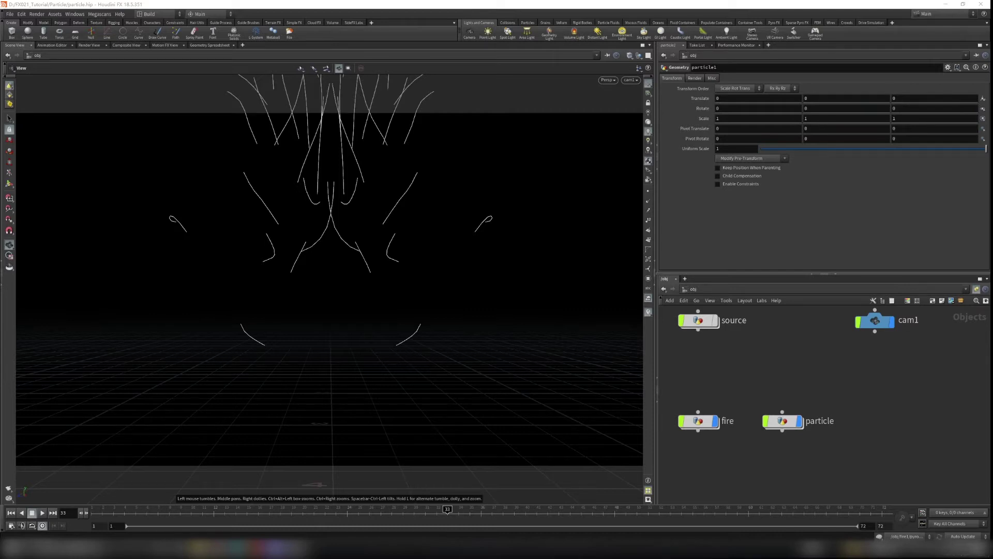
- Rename the particle geometry object as particle_lines
{"action": "double_click", "coordinate": [824, 421]}
{"action": "type", "text": "_lines"}
{"action": "key", "text": "Return"}
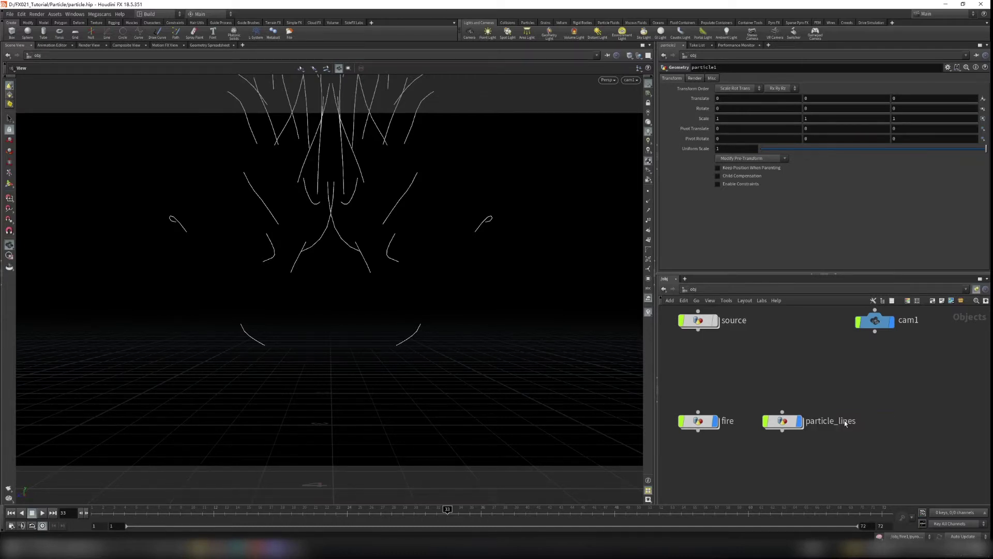
{"action": "left_click_drag", "start_coordinate": [754, 368], "coordinate": [861, 443]}
- Create a new Geometry object below particle_lines and name it particles
{"action": "middle_click_drag", "start_coordinate": [812, 467], "coordinate": [820, 446]}
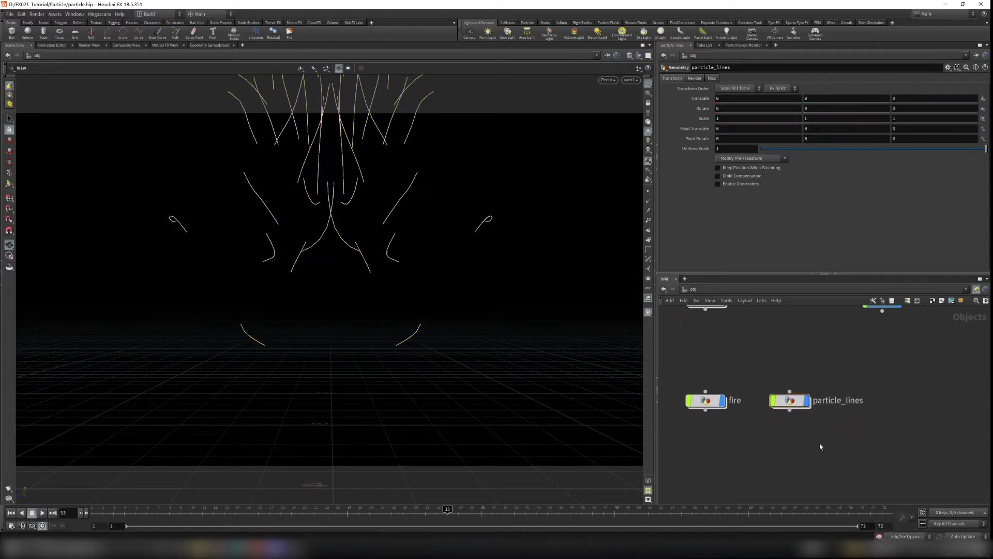
{"action": "key", "text": "Tab"}
{"action": "type", "text": "geo"}
{"action": "key", "text": "Return"}
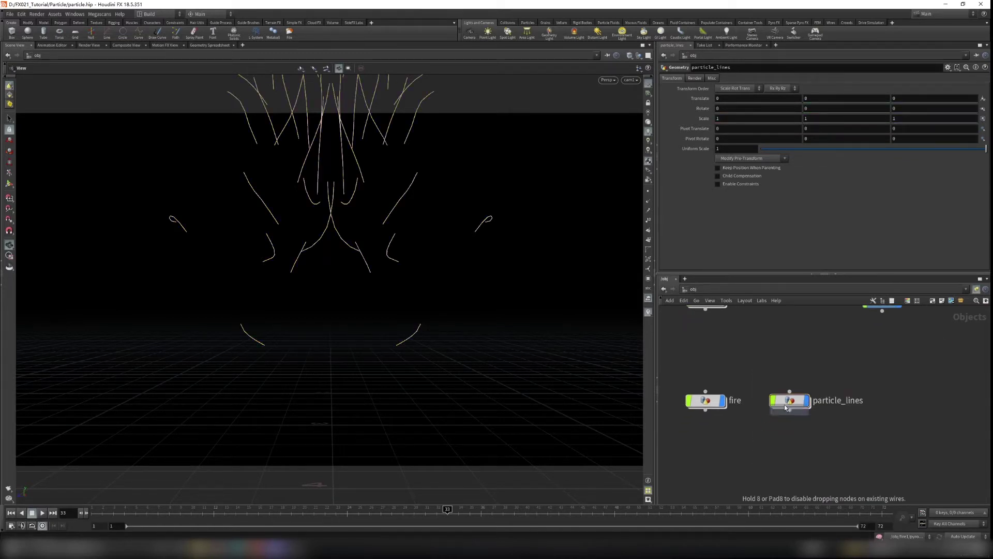
{"action": "left_click", "coordinate": [777, 462]}
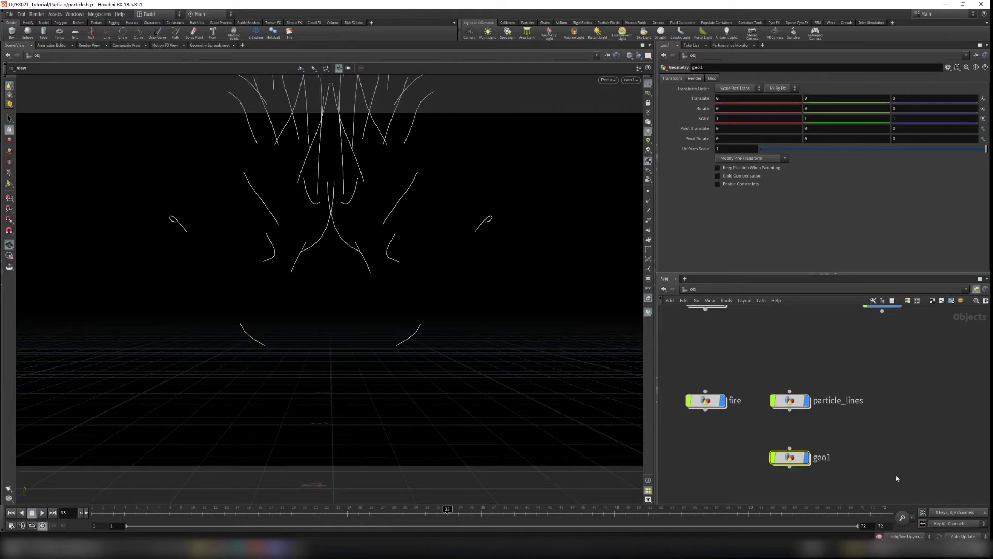
{"action": "double_click", "coordinate": [834, 457]}
{"action": "type", "text": "particles"}
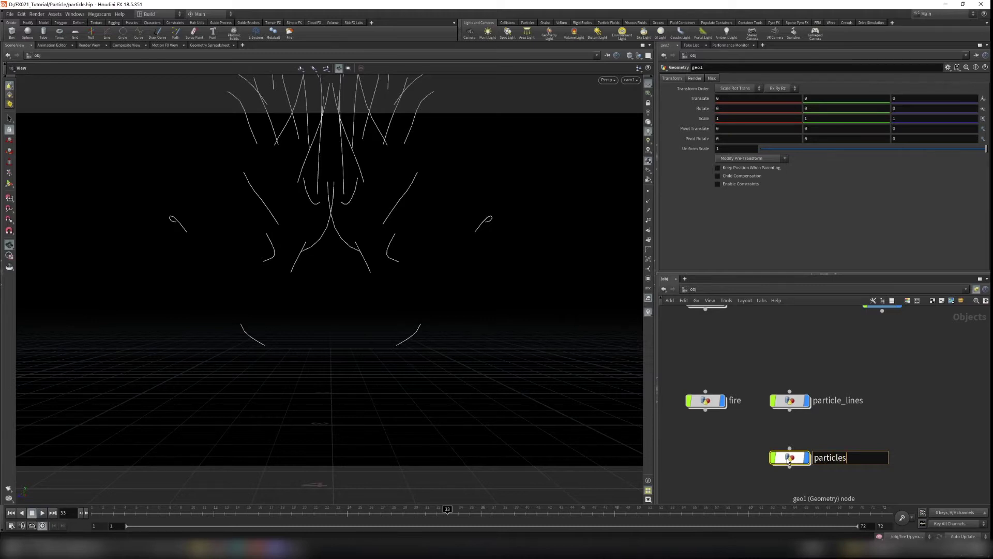
{"action": "key", "text": "Return"}
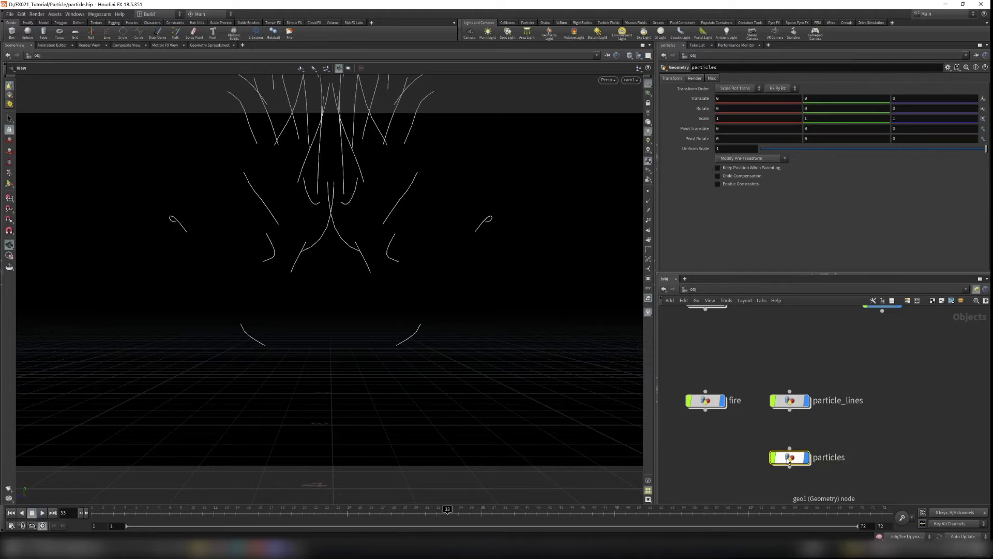
{"action": "mouse_move", "coordinate": [763, 365]}
{"action": "left_mouse_down"}
{"action": "mouse_move", "coordinate": [869, 420]}
{"action": "mouse_move", "coordinate": [760, 376]}
{"action": "left_mouse_up"}
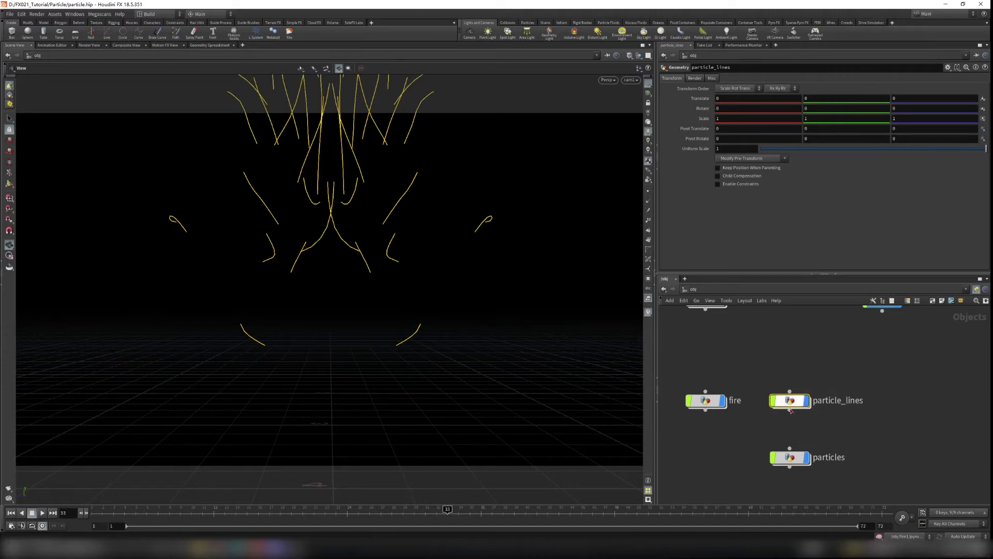
{"action": "middle_click_drag", "start_coordinate": [826, 435], "coordinate": [836, 413]}
{"action": "left_click_drag", "start_coordinate": [796, 394], "coordinate": [844, 399]}
{"action": "left_click_drag", "start_coordinate": [759, 344], "coordinate": [862, 391]}
{"action": "left_click_drag", "start_coordinate": [721, 399], "coordinate": [890, 461]}
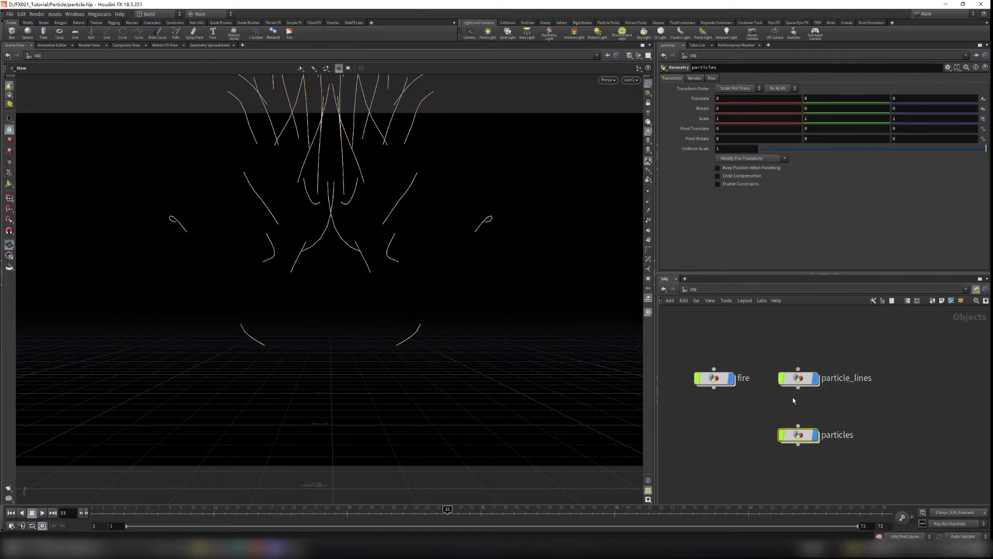
{"action": "middle_click_drag", "start_coordinate": [866, 411], "coordinate": [867, 390]}
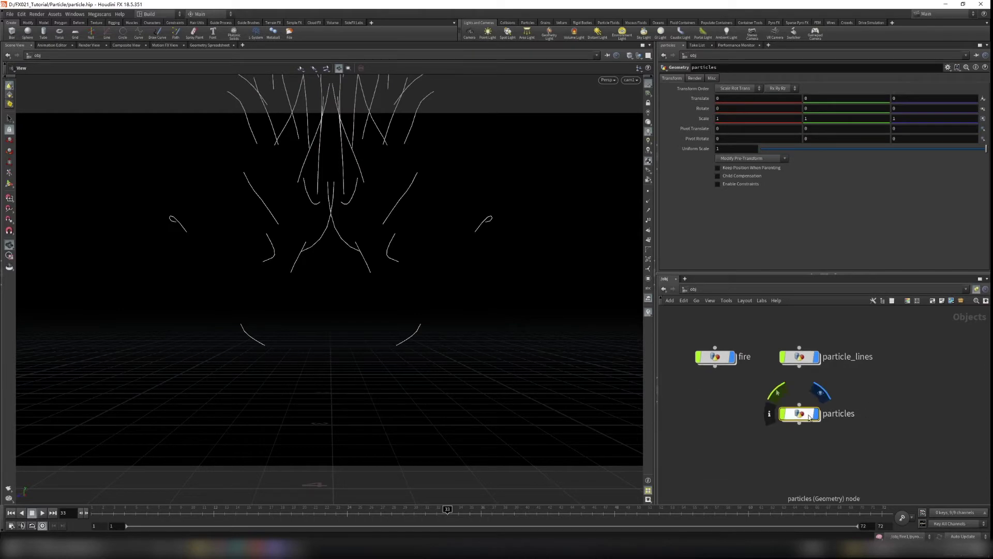
- Add an Object Merge node inside the particles object and hide all other objects in the viewport
{"action": "double_click", "coordinate": [806, 412]}
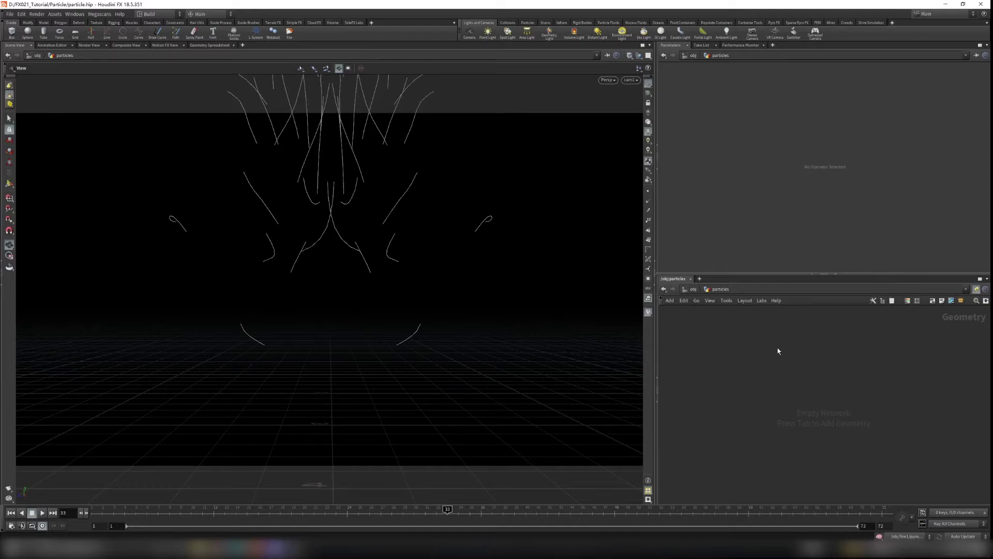
{"action": "key", "text": "Tab"}
{"action": "type", "text": "pb"}
{"action": "key", "text": "BackSpace"}
{"action": "key", "text": "BackSpace"}
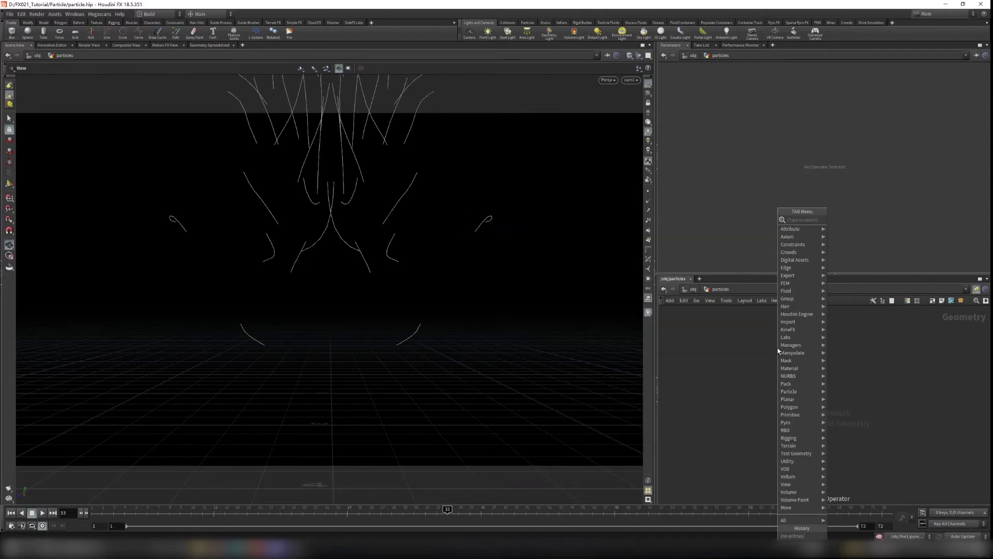
{"action": "type", "text": "objec"}
{"action": "key", "text": "Return"}
{"action": "left_click", "coordinate": [778, 348]}
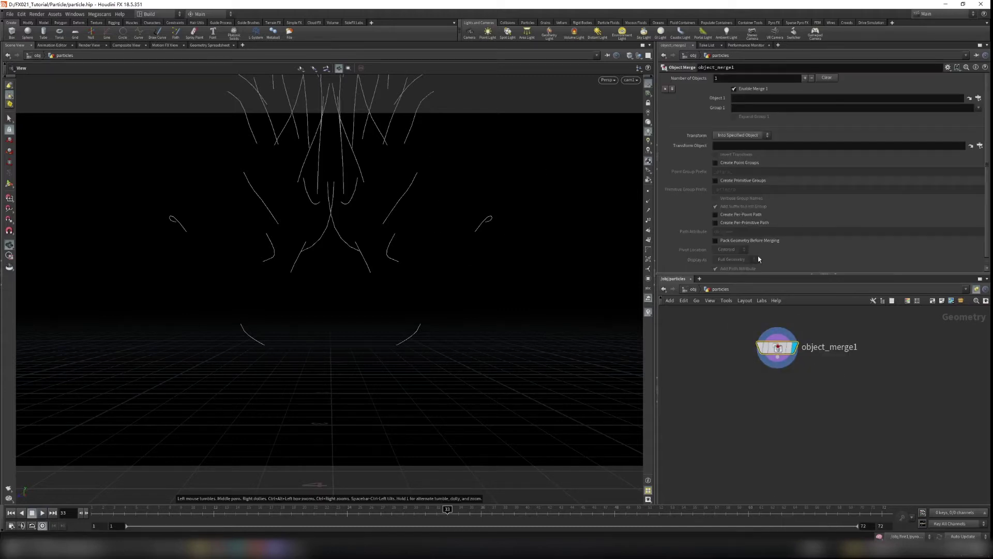
{"action": "left_click", "coordinate": [639, 56]}
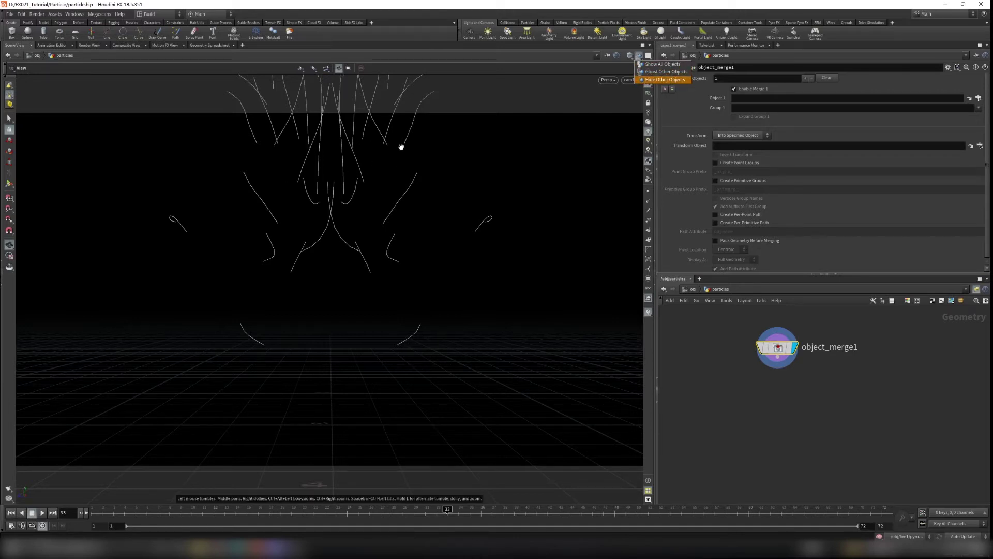
{"action": "left_click", "coordinate": [668, 80]}
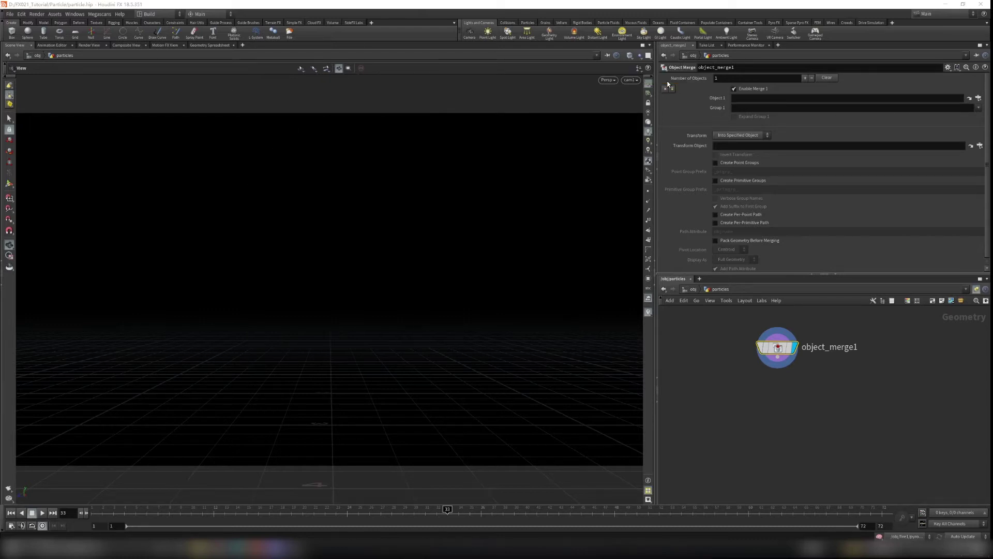
- Inside particle_lines, display the add1 node and move mirror1 lower to make room beneath add1
{"action": "left_click", "coordinate": [692, 290]}
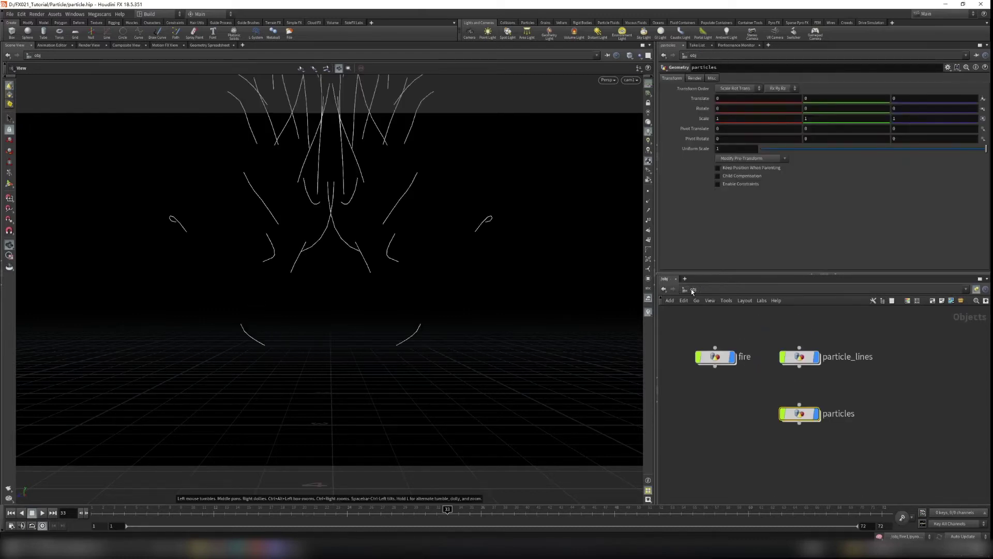
{"action": "double_click", "coordinate": [800, 357]}
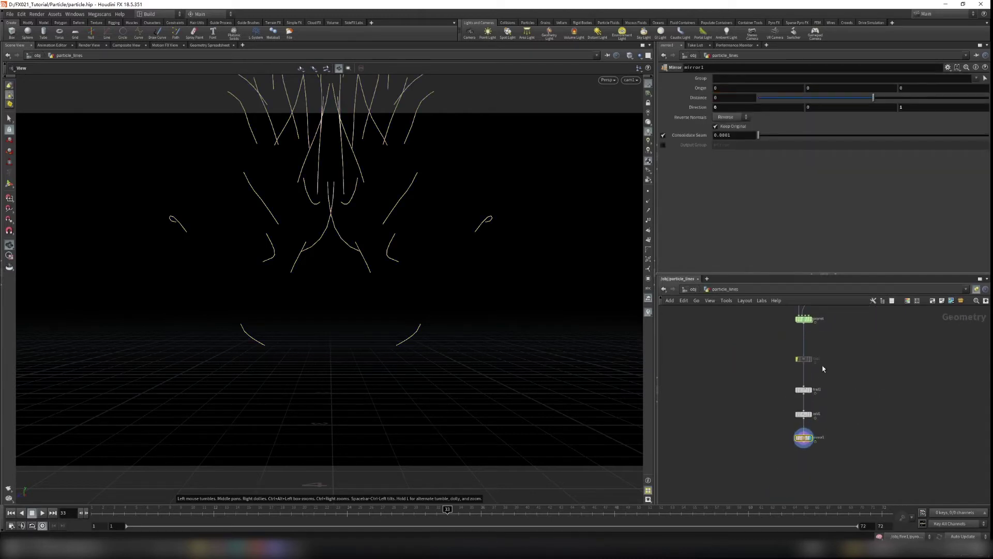
{"action": "middle_click_drag", "start_coordinate": [841, 343], "coordinate": [820, 411]}
{"action": "scroll", "coordinate": [822, 398], "scroll_direction": "up", "scroll_amount": 1}
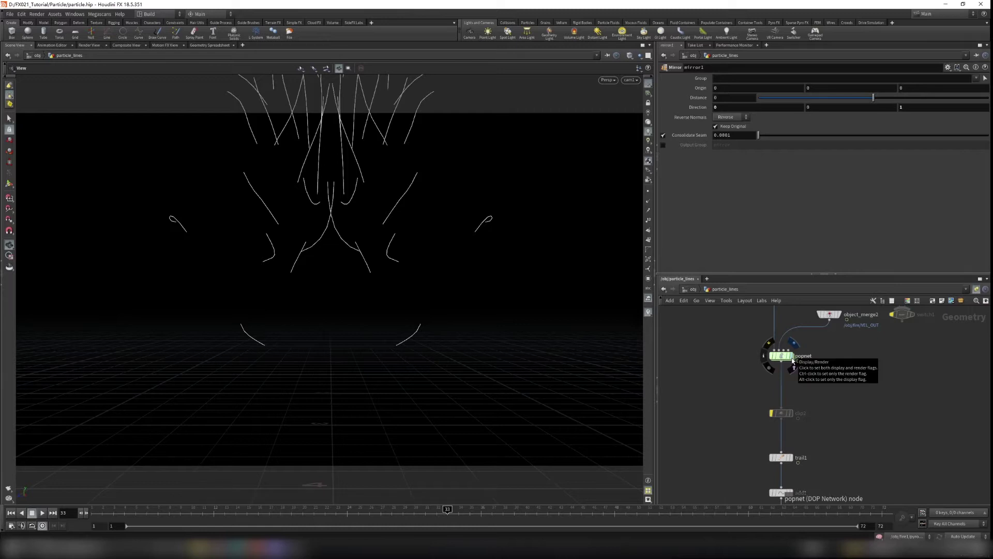
{"action": "middle_click_drag", "start_coordinate": [823, 445], "coordinate": [814, 409]}
{"action": "scroll", "coordinate": [808, 399], "scroll_direction": "up", "scroll_amount": 1}
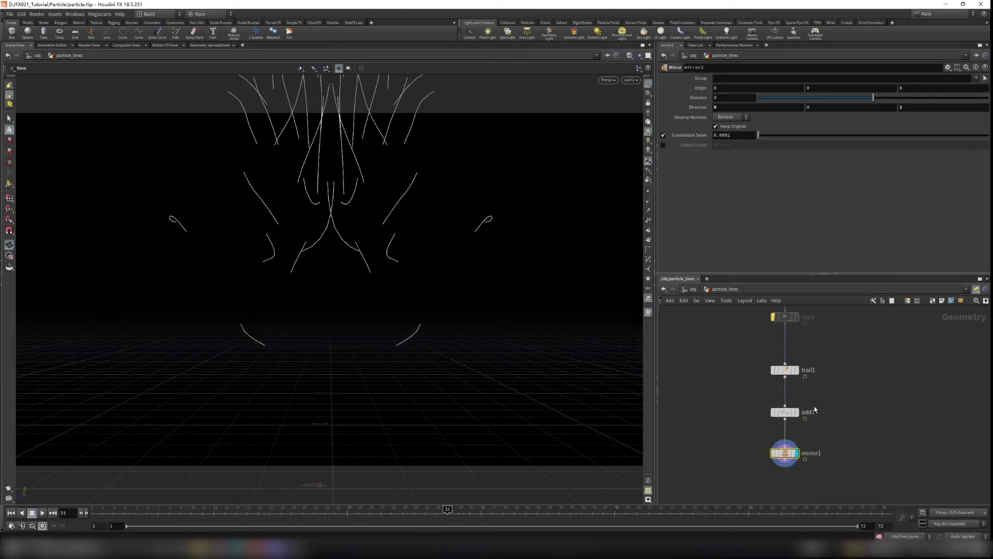
{"action": "left_click", "coordinate": [797, 414]}
{"action": "middle_click_drag", "start_coordinate": [840, 452], "coordinate": [836, 418]}
{"action": "left_click_drag", "start_coordinate": [788, 419], "coordinate": [788, 450]}
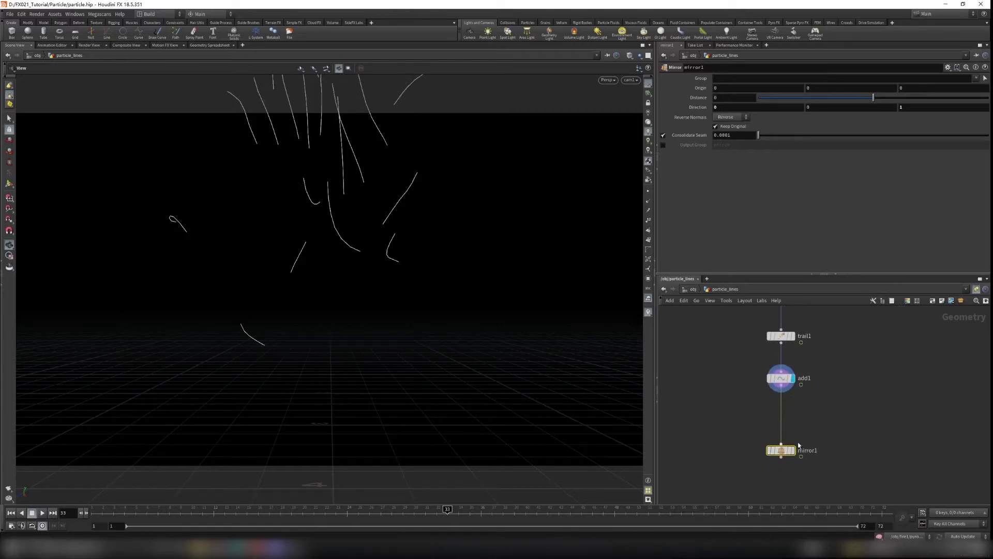
- Branch a Null node off the add1 output and name it Line_OUT
{"action": "key", "text": "Tab"}
{"action": "type", "text": "null"}
{"action": "key", "text": "Return"}
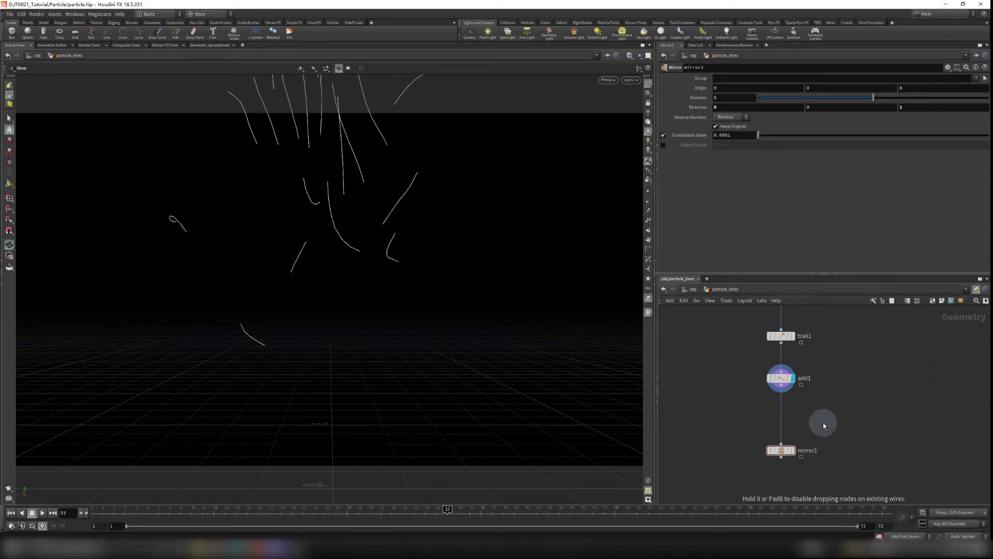
{"action": "left_click", "coordinate": [824, 424]}
{"action": "left_click_drag", "start_coordinate": [781, 386], "coordinate": [823, 423]}
{"action": "left_click", "coordinate": [846, 423]}
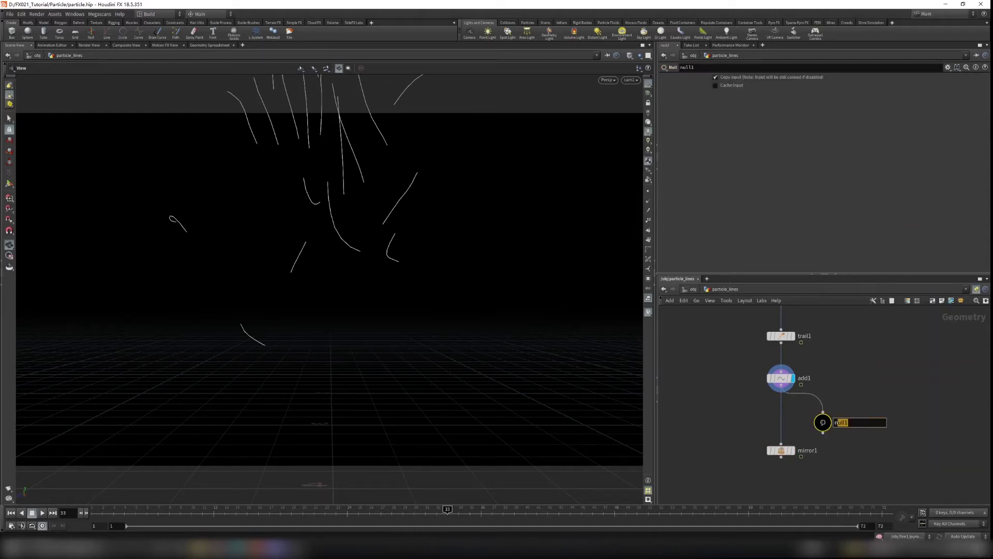
{"action": "type", "text": "Line_OUT"}
{"action": "key", "text": "Return"}
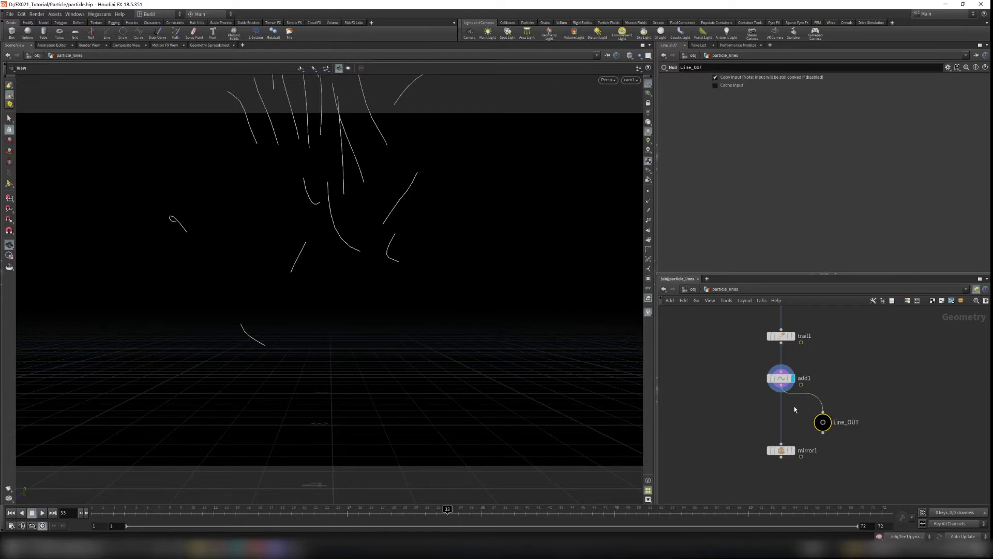
- Compare the mirrored lines from mirror1 with the unmirrored lines from add1 in the viewport
{"action": "left_click", "coordinate": [788, 460]}
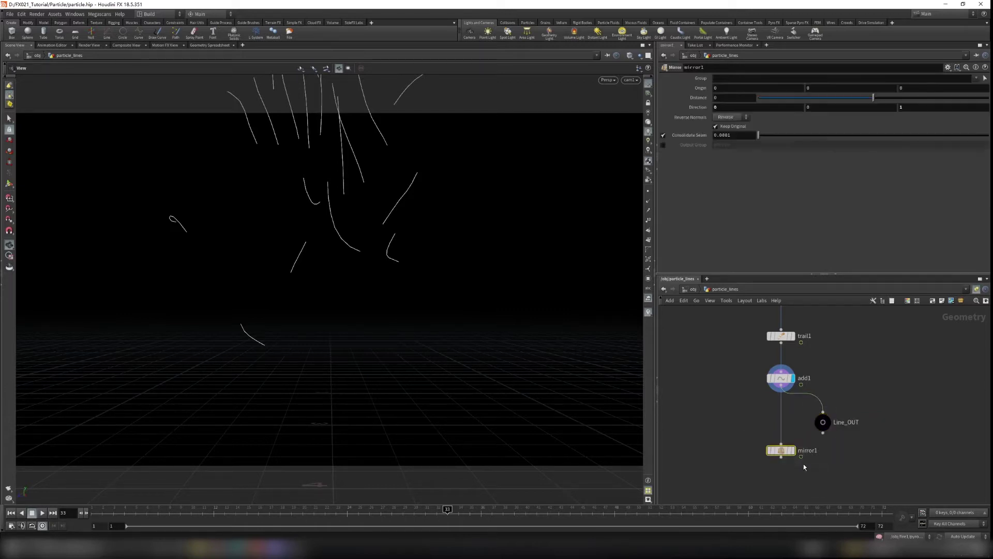
{"action": "left_click_drag", "start_coordinate": [799, 406], "coordinate": [859, 440]}
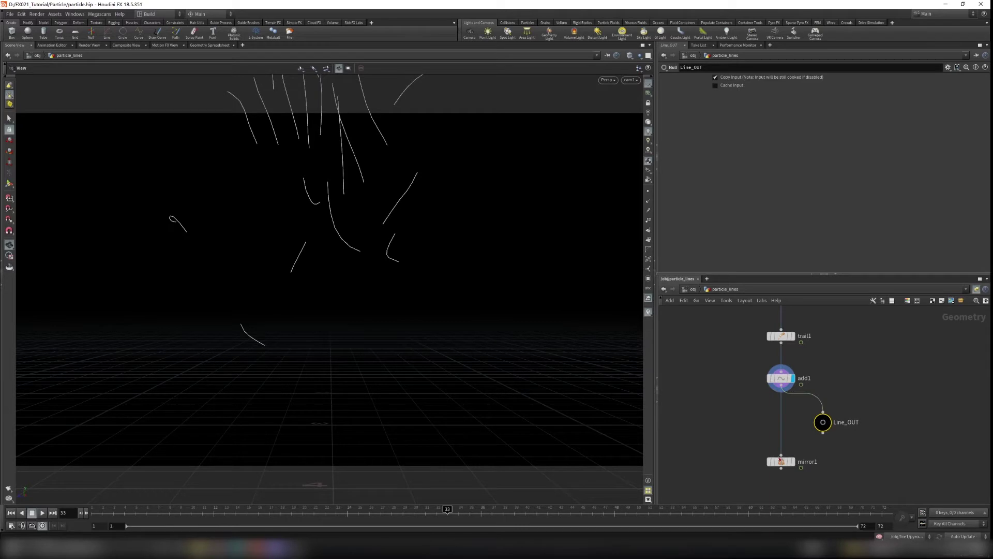
{"action": "left_click", "coordinate": [792, 461]}
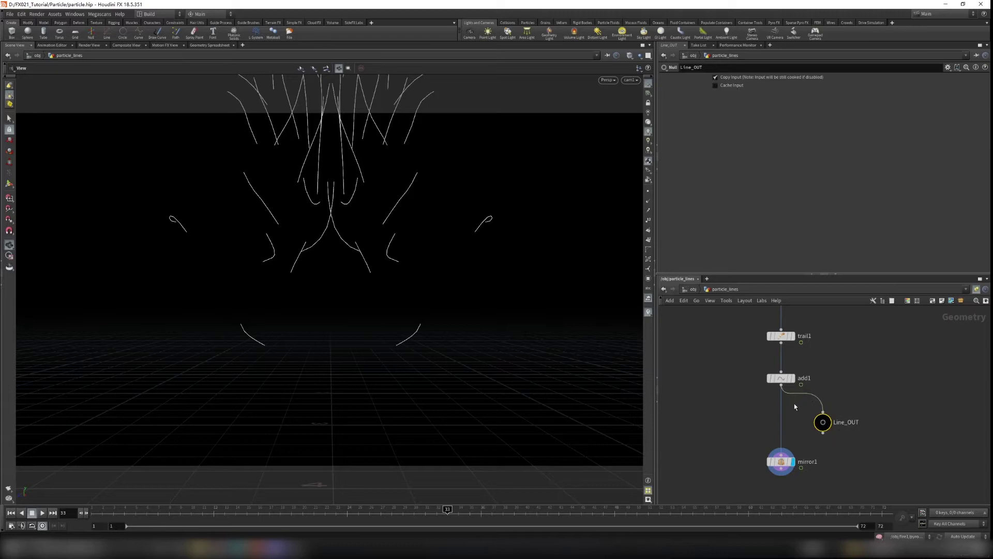
{"action": "left_click", "coordinate": [792, 378]}
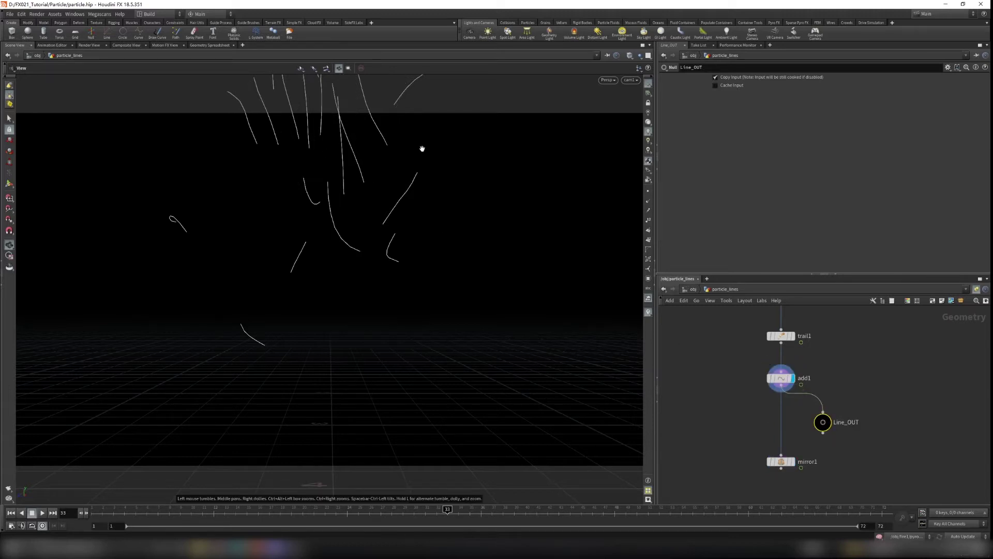
- Reference the Line_OUT null from particle_lines as Object 1 of the Object Merge node in particles
{"action": "mouse_move", "coordinate": [827, 423]}
{"action": "left_click", "coordinate": [826, 420]}
{"action": "left_click_drag", "start_coordinate": [811, 404], "coordinate": [811, 405]}
{"action": "key", "text": "ctrl+c"}
{"action": "left_click", "coordinate": [693, 290]}
{"action": "middle_click_drag", "start_coordinate": [871, 408], "coordinate": [886, 374]}
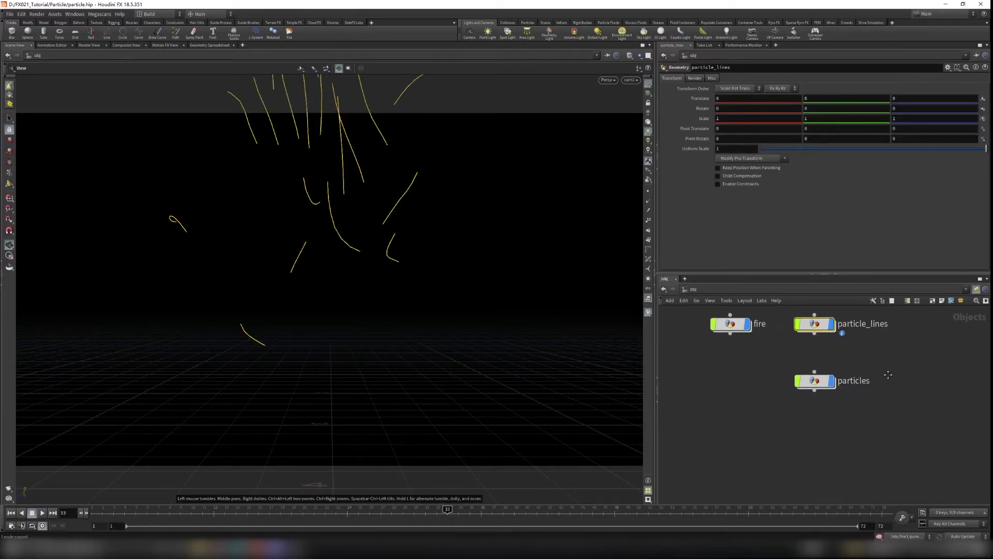
{"action": "double_click", "coordinate": [817, 380]}
{"action": "left_click", "coordinate": [745, 98]}
{"action": "key", "text": "ctrl+v"}
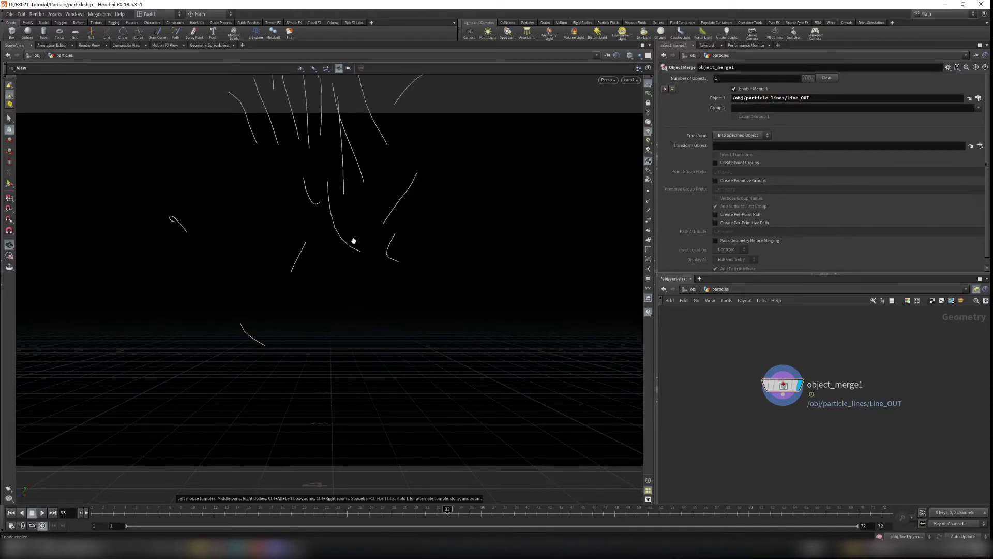
- Add a POP Network below object_merge1, wire the merge into its first input and display it
{"action": "middle_click_drag", "start_coordinate": [765, 354], "coordinate": [761, 328]}
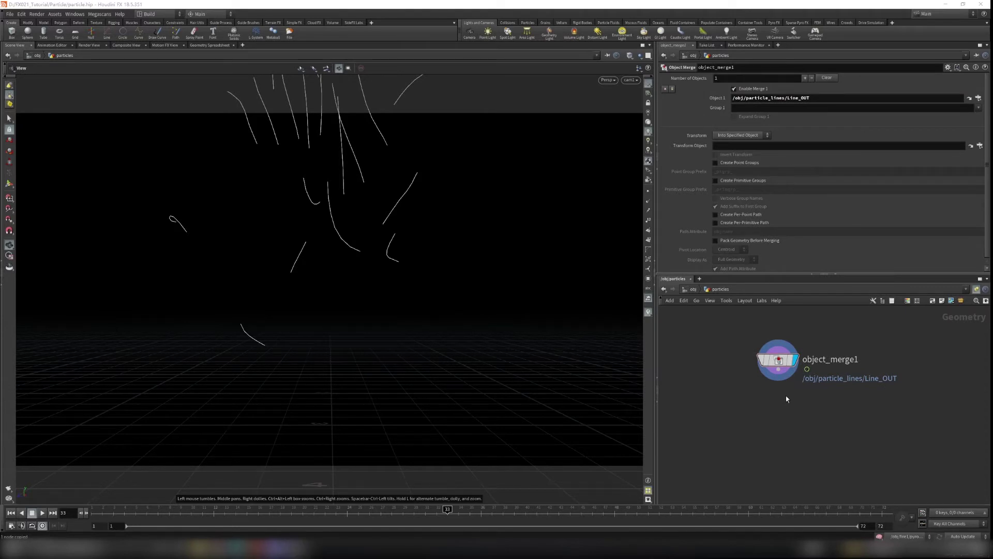
{"action": "middle_click_drag", "start_coordinate": [790, 411], "coordinate": [793, 397]}
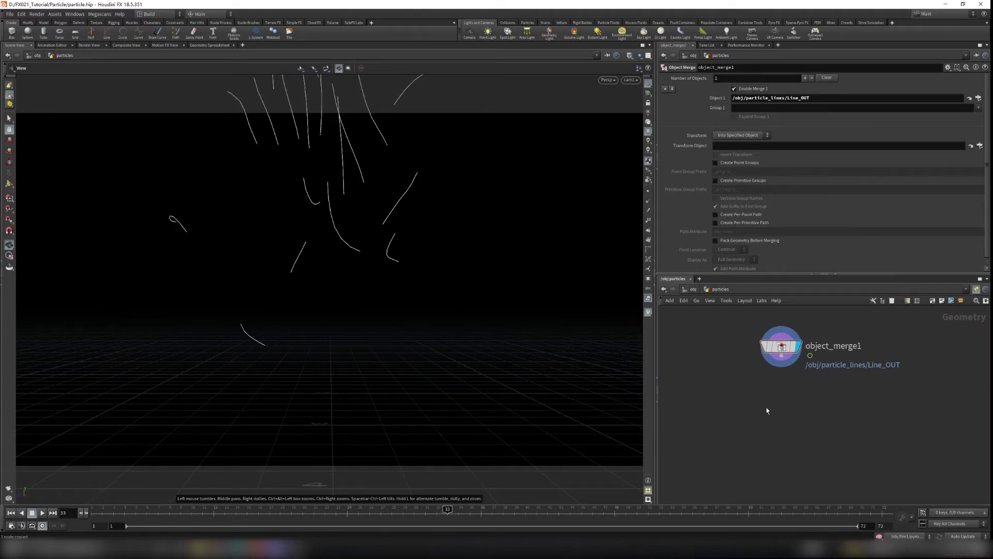
{"action": "key", "text": "Tab"}
{"action": "type", "text": "pop"}
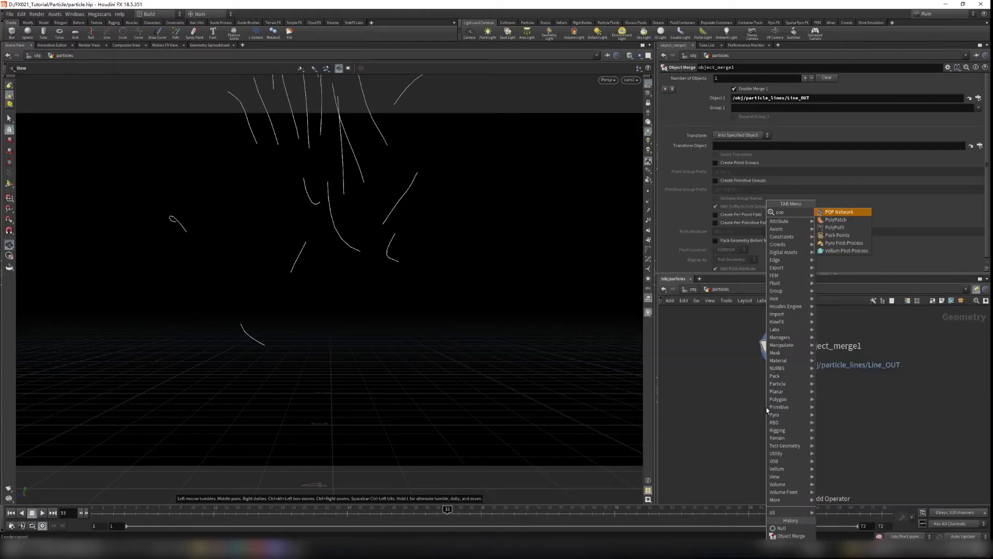
{"action": "key", "text": "Return"}
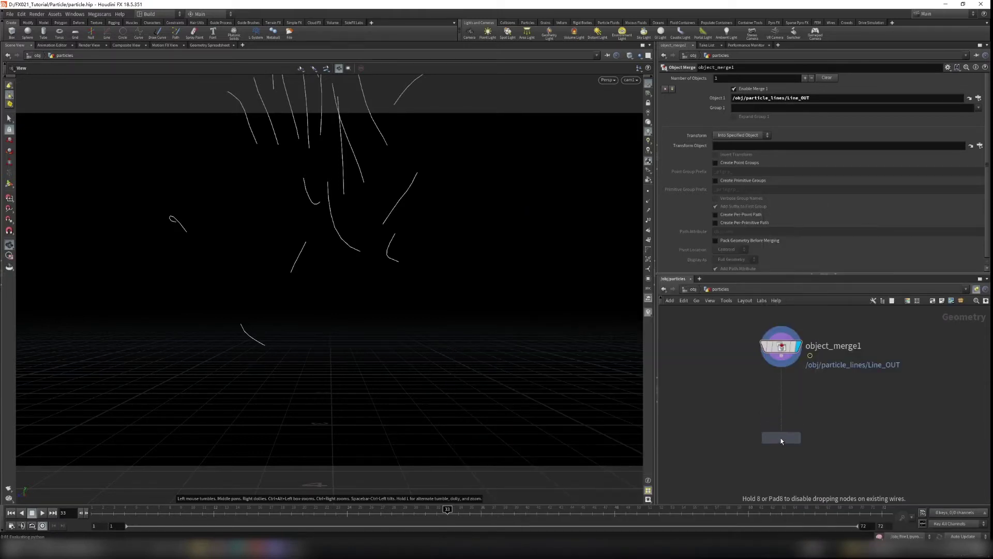
{"action": "left_click", "coordinate": [781, 440]}
{"action": "middle_click_drag", "start_coordinate": [800, 400], "coordinate": [813, 389]}
{"action": "left_click_drag", "start_coordinate": [795, 344], "coordinate": [722, 361]}
{"action": "left_click", "coordinate": [783, 416]}
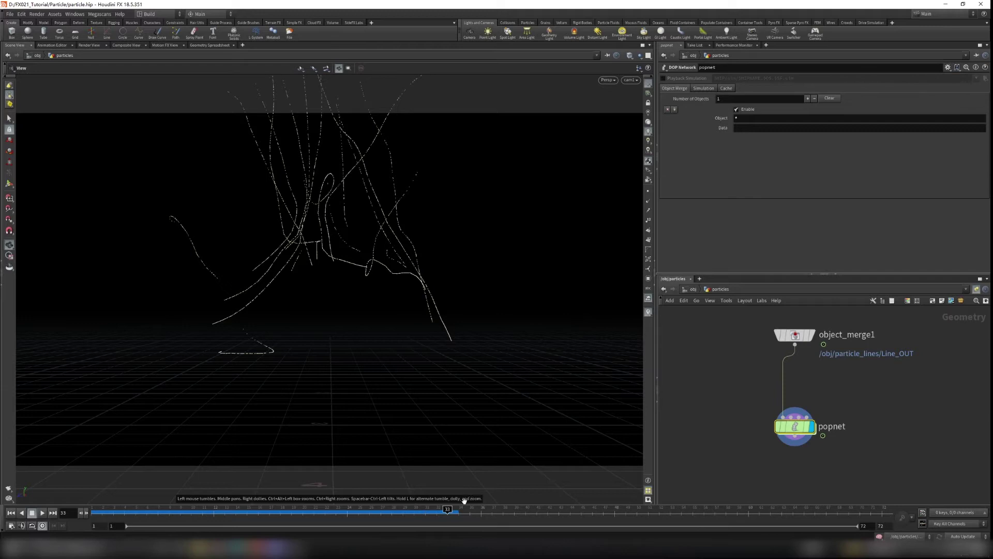
- Return the timeline to frame 1 and open the inside of the popnet network
{"action": "left_click", "coordinate": [12, 515]}
{"action": "mouse_move", "coordinate": [795, 428]}
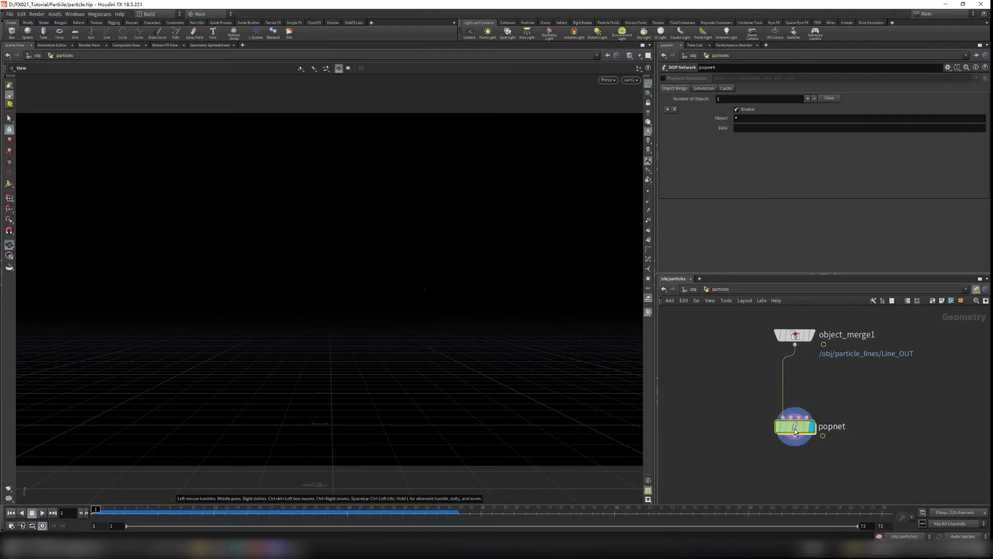
{"action": "double_click", "coordinate": [795, 429]}
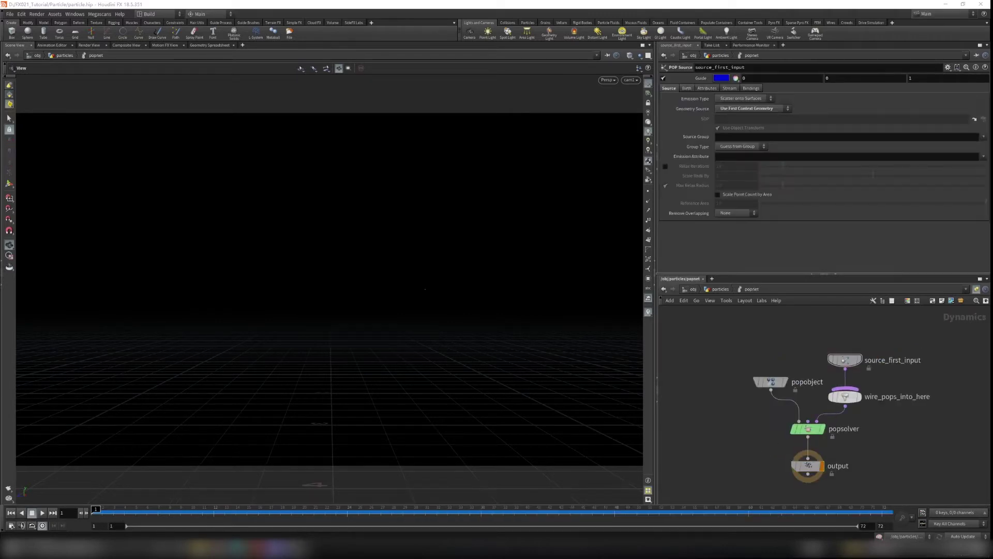
- Set the constant birth rate of source_first_input to 50000 and play the simulation
{"action": "left_click_drag", "start_coordinate": [804, 323], "coordinate": [936, 377]}
{"action": "left_click_drag", "start_coordinate": [850, 358], "coordinate": [845, 339]}
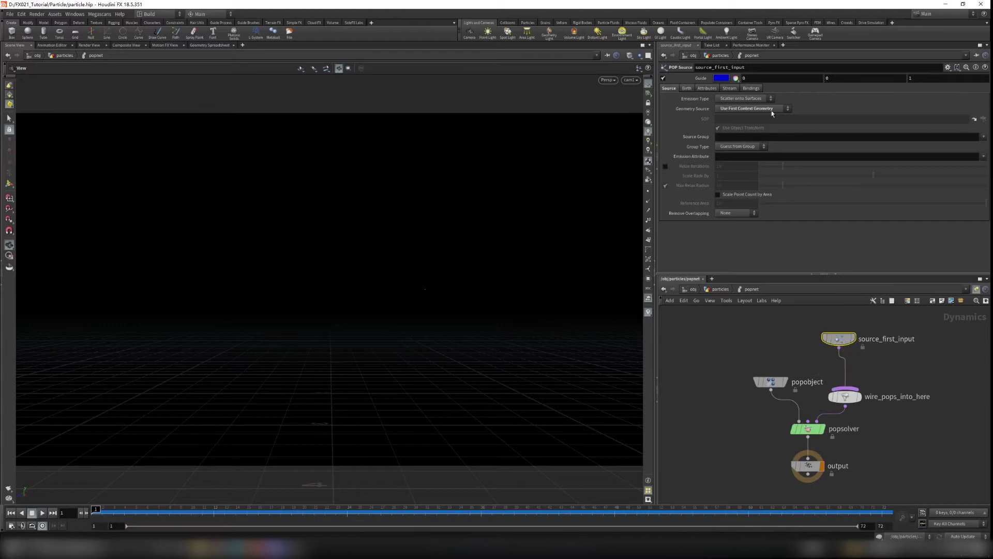
{"action": "left_click", "coordinate": [684, 89]}
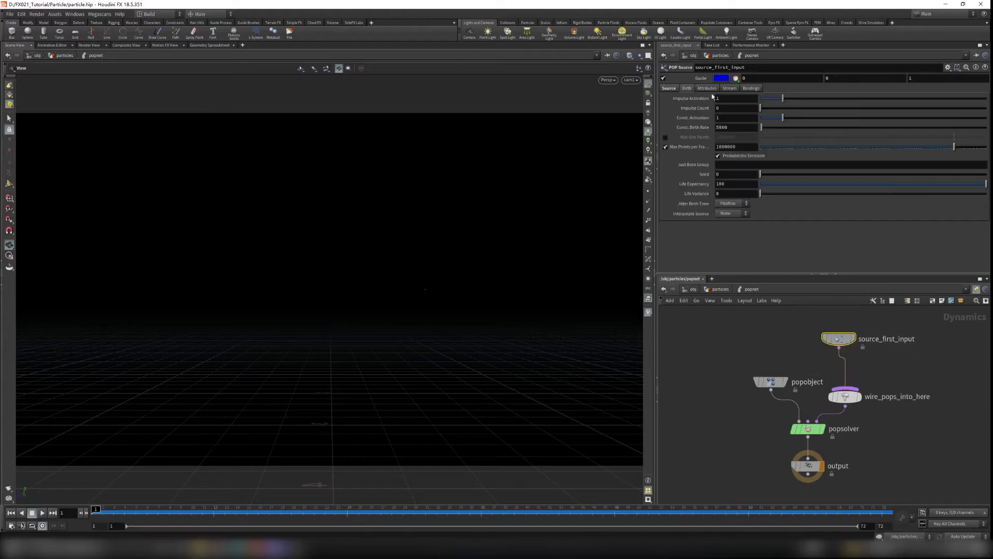
{"action": "left_click", "coordinate": [736, 127]}
{"action": "left_click", "coordinate": [757, 323]}
{"action": "left_click", "coordinate": [41, 514]}
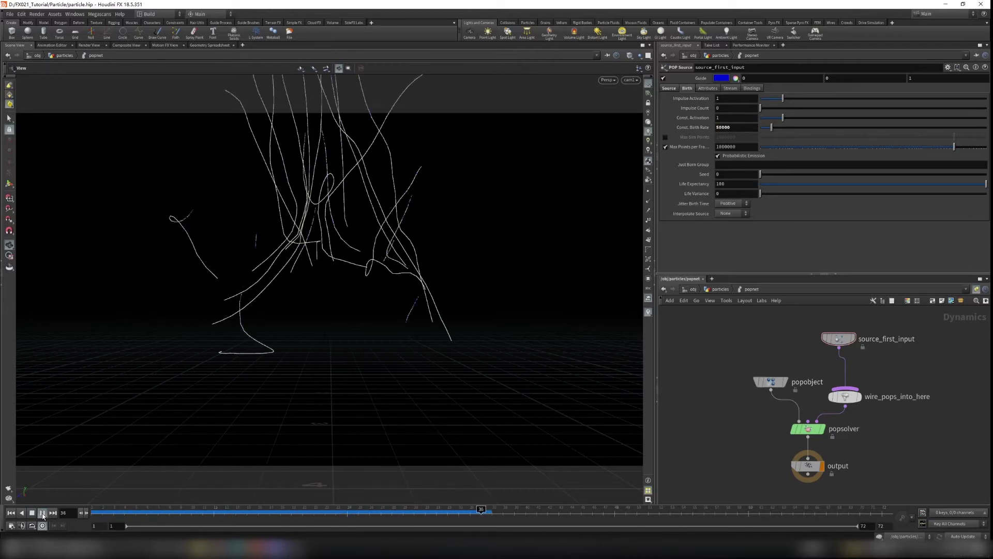
{"action": "left_click", "coordinate": [43, 513]}
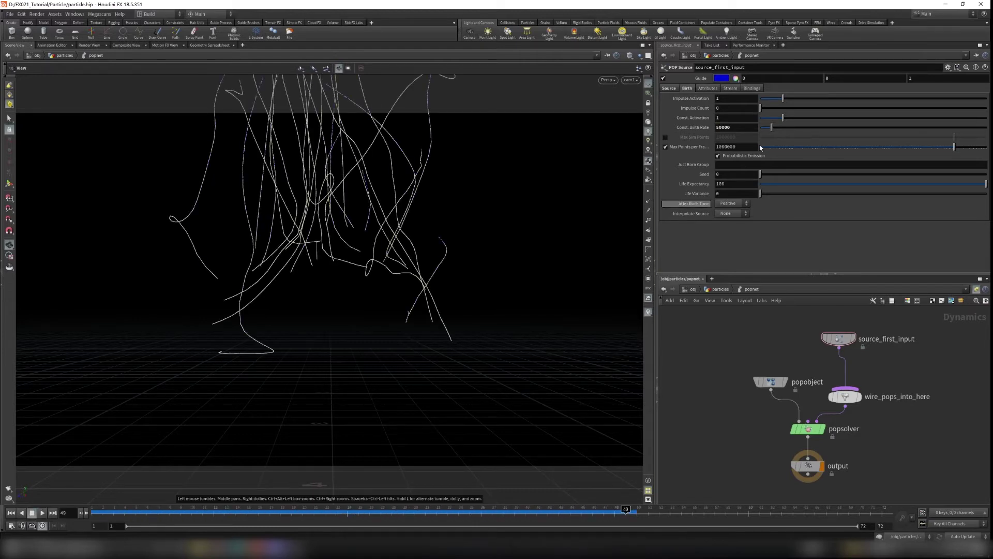
- Turn off the guide display of source_first_input and scrub the timeline from frame 1 to frame 30
{"action": "left_click", "coordinate": [664, 78]}
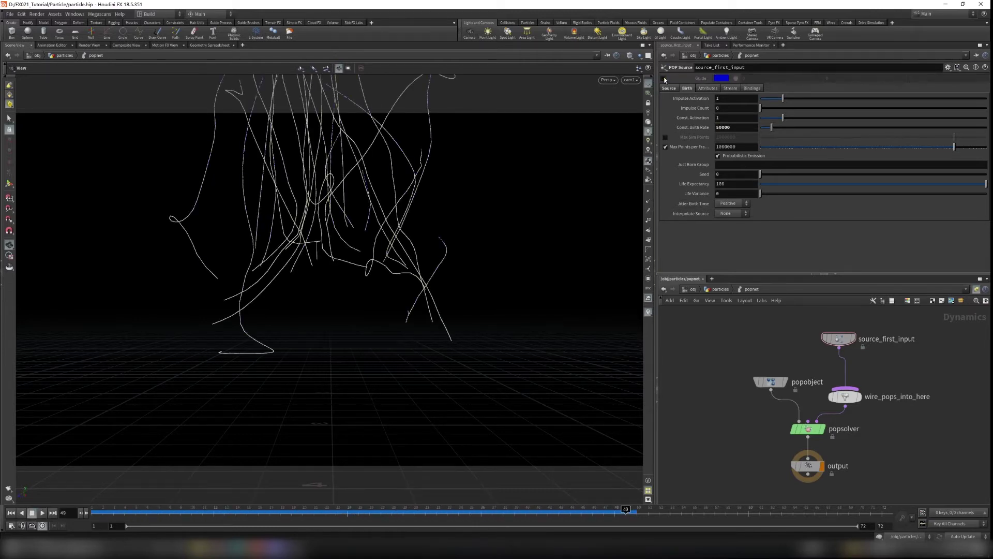
{"action": "left_click", "coordinate": [12, 516]}
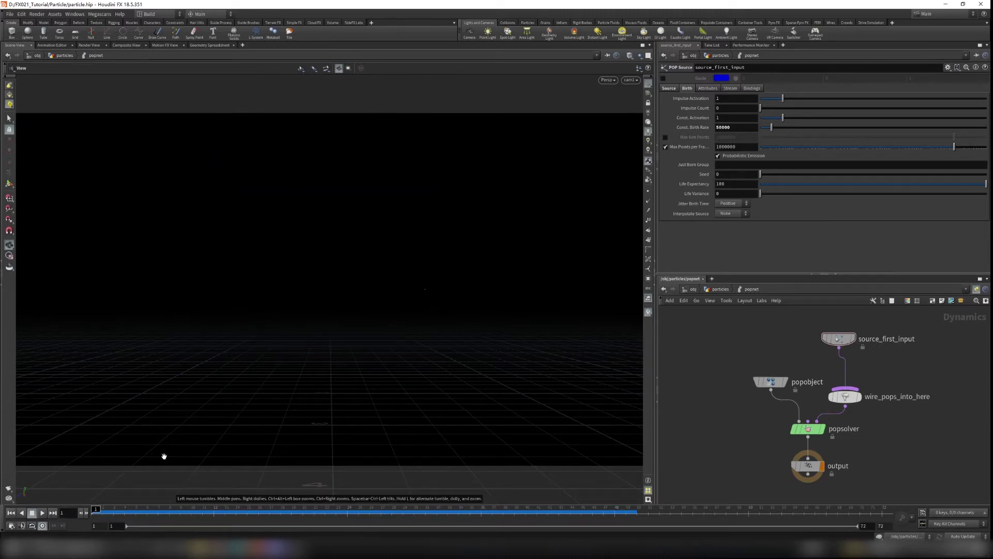
{"action": "left_click_drag", "start_coordinate": [97, 511], "coordinate": [415, 510]}
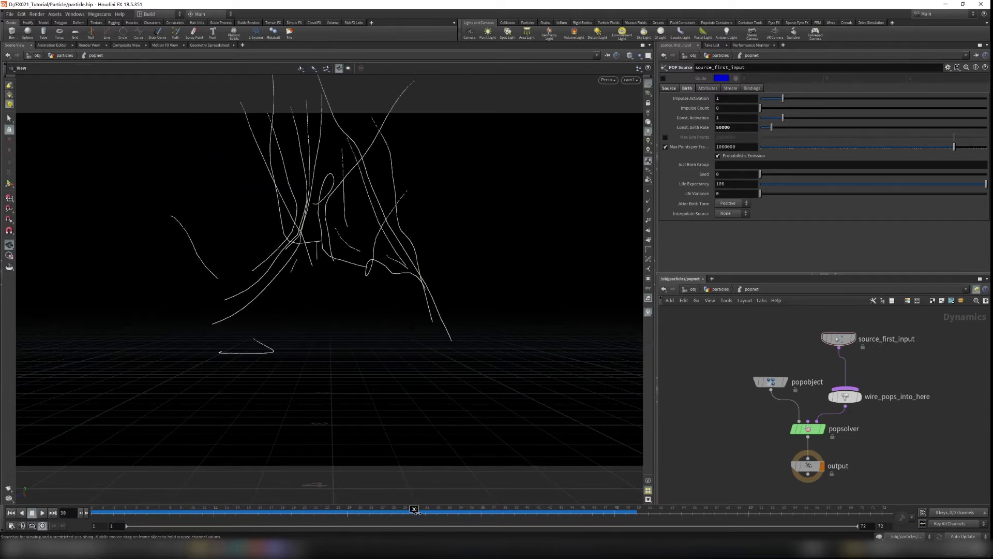
- Examine the emitted particle lines up close from several angles outside the camera view
{"action": "left_click_drag", "start_coordinate": [429, 327], "coordinate": [437, 337]}
{"action": "left_click_drag", "start_coordinate": [419, 281], "coordinate": [264, 305]}
{"action": "key", "text": "space+f"}
{"action": "right_click_drag", "start_coordinate": [264, 304], "coordinate": [581, 300]}
{"action": "left_click_drag", "start_coordinate": [581, 300], "coordinate": [358, 341]}
{"action": "right_click_drag", "start_coordinate": [358, 341], "coordinate": [674, 335]}
{"action": "left_click_drag", "start_coordinate": [564, 333], "coordinate": [488, 350]}
{"action": "right_click_drag", "start_coordinate": [488, 351], "coordinate": [462, 346]}
{"action": "left_click_drag", "start_coordinate": [462, 347], "coordinate": [472, 387]}
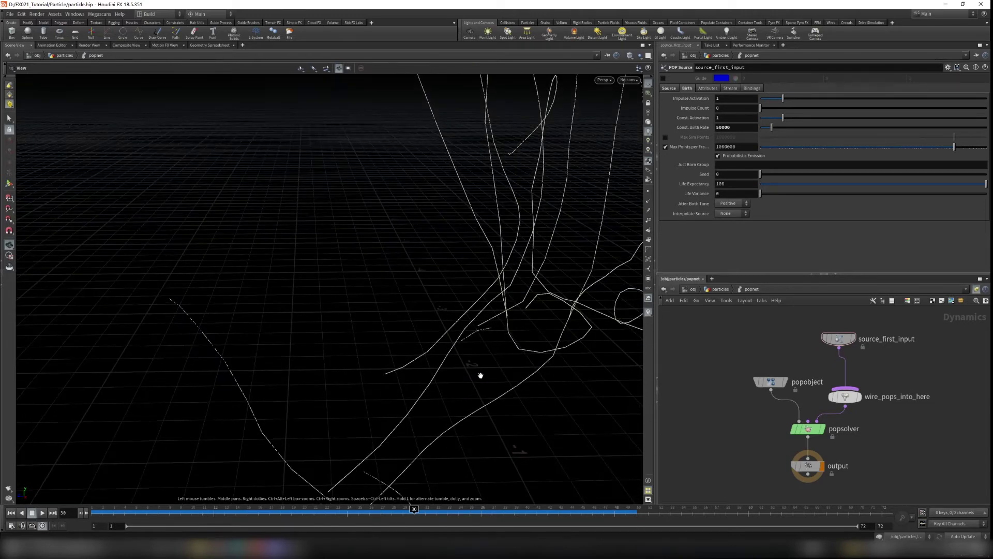
{"action": "middle_click_drag", "start_coordinate": [513, 362], "coordinate": [463, 378]}
{"action": "right_click_drag", "start_coordinate": [463, 377], "coordinate": [438, 380]}
- Add a POP Force node and insert it between source_first_input and wire_pops_into_here
{"action": "middle_click_drag", "start_coordinate": [886, 356], "coordinate": [867, 387]}
{"action": "left_click_drag", "start_coordinate": [819, 370], "coordinate": [826, 335]}
{"action": "key", "text": "Tab"}
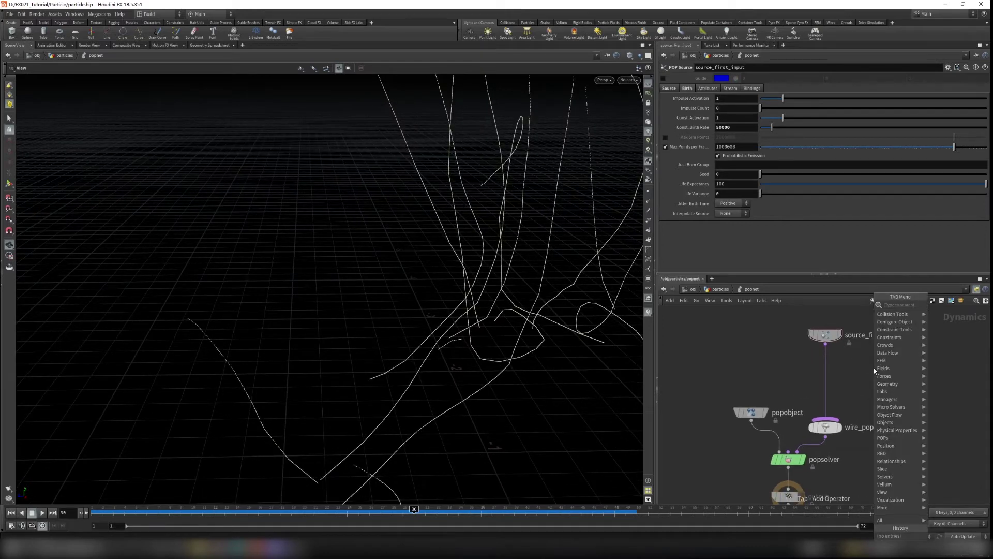
{"action": "type", "text": "popf"}
{"action": "key", "text": "Down"}
{"action": "key", "text": "Down"}
{"action": "key", "text": "Return"}
{"action": "left_click", "coordinate": [869, 368]}
{"action": "left_click_drag", "start_coordinate": [869, 369], "coordinate": [826, 368]}
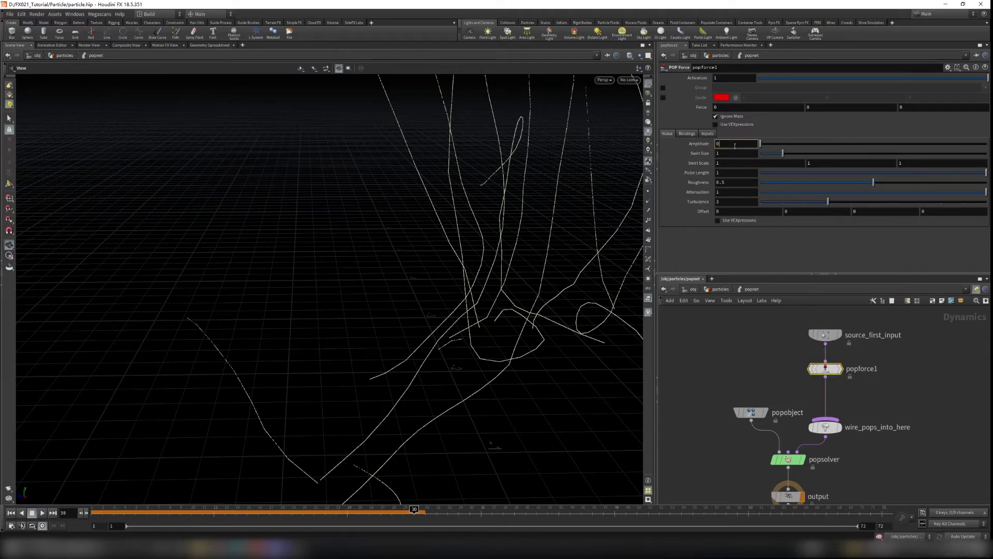
- Set the POP Force noise amplitude to 0.35 and play the simulation through cam1 from the first frame
{"action": "left_click", "coordinate": [627, 80]}
{"action": "left_click", "coordinate": [639, 117]}
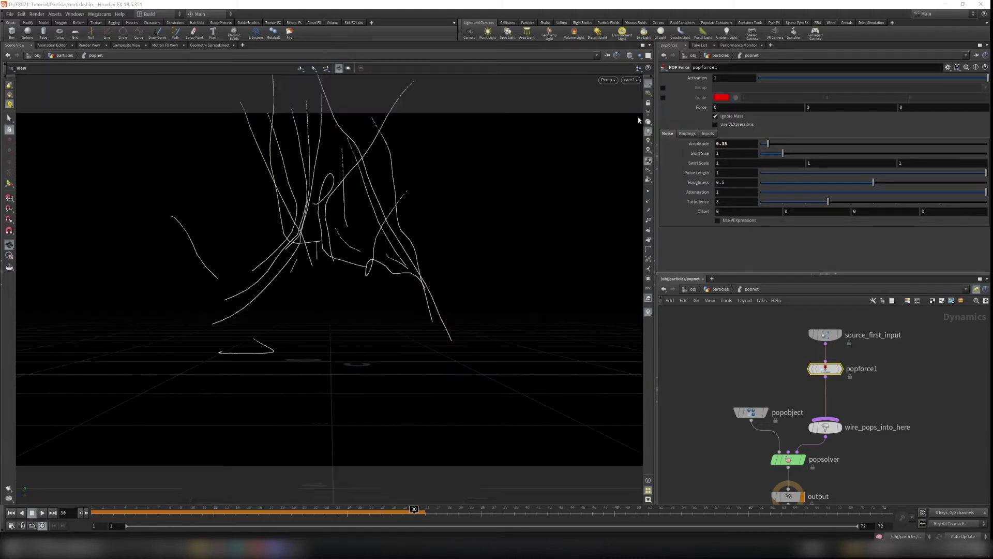
{"action": "left_click", "coordinate": [11, 512]}
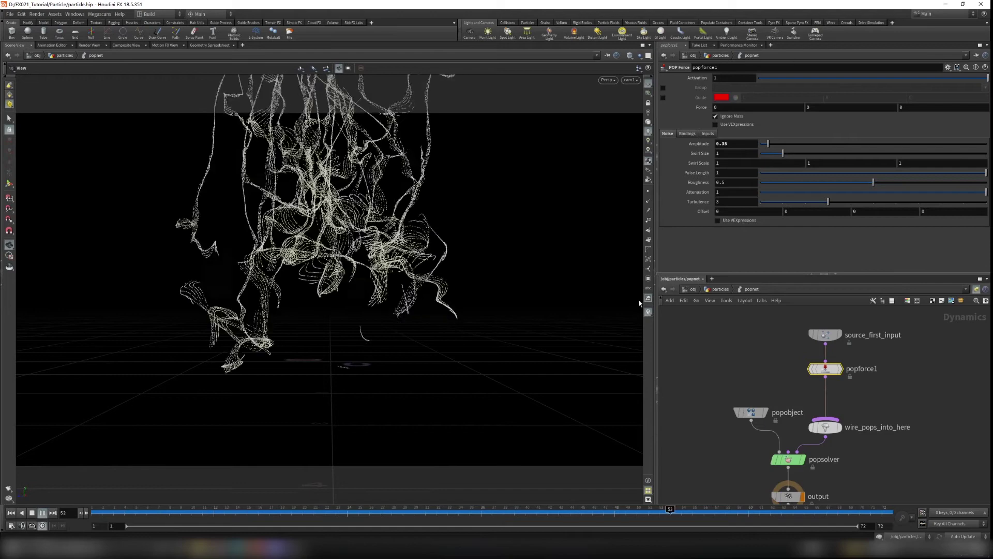
{"action": "left_click", "coordinate": [42, 513]}
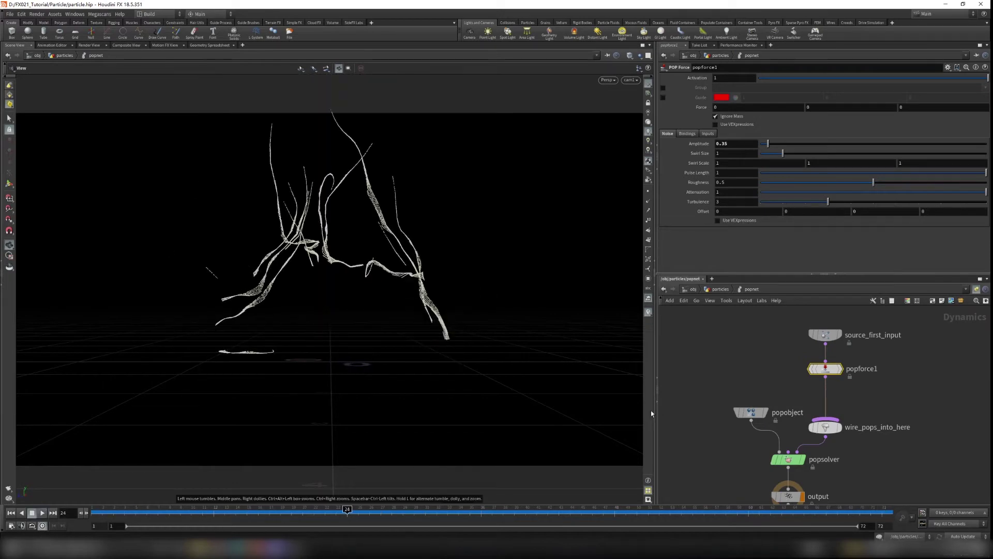
- Add a POP Drag node with an air resistance of 3 and insert it between popforce1 and wire_pops_into_here
{"action": "middle_click_drag", "start_coordinate": [889, 389], "coordinate": [883, 396]}
{"action": "key", "text": "Tab"}
{"action": "type", "text": "popdrag"}
{"action": "key", "text": "Return"}
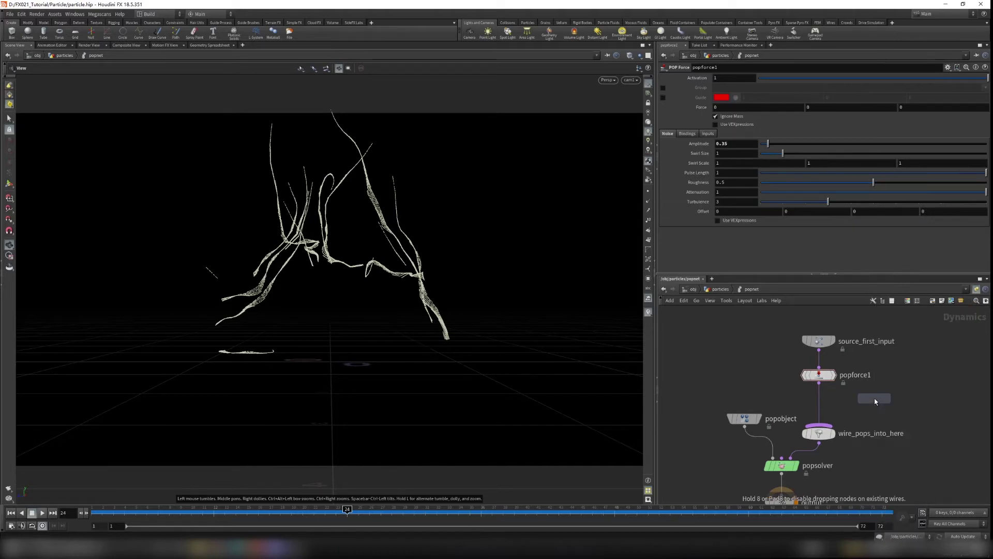
{"action": "left_click", "coordinate": [876, 400]}
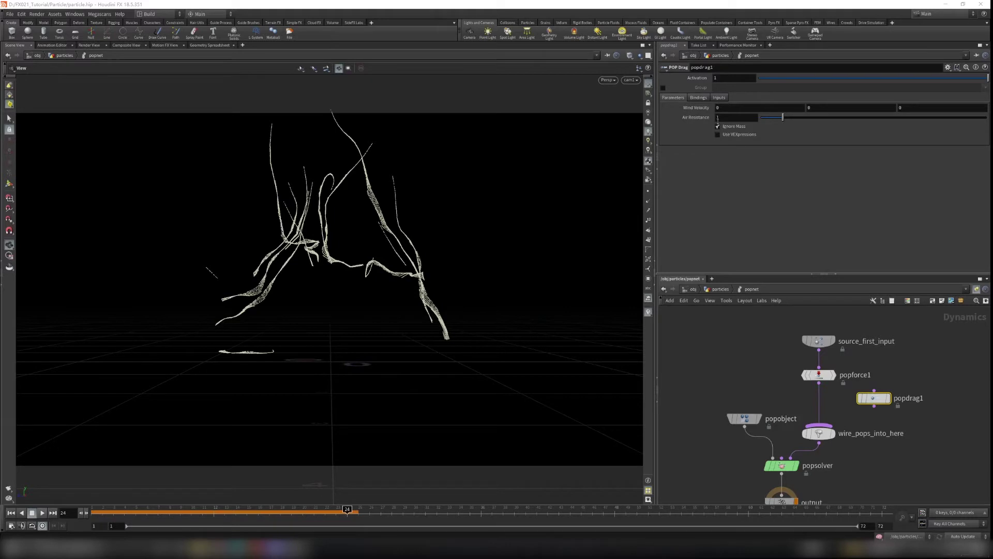
{"action": "left_click_drag", "start_coordinate": [730, 118], "coordinate": [698, 122]}
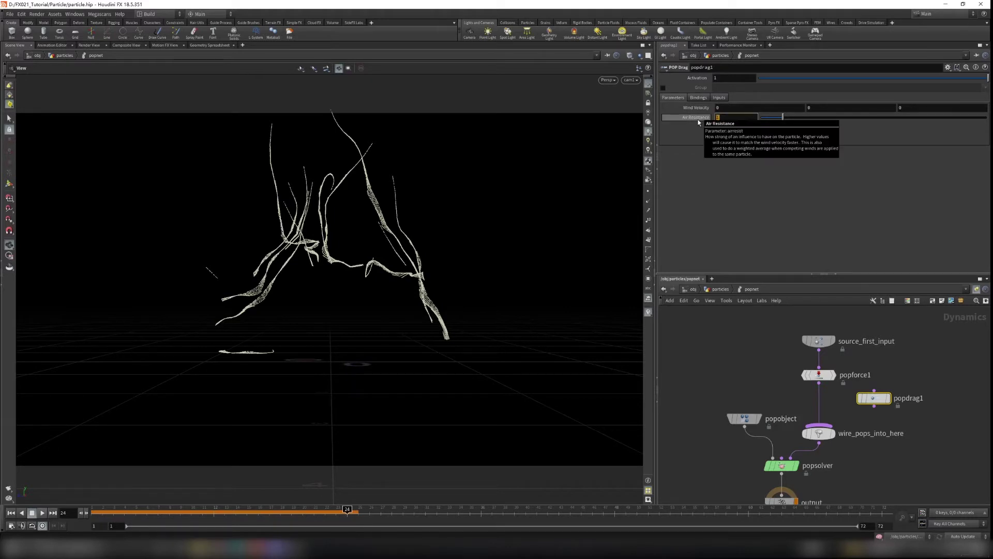
{"action": "left_click_drag", "start_coordinate": [874, 398], "coordinate": [819, 401]}
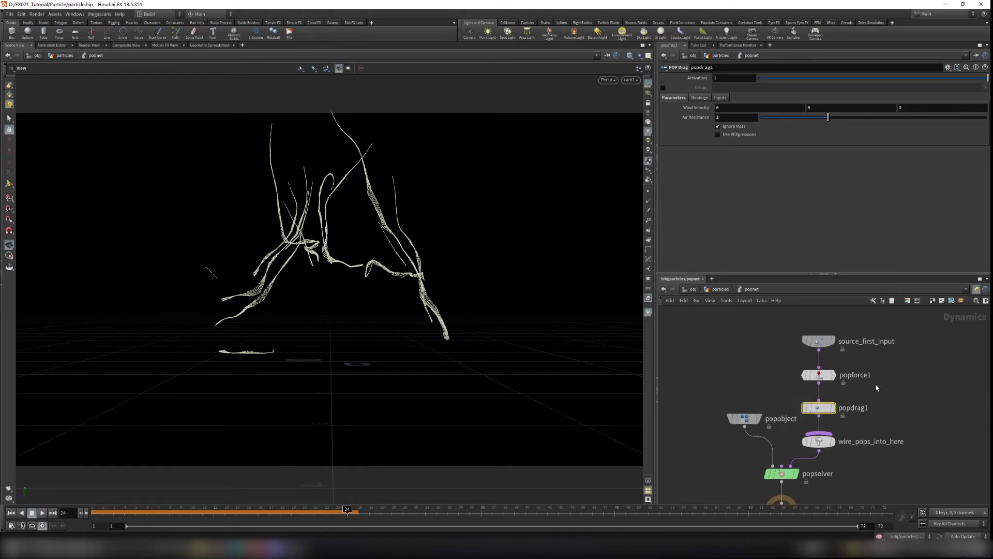
- Move the source chain from source_first_input to wire_pops_into_here away from popobject and replay the simulation from frame 1
{"action": "left_click_drag", "start_coordinate": [781, 318], "coordinate": [892, 450]}
{"action": "left_click_drag", "start_coordinate": [819, 409], "coordinate": [863, 399]}
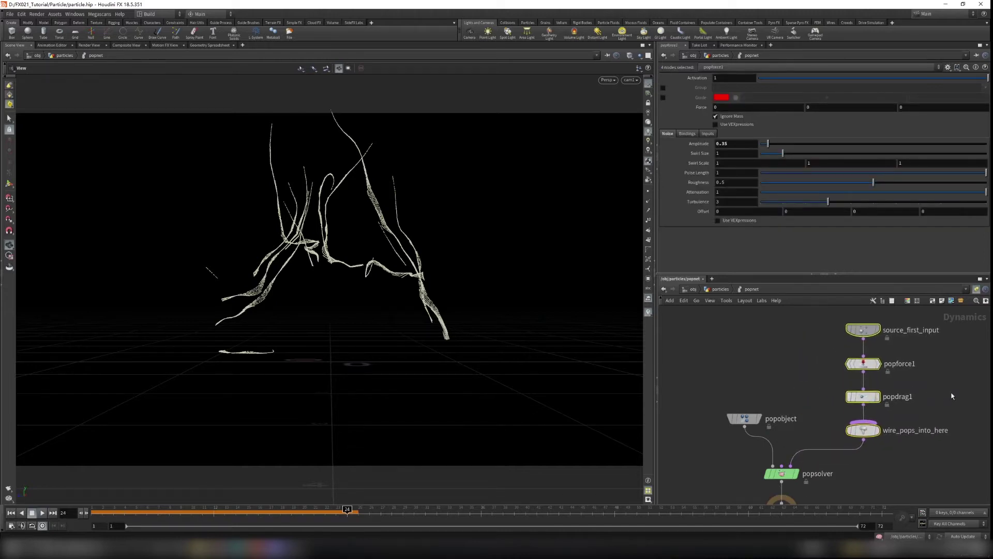
{"action": "left_click", "coordinate": [951, 395]}
{"action": "left_click", "coordinate": [10, 513]}
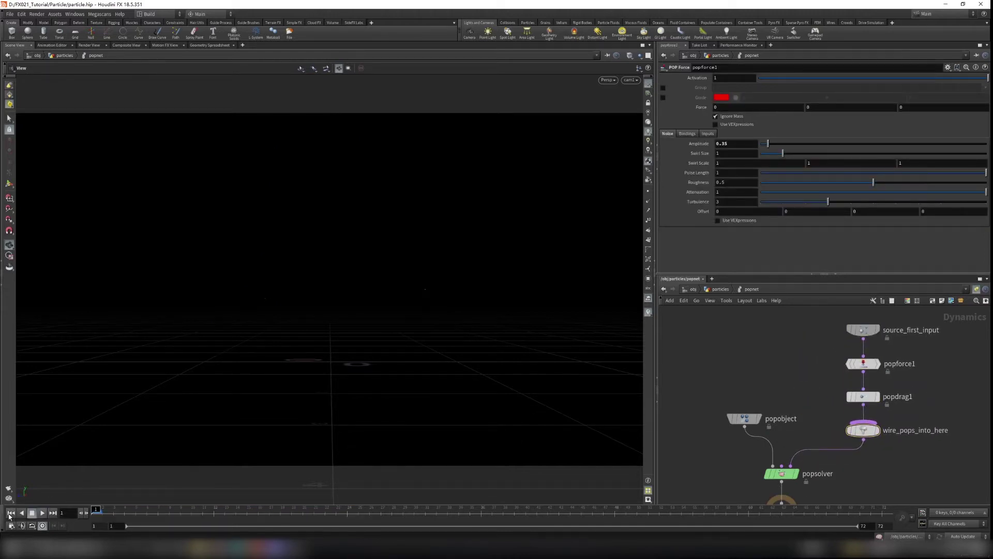
{"action": "left_click", "coordinate": [42, 513]}
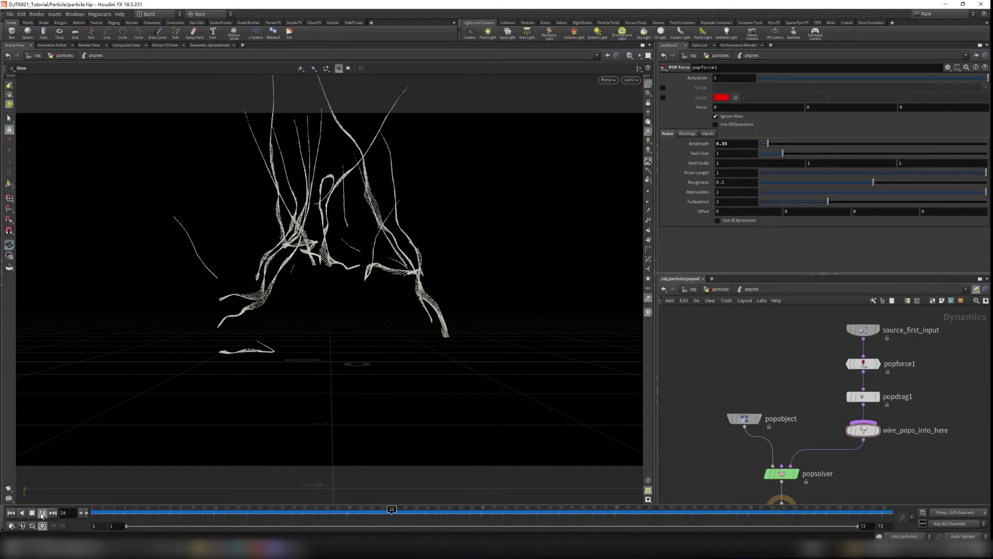
{"action": "left_click", "coordinate": [42, 514]}
- Return to the particles network, add a Mirror node below popnet, wire popnet into it and display it
{"action": "middle_click_drag", "start_coordinate": [762, 361], "coordinate": [739, 313]}
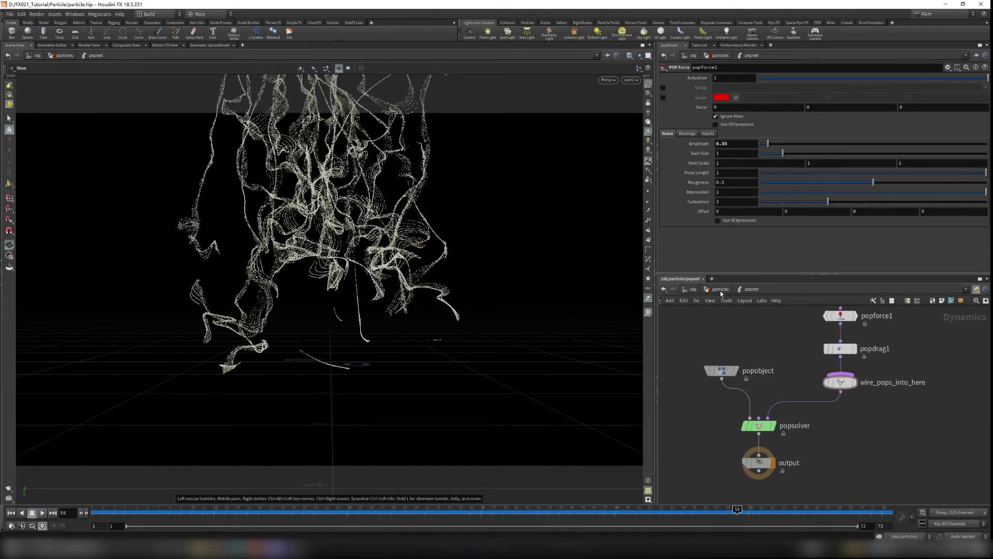
{"action": "left_click", "coordinate": [722, 291]}
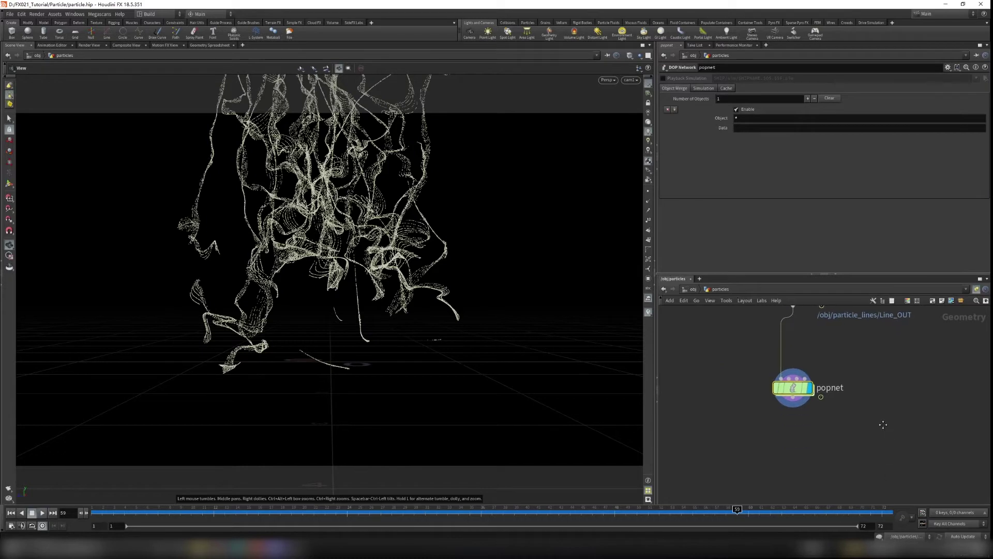
{"action": "key", "text": "Tab"}
{"action": "type", "text": "add"}
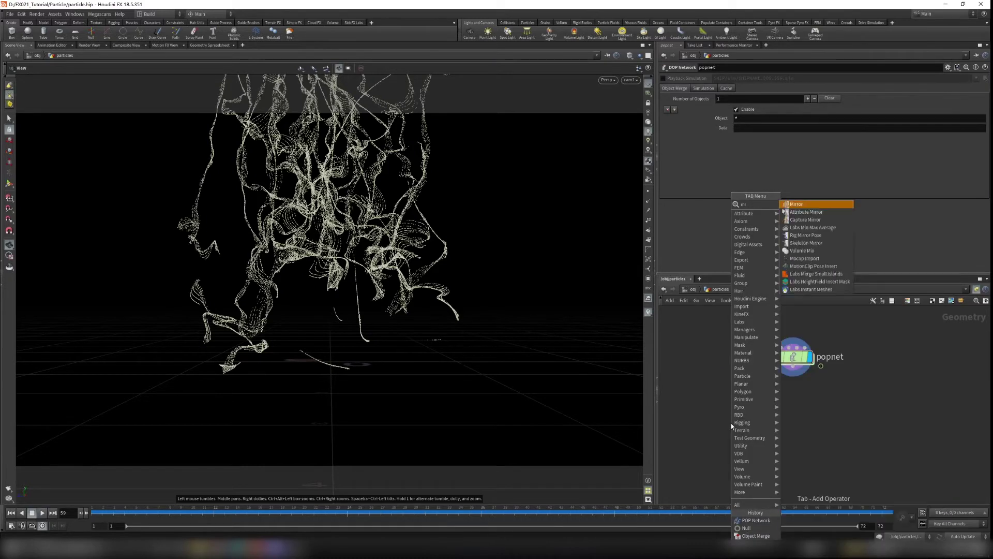
{"action": "key", "text": "Return"}
{"action": "left_click", "coordinate": [794, 430]}
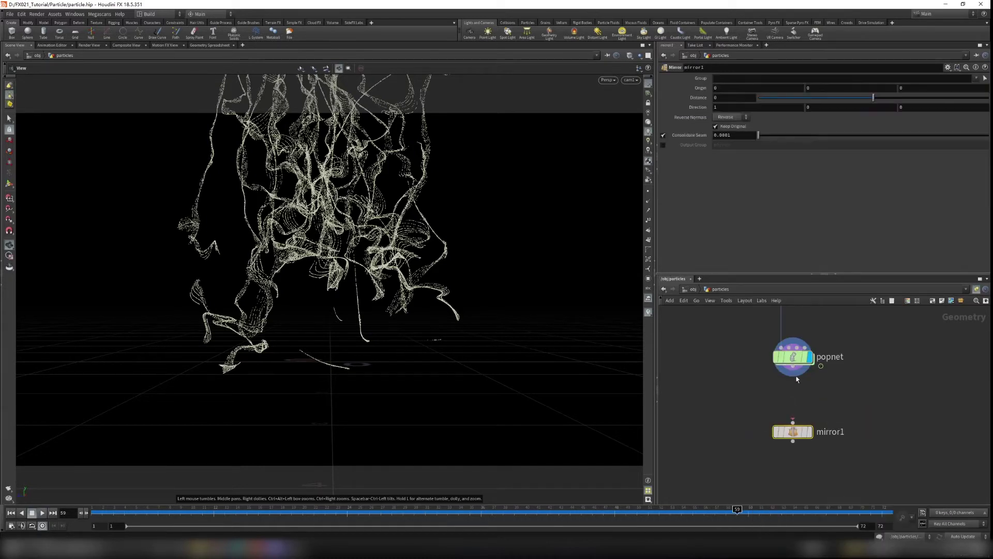
{"action": "left_click", "coordinate": [810, 431]}
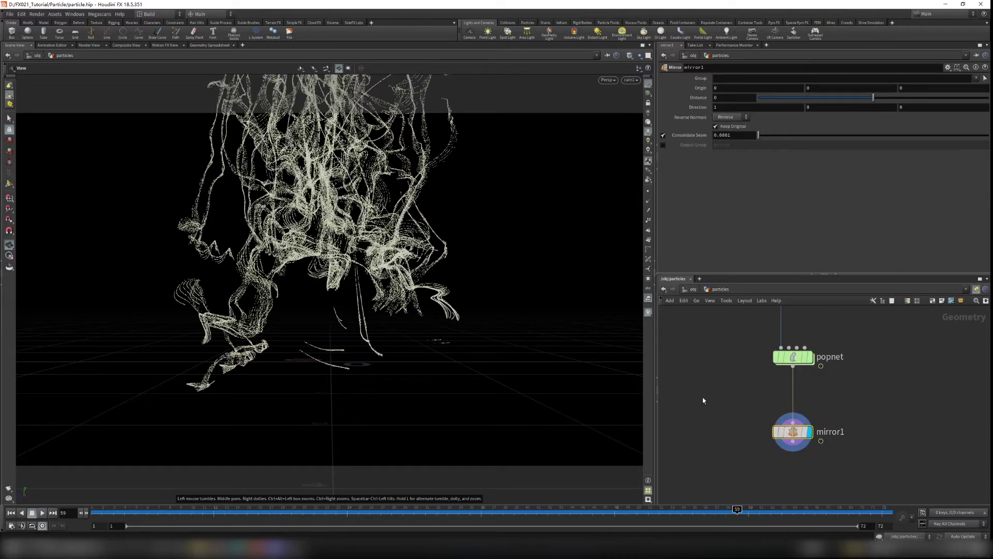
- Set the direction of mirror1 to 0, 0, 1 so the particles mirror along the Z axis
{"action": "left_click_drag", "start_coordinate": [727, 414], "coordinate": [843, 451]}
{"action": "left_click", "coordinate": [685, 111]}
{"action": "type", "text": "0"}
{"action": "left_click", "coordinate": [914, 106]}
{"action": "left_click", "coordinate": [893, 354]}
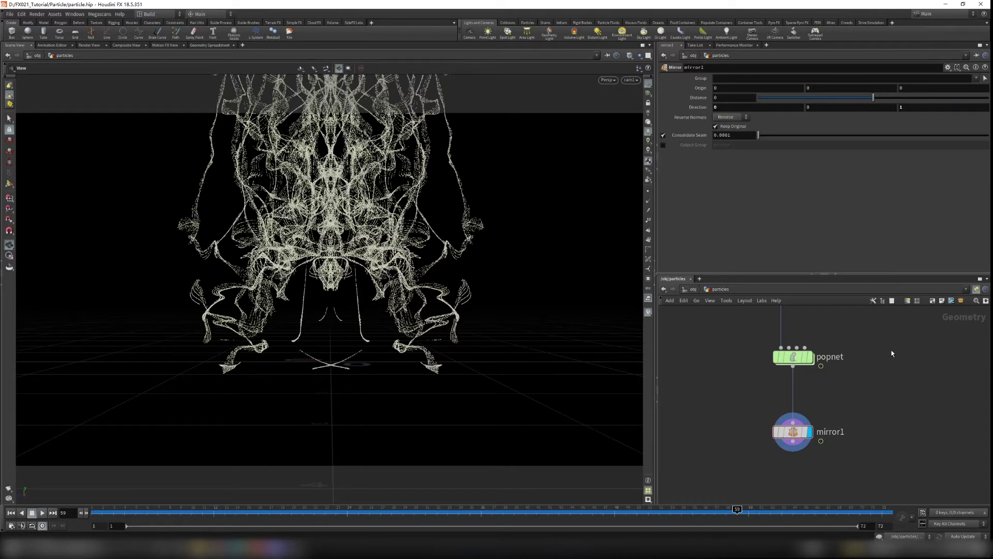
- Examine the mirrored particles at different distances and angles outside the camera view
{"action": "right_click_drag", "start_coordinate": [379, 270], "coordinate": [343, 161]}
{"action": "middle_click_drag", "start_coordinate": [343, 161], "coordinate": [357, 253]}
{"action": "left_click_drag", "start_coordinate": [357, 254], "coordinate": [362, 280]}
{"action": "right_click_drag", "start_coordinate": [362, 279], "coordinate": [409, 399]}
{"action": "middle_click_drag", "start_coordinate": [408, 398], "coordinate": [376, 374]}
{"action": "right_click_drag", "start_coordinate": [377, 373], "coordinate": [385, 421]}
{"action": "left_click_drag", "start_coordinate": [385, 422], "coordinate": [385, 370]}
{"action": "right_click_drag", "start_coordinate": [385, 370], "coordinate": [380, 321]}
{"action": "left_click_drag", "start_coordinate": [380, 320], "coordinate": [394, 297]}
{"action": "right_click_drag", "start_coordinate": [395, 297], "coordinate": [459, 306]}
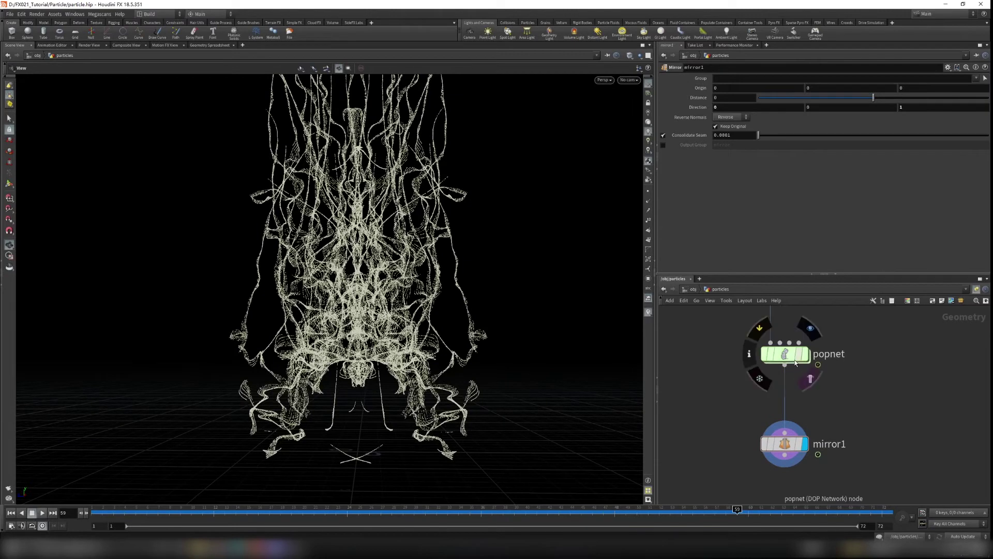
- Open the inside of popnet and insert a POP Color node between popdrag1 and wire_pops_into_here
{"action": "double_click", "coordinate": [792, 357]}
{"action": "middle_click_drag", "start_coordinate": [864, 410], "coordinate": [844, 432]}
{"action": "scroll", "coordinate": [835, 418], "scroll_direction": "down", "scroll_amount": 2}
{"action": "left_click_drag", "start_coordinate": [825, 407], "coordinate": [825, 425]}
{"action": "key", "text": "Tab"}
{"action": "type", "text": "popcolo"}
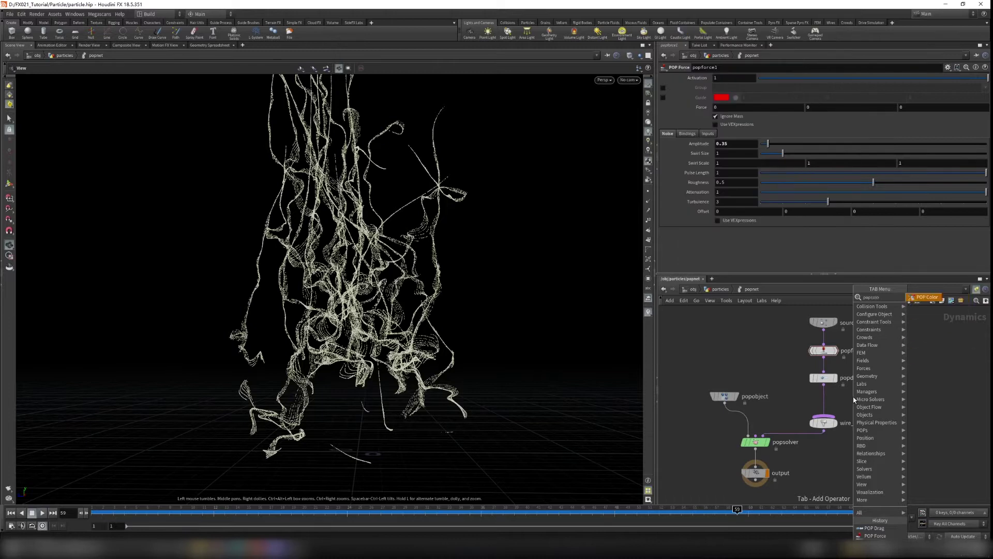
{"action": "key", "text": "Return"}
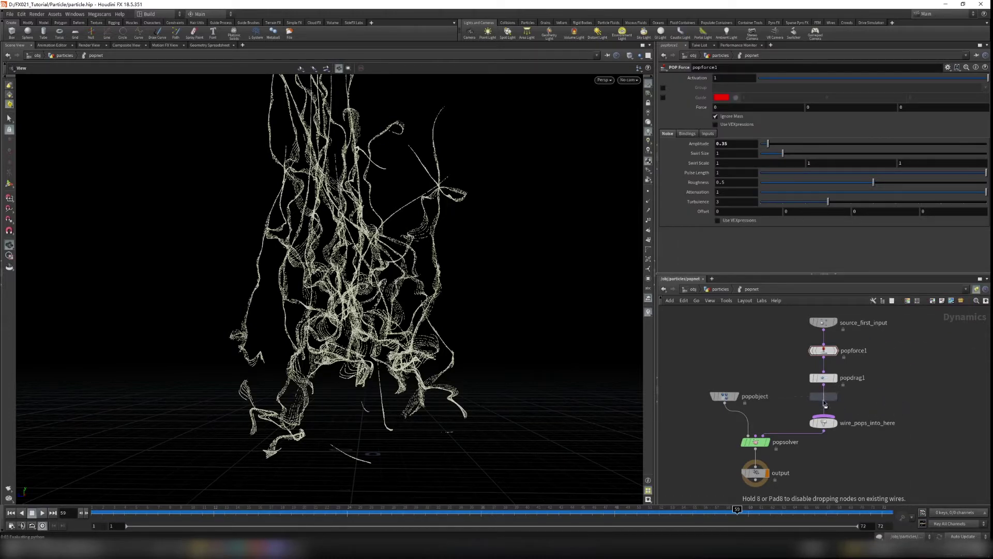
{"action": "left_click", "coordinate": [824, 399]}
{"action": "scroll", "coordinate": [921, 405], "scroll_direction": "up", "scroll_amount": 2}
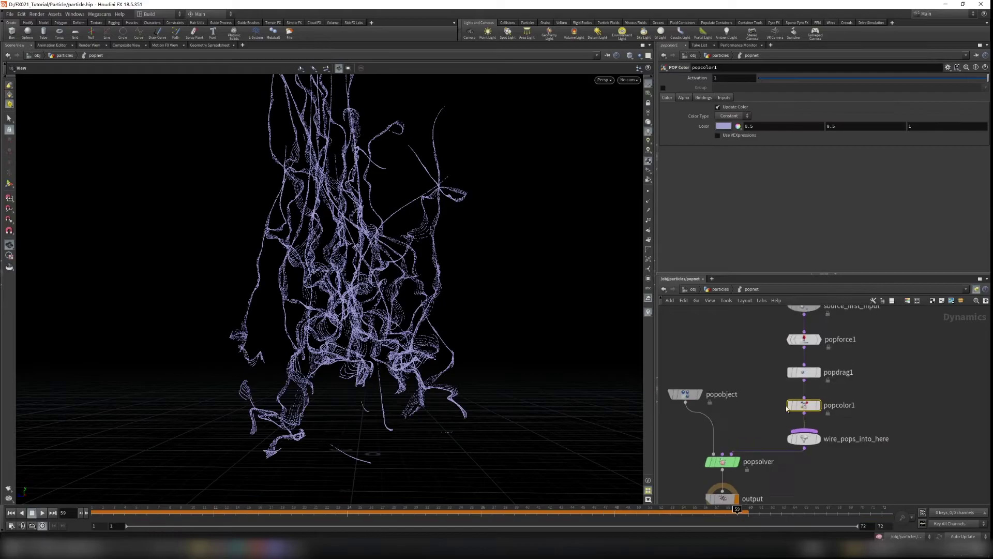
{"action": "scroll", "coordinate": [387, 276], "scroll_direction": "up", "scroll_amount": 1}
- Replay the colored particles through cam1 from the first frame and inspect them from a free view
{"action": "left_click_drag", "start_coordinate": [388, 276], "coordinate": [416, 277]}
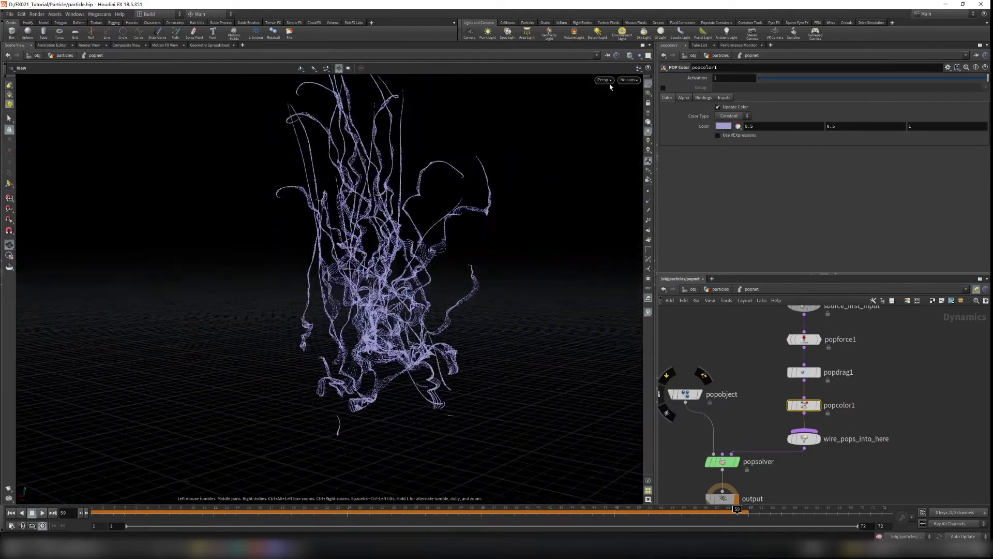
{"action": "left_click", "coordinate": [634, 82]}
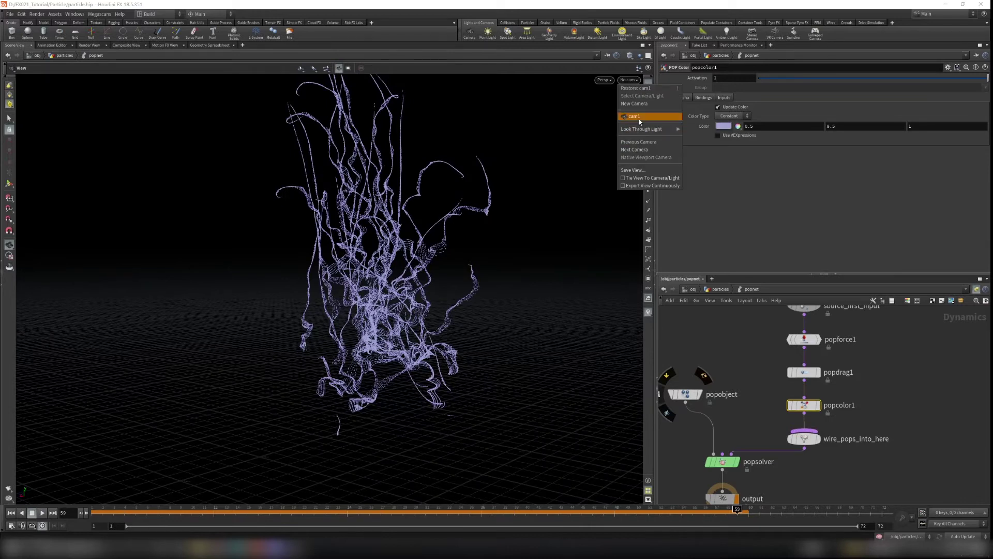
{"action": "left_click", "coordinate": [641, 119]}
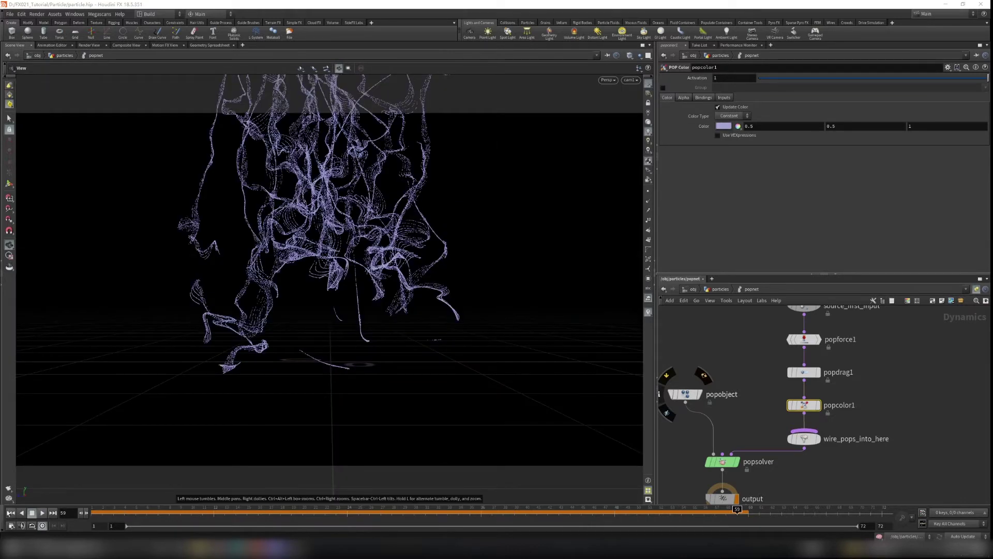
{"action": "left_click", "coordinate": [10, 513]}
{"action": "left_click", "coordinate": [42, 513]}
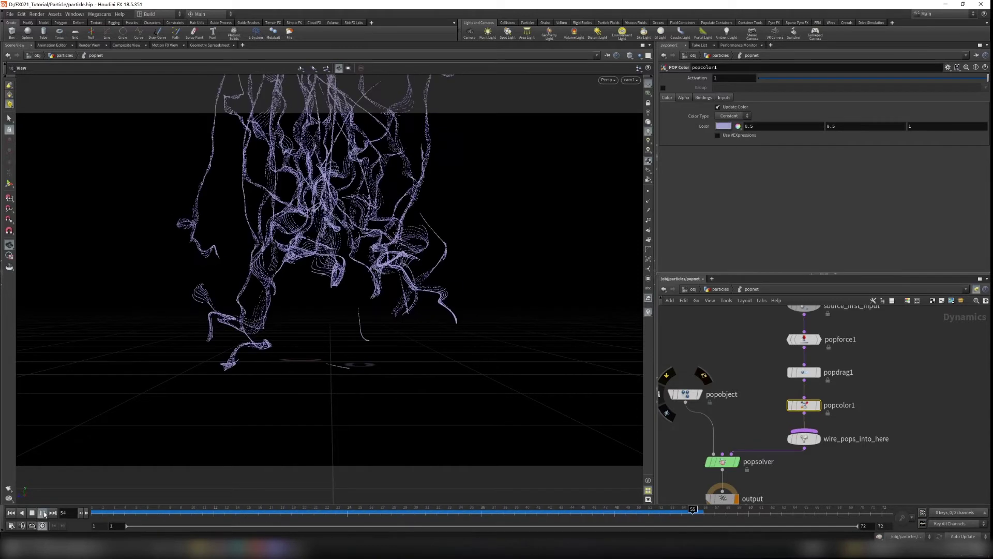
{"action": "left_click", "coordinate": [44, 514]}
{"action": "left_click_drag", "start_coordinate": [311, 275], "coordinate": [344, 279]}
{"action": "middle_click_drag", "start_coordinate": [344, 279], "coordinate": [377, 348]}
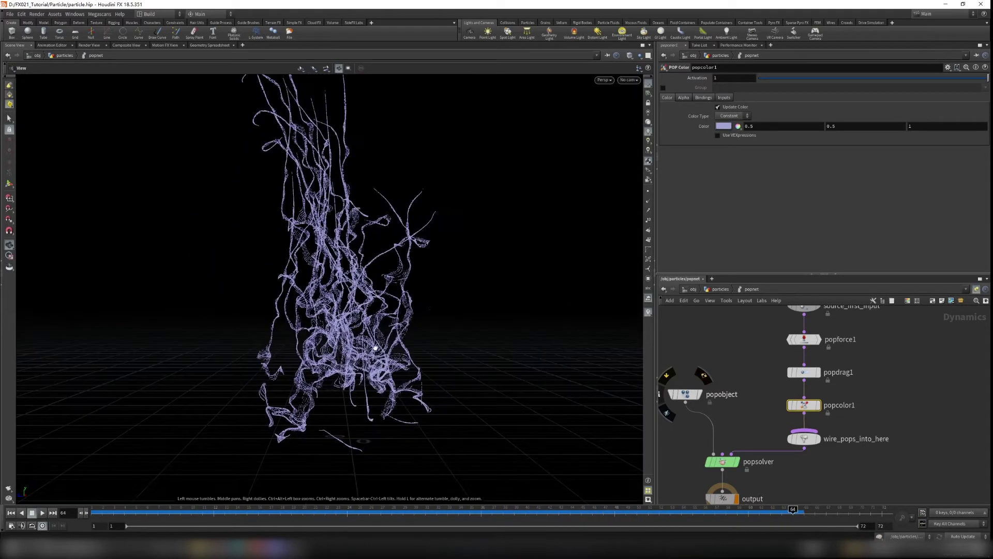
- Set the color type of popcolor1 to Ramp
{"action": "left_click_drag", "start_coordinate": [361, 275], "coordinate": [392, 253]}
{"action": "right_click_drag", "start_coordinate": [366, 311], "coordinate": [536, 308]}
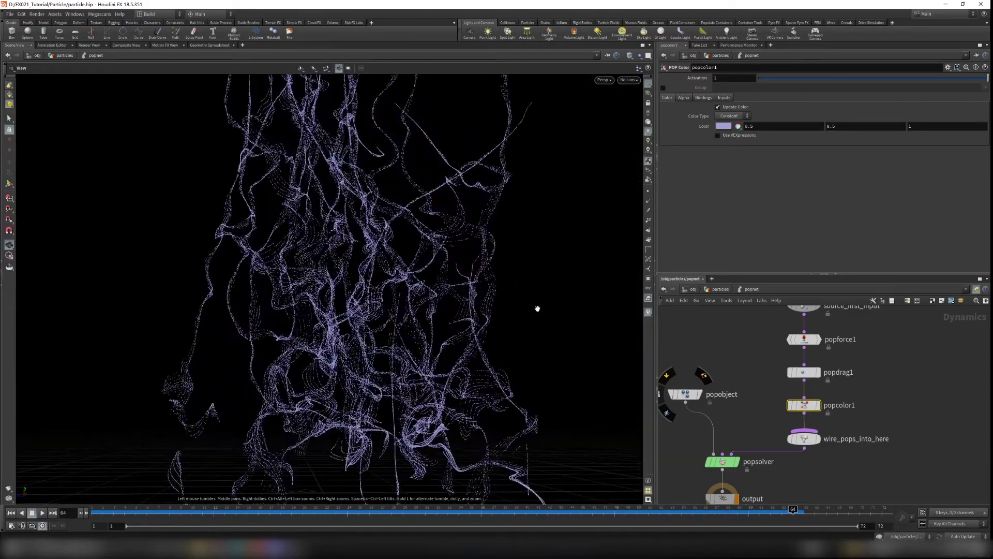
{"action": "middle_click_drag", "start_coordinate": [433, 340], "coordinate": [453, 263]}
{"action": "right_click_drag", "start_coordinate": [429, 279], "coordinate": [467, 335]}
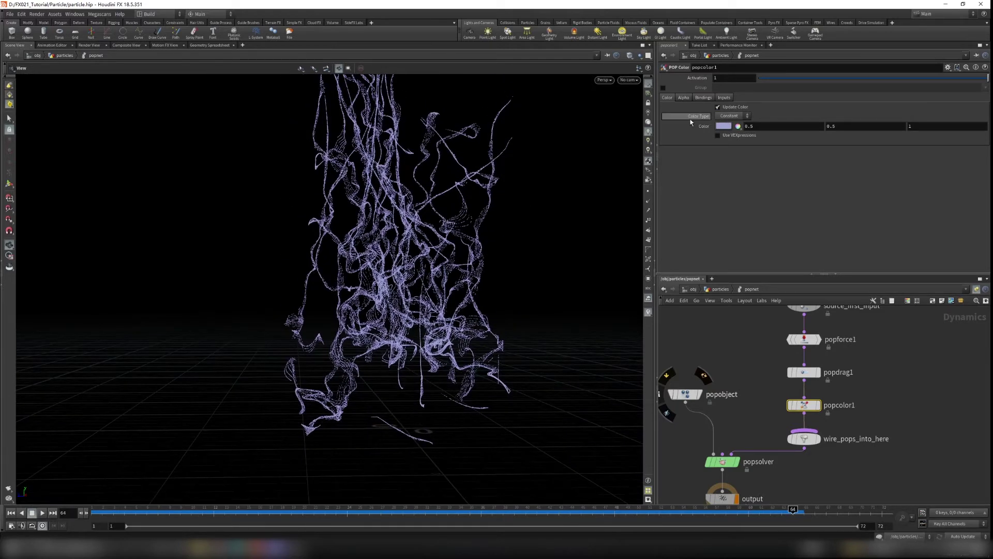
{"action": "left_click", "coordinate": [734, 119]}
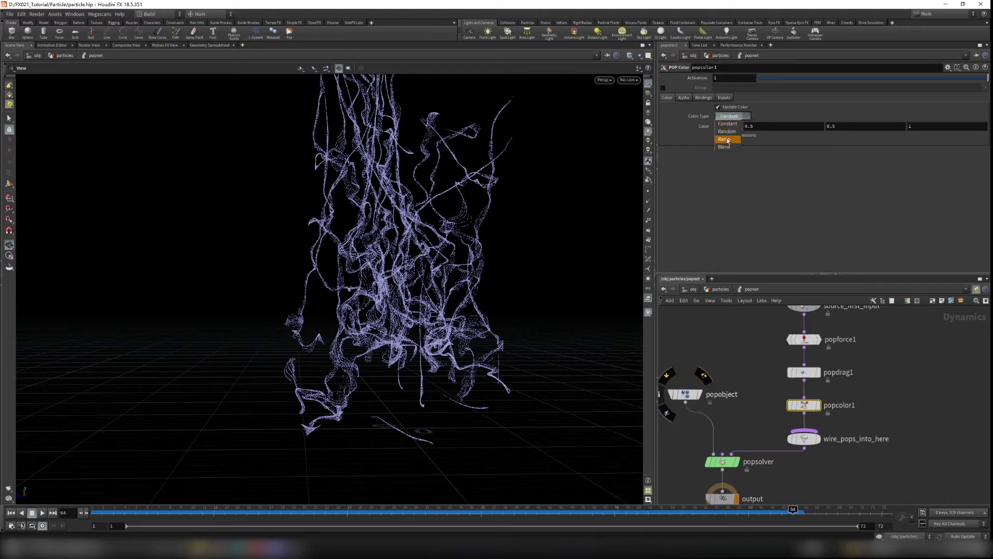
{"action": "left_click", "coordinate": [737, 133]}
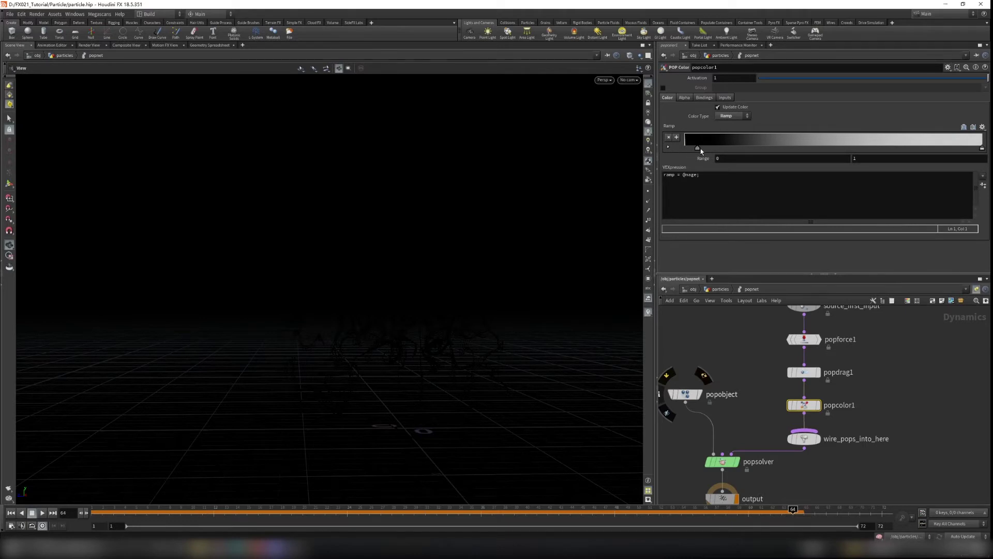
- Color both ends of the popcolor1 ramp orange with RGB values 1, 0.5, 0
{"action": "double_click", "coordinate": [685, 149]}
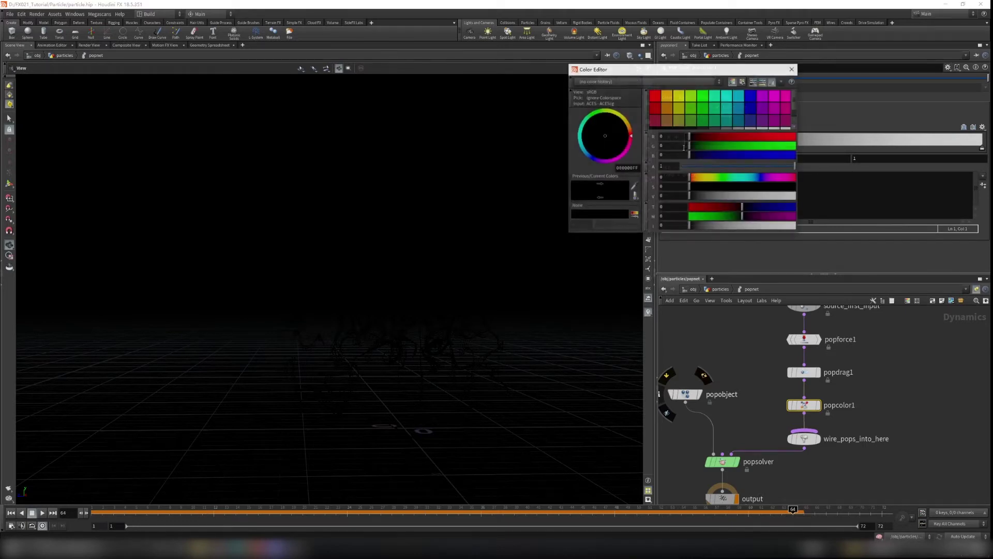
{"action": "left_click", "coordinate": [668, 98]}
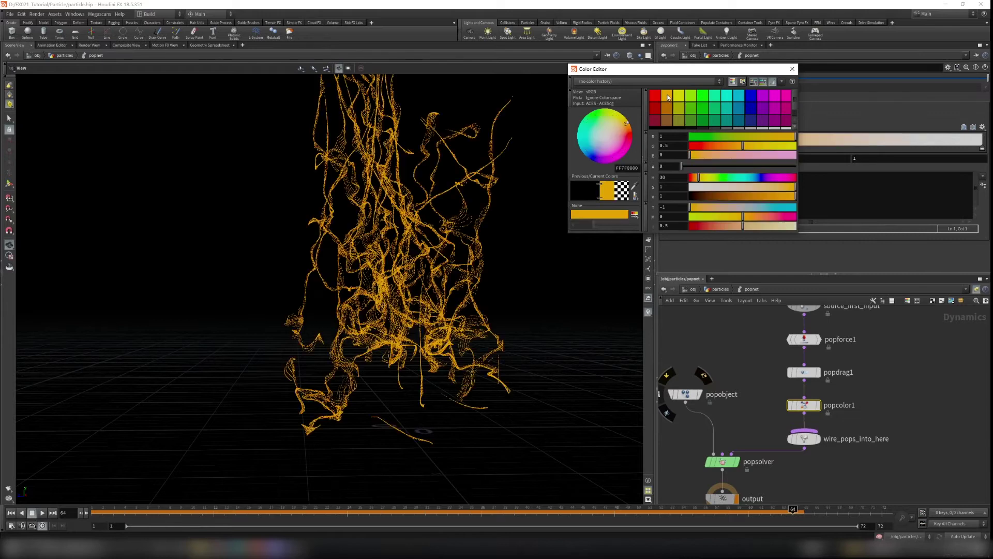
{"action": "left_click", "coordinate": [792, 69]}
{"action": "double_click", "coordinate": [981, 149]}
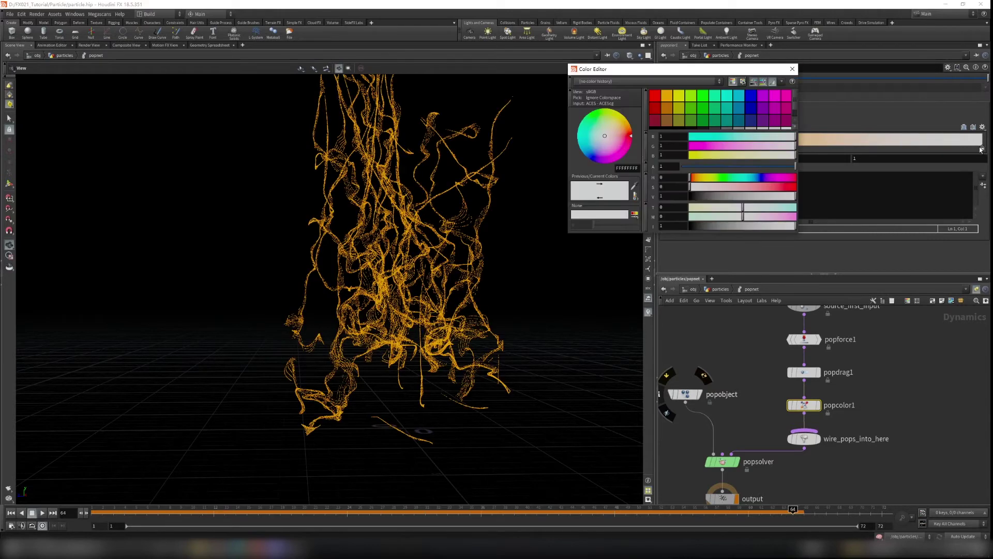
{"action": "left_click", "coordinate": [668, 97]}
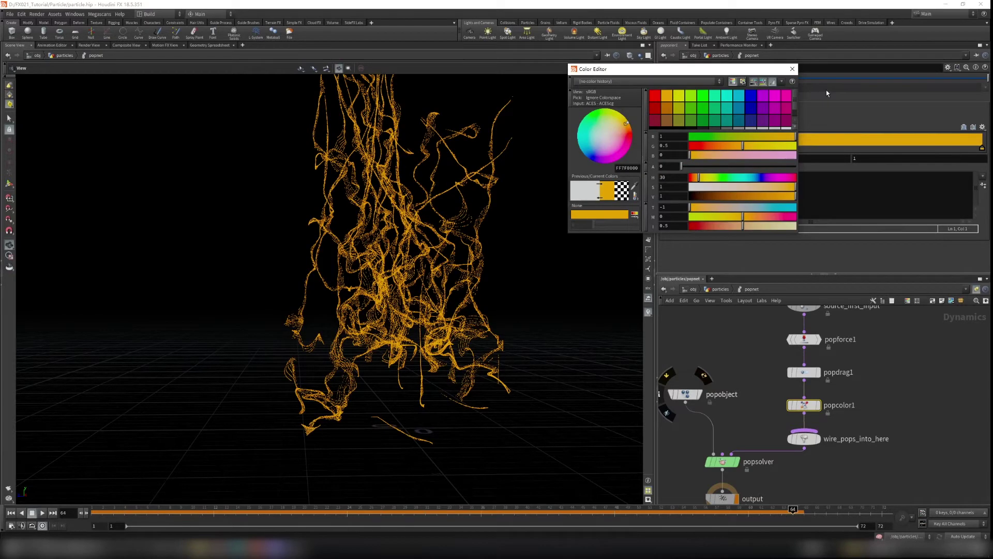
{"action": "left_click", "coordinate": [792, 69]}
- Change the ramp's start color to red, with its green value at about 0.106
{"action": "double_click", "coordinate": [687, 148]}
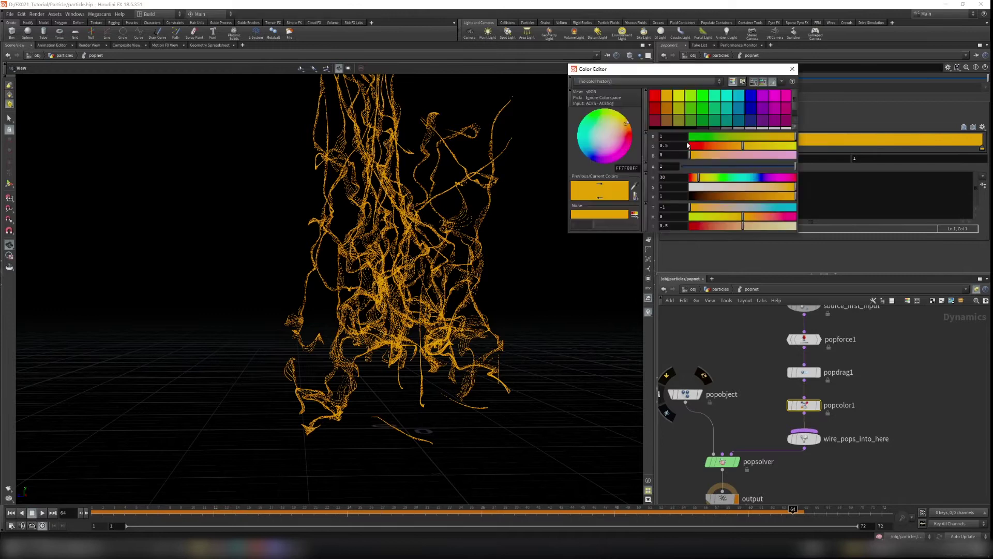
{"action": "left_click", "coordinate": [655, 95]}
{"action": "left_click_drag", "start_coordinate": [709, 150], "coordinate": [702, 149]}
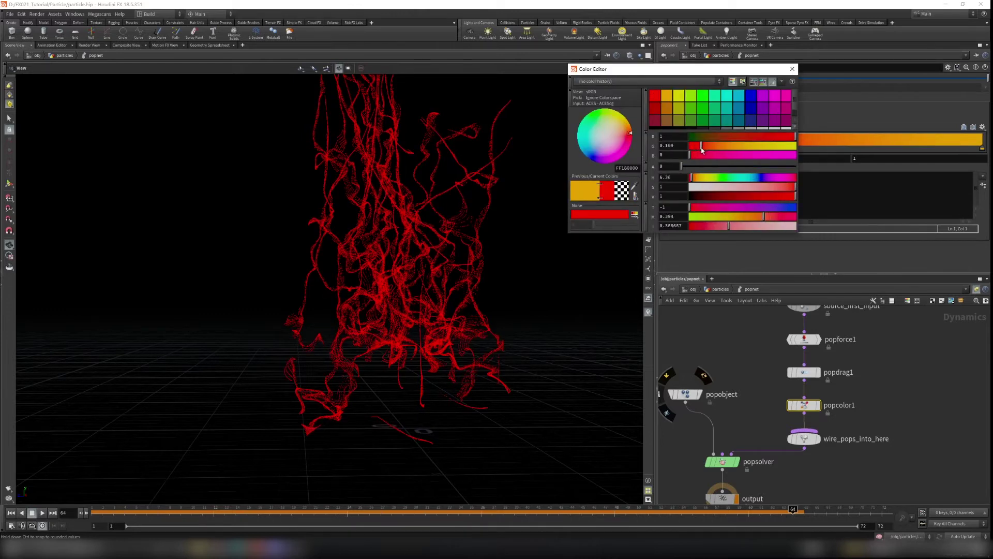
{"action": "left_click", "coordinate": [790, 72]}
- Return to the particles network and replay the mirrored, ramp-colored particles from the first frame
{"action": "scroll", "coordinate": [408, 218], "scroll_direction": "down", "scroll_amount": 5}
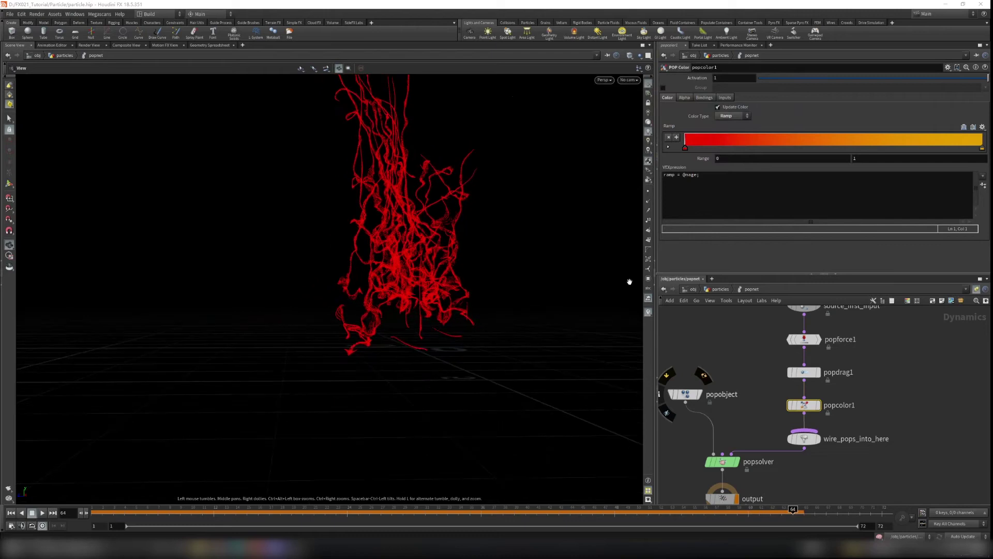
{"action": "left_click", "coordinate": [719, 289]}
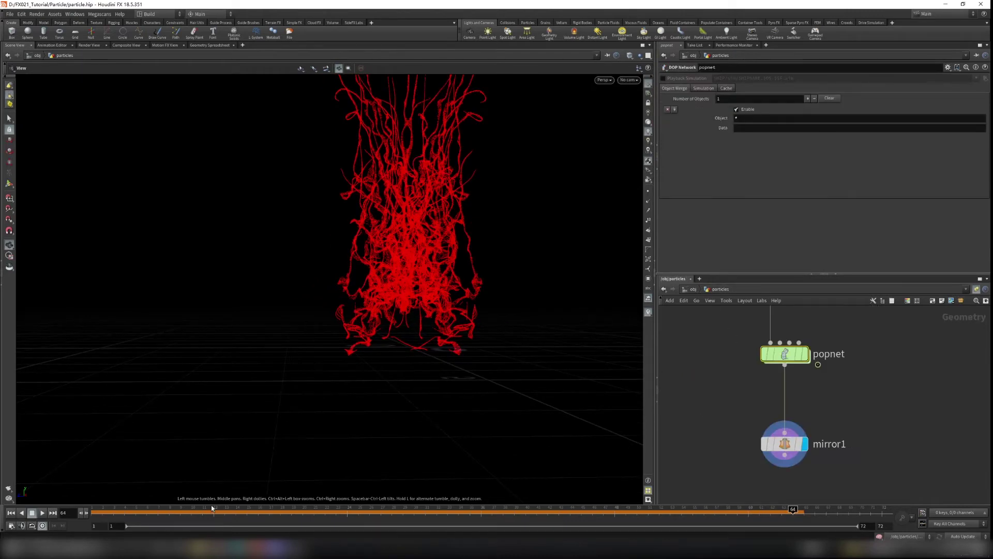
{"action": "left_click", "coordinate": [12, 514]}
{"action": "left_click", "coordinate": [43, 513]}
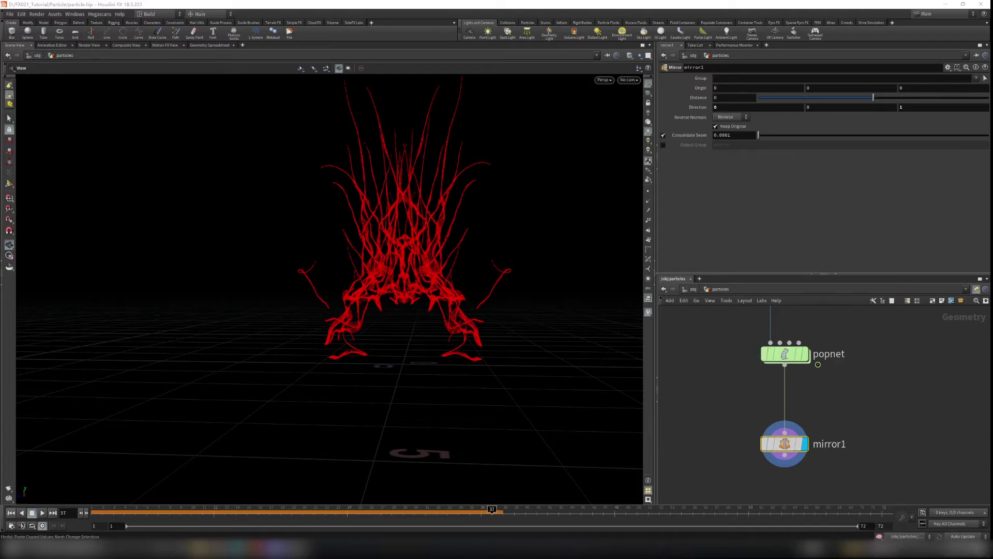
{"action": "scroll", "coordinate": [317, 264], "scroll_direction": "up", "scroll_amount": 6}
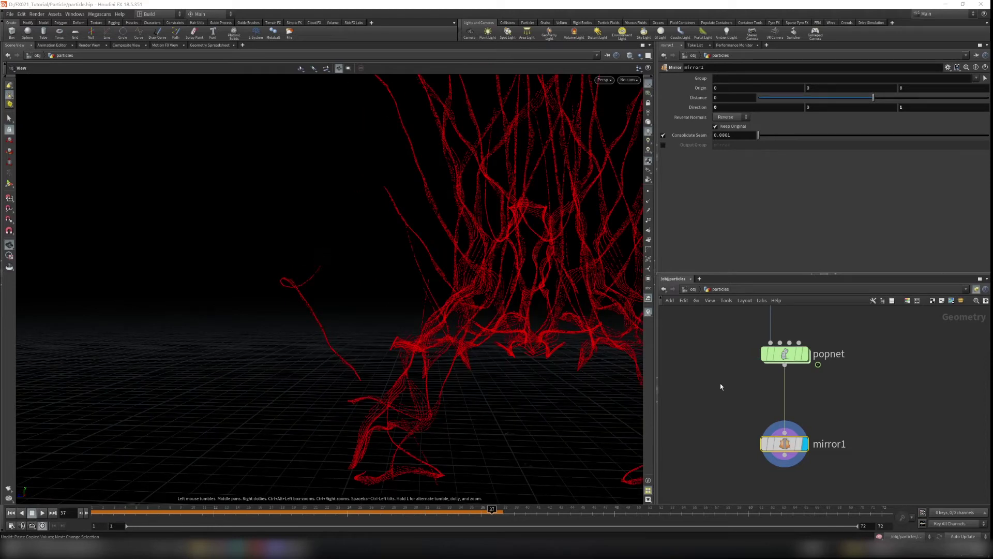
- Open the particle_lines object and display the output of its popnet node
{"action": "left_click", "coordinate": [694, 289]}
{"action": "middle_click_drag", "start_coordinate": [766, 408], "coordinate": [769, 414]}
{"action": "middle_click_drag", "start_coordinate": [835, 354], "coordinate": [813, 410]}
{"action": "scroll", "coordinate": [805, 430], "scroll_direction": "up", "scroll_amount": 2}
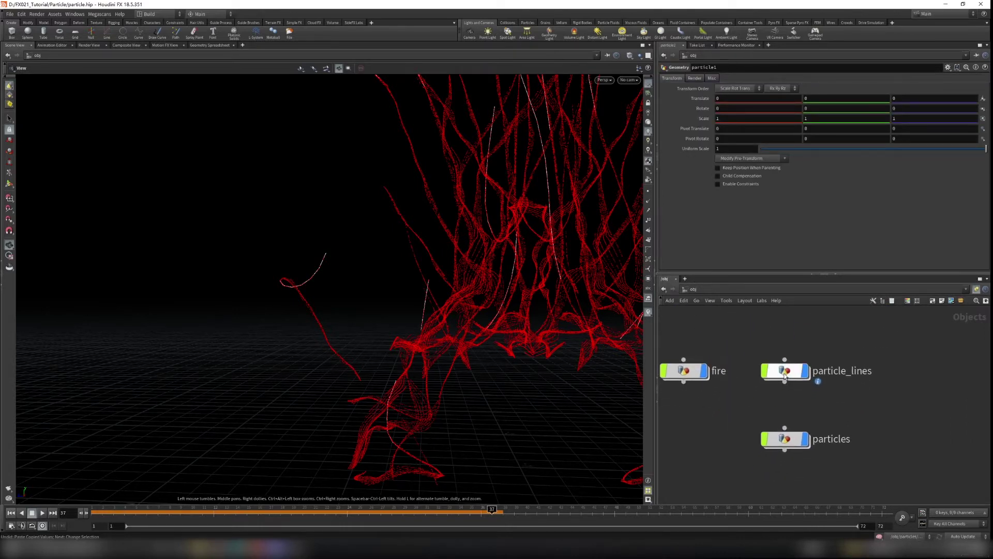
{"action": "double_click", "coordinate": [785, 371]}
{"action": "middle_click_drag", "start_coordinate": [831, 352], "coordinate": [808, 417]}
{"action": "scroll", "coordinate": [809, 417], "scroll_direction": "down", "scroll_amount": 4}
{"action": "scroll", "coordinate": [794, 400], "scroll_direction": "up", "scroll_amount": 5}
{"action": "mouse_move", "coordinate": [806, 368]}
{"action": "middle_mouse_down"}
{"action": "mouse_move", "coordinate": [796, 398]}
{"action": "mouse_move", "coordinate": [793, 342]}
{"action": "mouse_move", "coordinate": [791, 359]}
{"action": "middle_mouse_up"}
{"action": "left_click", "coordinate": [766, 329]}
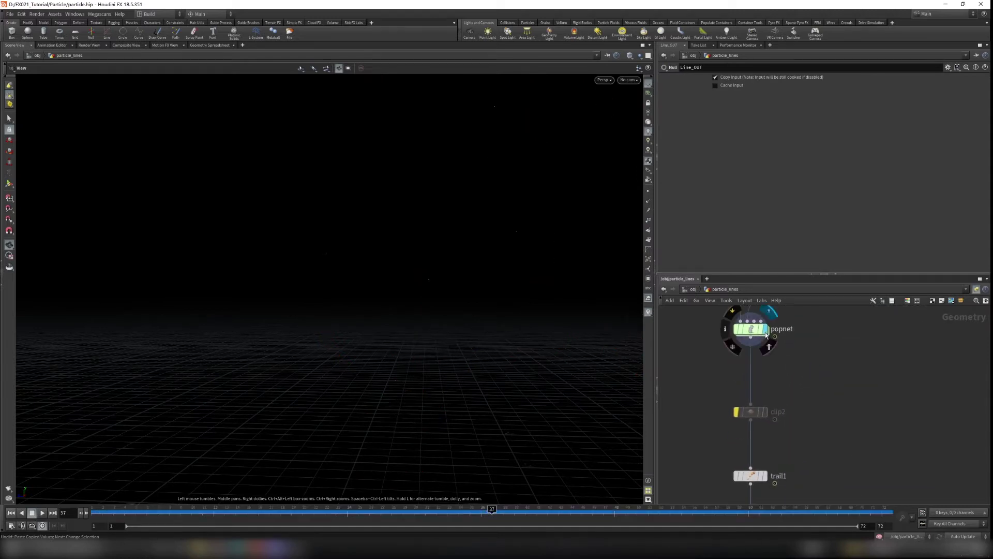
{"action": "scroll", "coordinate": [426, 320], "scroll_direction": "down", "scroll_amount": 3}
{"action": "scroll", "coordinate": [426, 319], "scroll_direction": "down", "scroll_amount": 4}
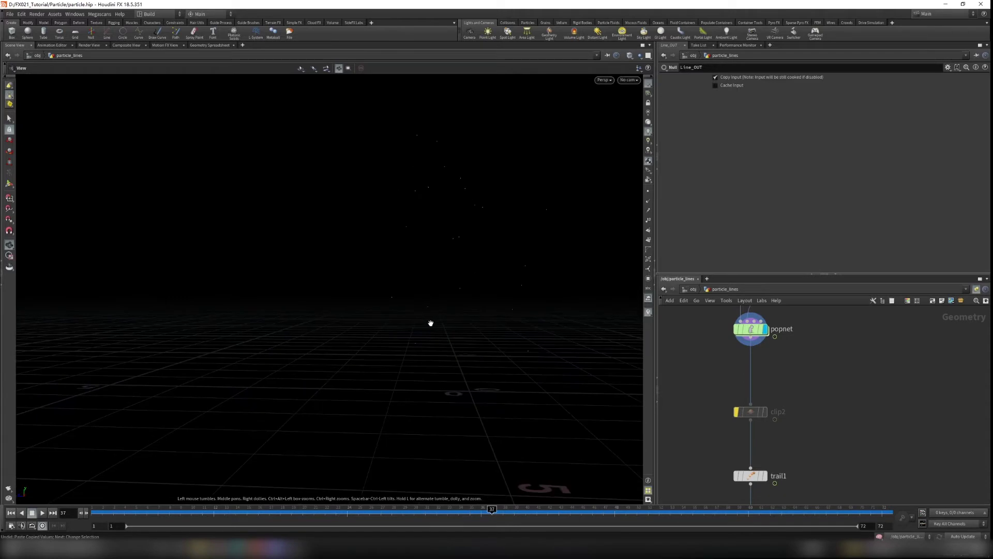
- Add a Null beside clip2, wire it to the output of popnet and name it POP_OUT
{"action": "middle_click_drag", "start_coordinate": [834, 429], "coordinate": [833, 422]}
{"action": "scroll", "coordinate": [432, 306], "scroll_direction": "down", "scroll_amount": 2}
{"action": "middle_click_drag", "start_coordinate": [732, 346], "coordinate": [775, 349]}
{"action": "key", "text": "Tab"}
{"action": "type", "text": "nul"}
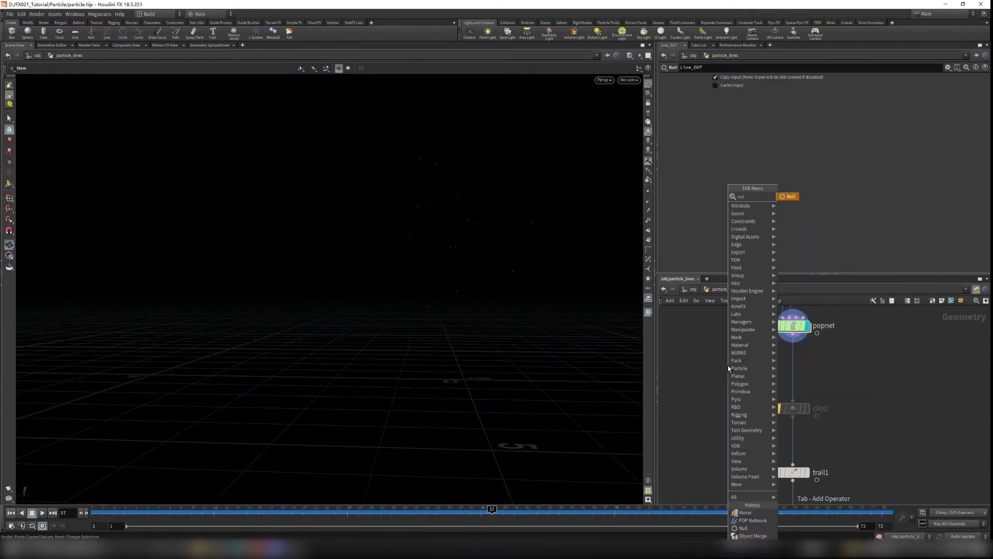
{"action": "key", "text": "Return"}
{"action": "left_click", "coordinate": [682, 366]}
{"action": "left_click_drag", "start_coordinate": [788, 335], "coordinate": [686, 385]}
{"action": "left_click", "coordinate": [706, 386]}
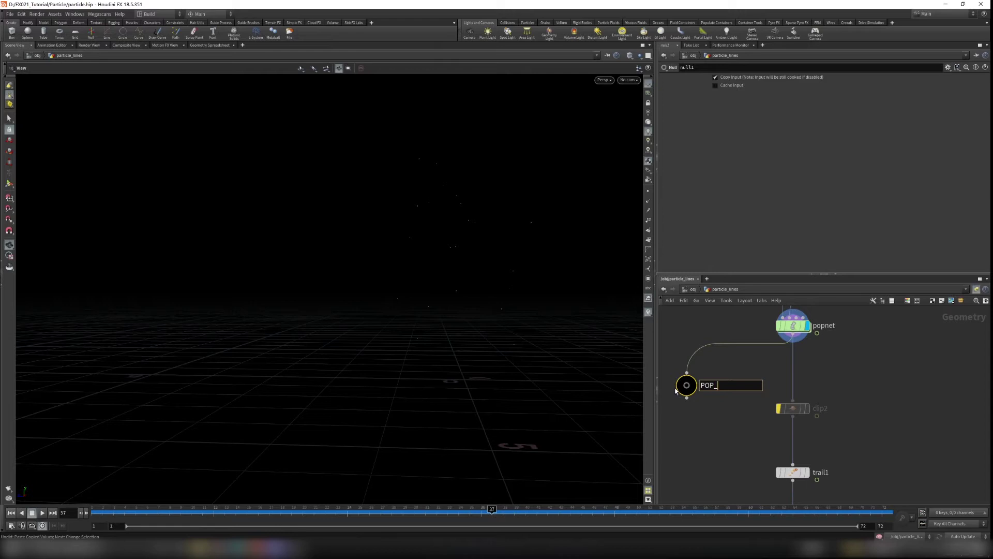
{"action": "type", "text": "POP_OUT"}
{"action": "key", "text": "Return"}
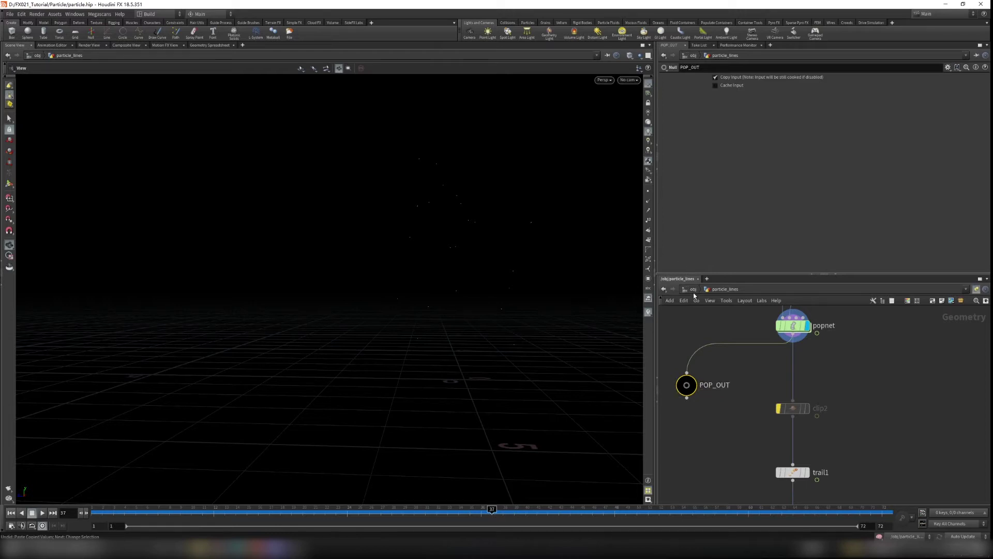
- Create a Geometry object below particle_lines at object level and name it light_source
{"action": "left_click", "coordinate": [694, 291]}
{"action": "middle_click_drag", "start_coordinate": [729, 398], "coordinate": [779, 347]}
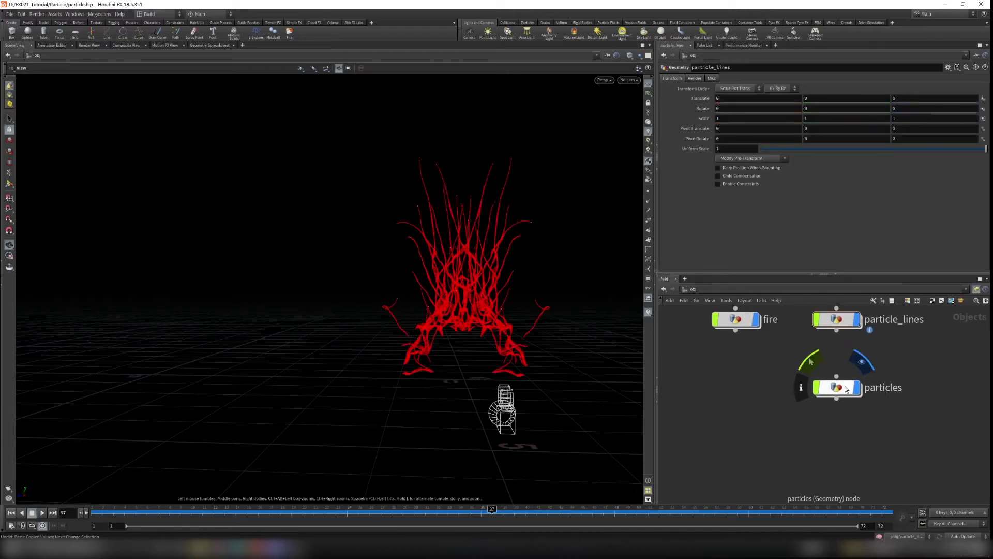
{"action": "scroll", "coordinate": [847, 390], "scroll_direction": "down", "scroll_amount": 1}
{"action": "key", "text": "Tab"}
{"action": "type", "text": "geo"}
{"action": "key", "text": "Return"}
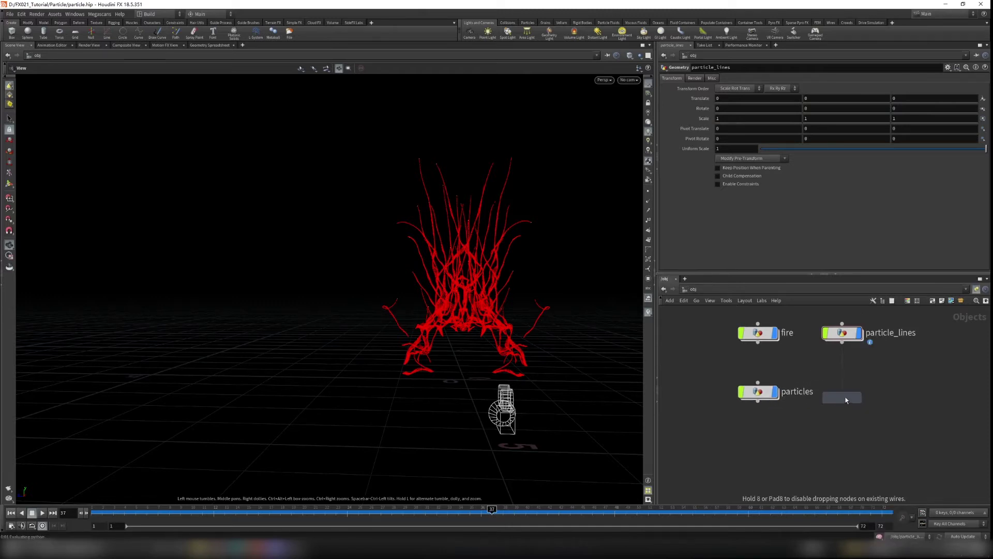
{"action": "left_click", "coordinate": [847, 400]}
{"action": "left_click", "coordinate": [875, 392]}
{"action": "left_click_drag", "start_coordinate": [886, 392], "coordinate": [831, 398]}
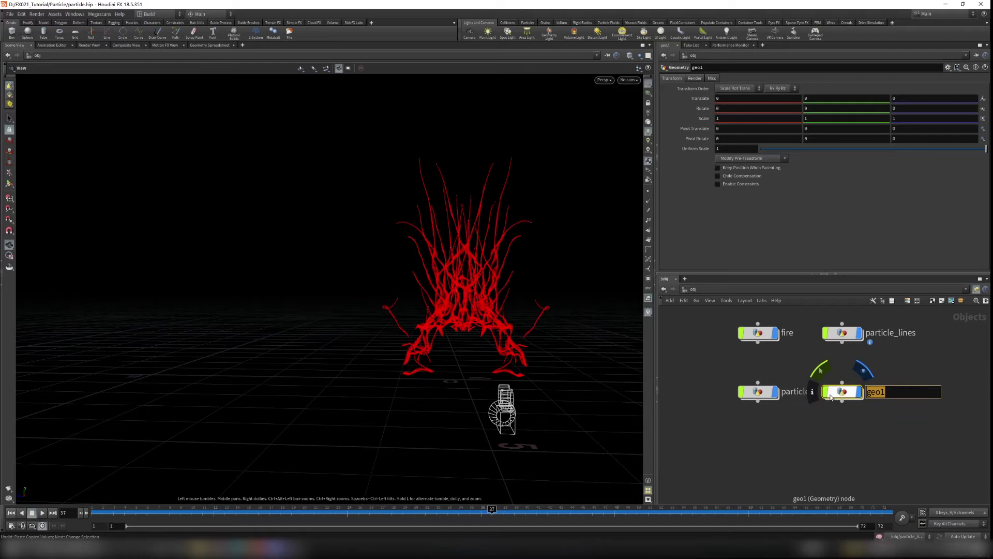
{"action": "type", "text": "light_source"}
{"action": "key", "text": "Return"}
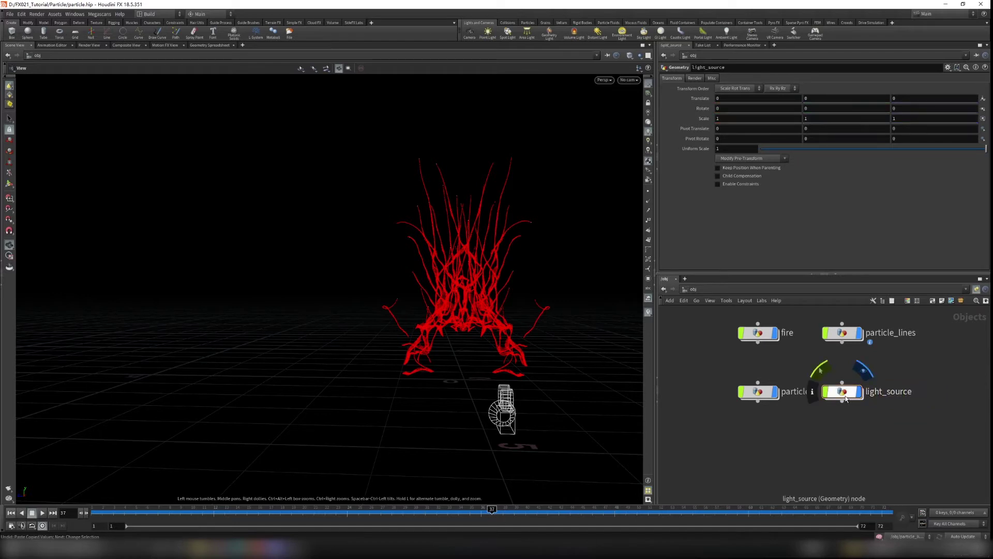
- Add an Object Merge inside light_source with Object 1 set to /obj/particle_lines/Line_OUT
{"action": "double_click", "coordinate": [847, 399]}
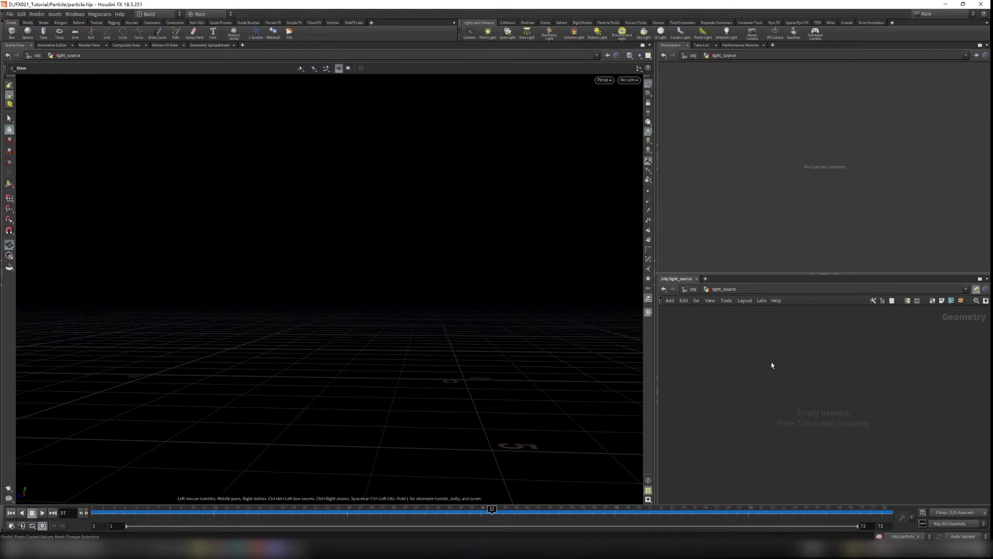
{"action": "key", "text": "Tab"}
{"action": "type", "text": "objec"}
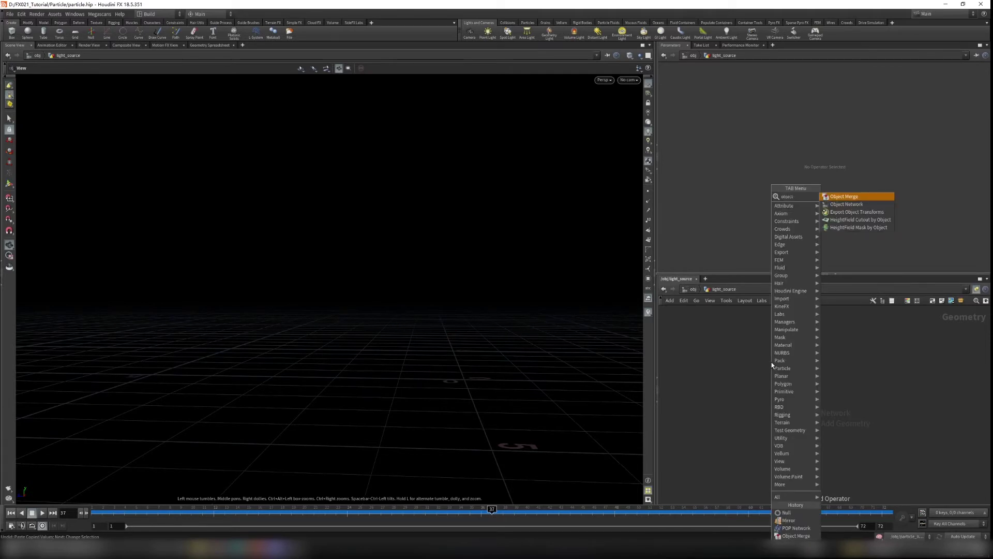
{"action": "key", "text": "Return"}
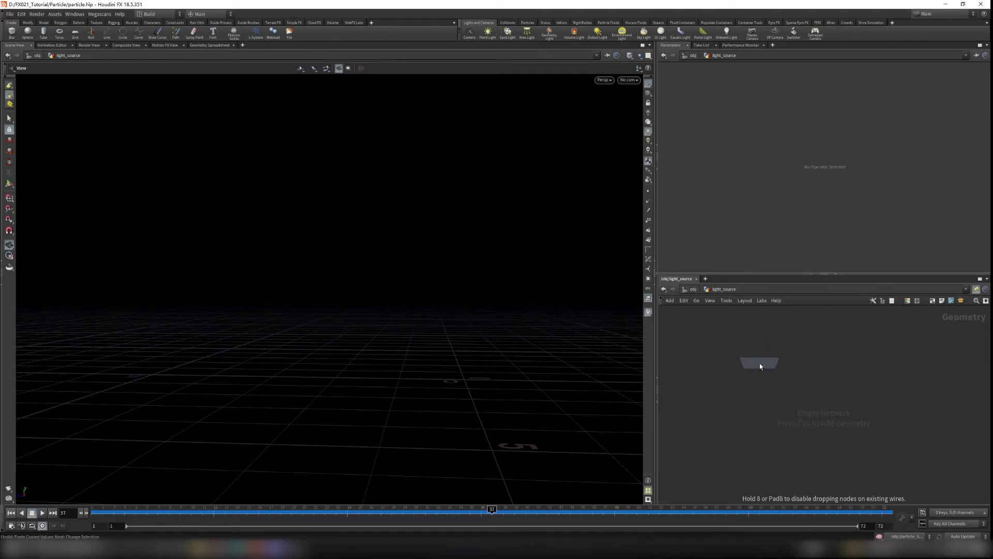
{"action": "left_click", "coordinate": [759, 362]}
{"action": "left_click", "coordinate": [743, 99]}
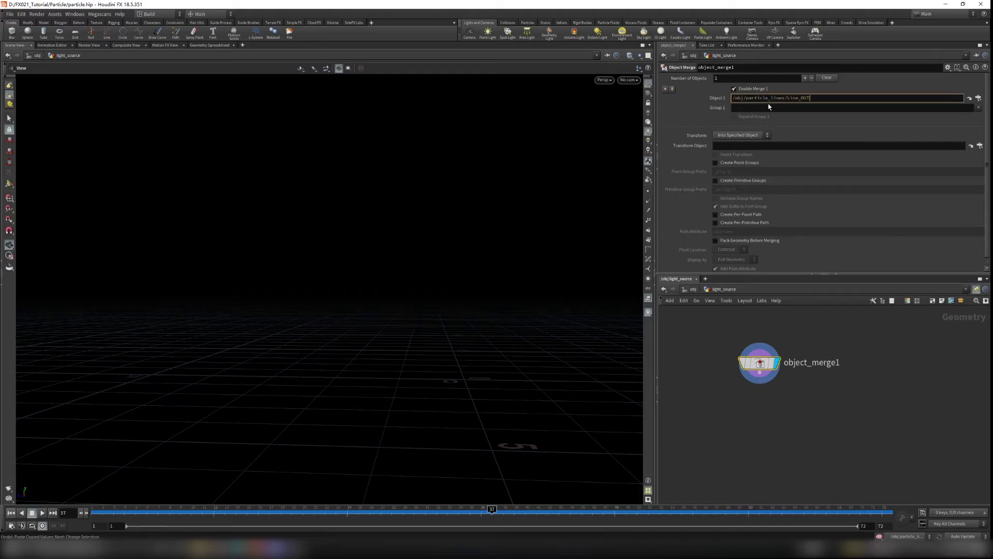
{"action": "left_click", "coordinate": [889, 361]}
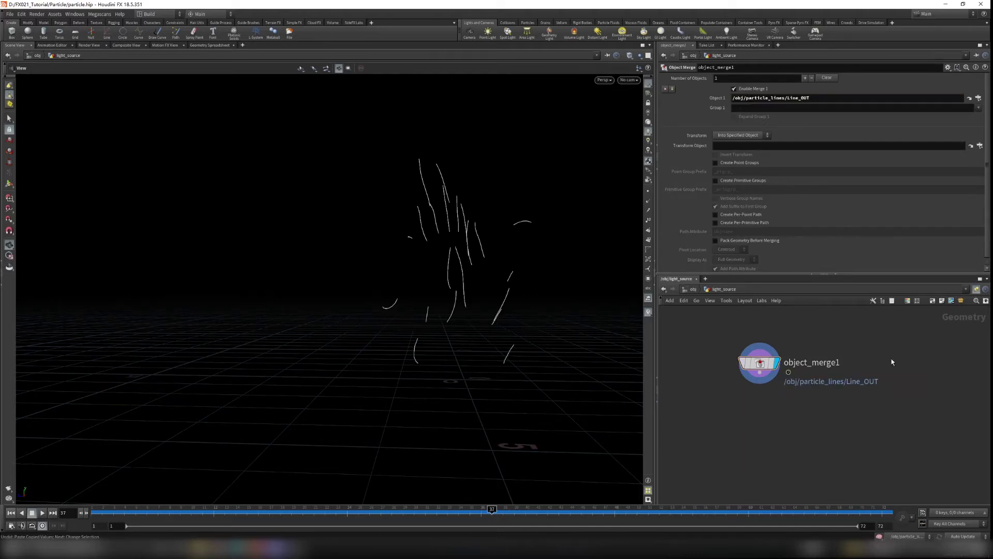
- Copy the POP_OUT null in particle_lines and point light_source's object_merge1 to /obj/particle_lines/POP_OUT
{"action": "left_click", "coordinate": [693, 288]}
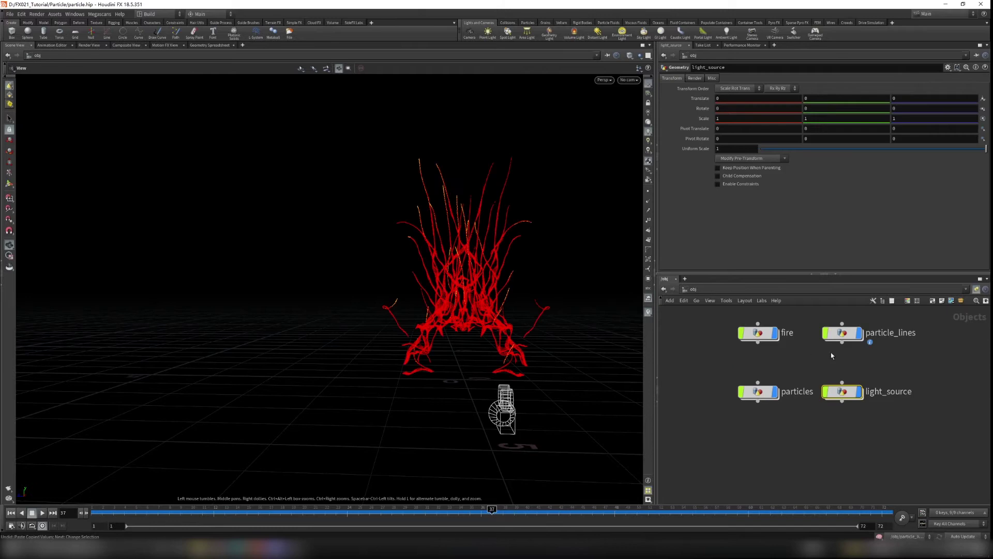
{"action": "double_click", "coordinate": [840, 333]}
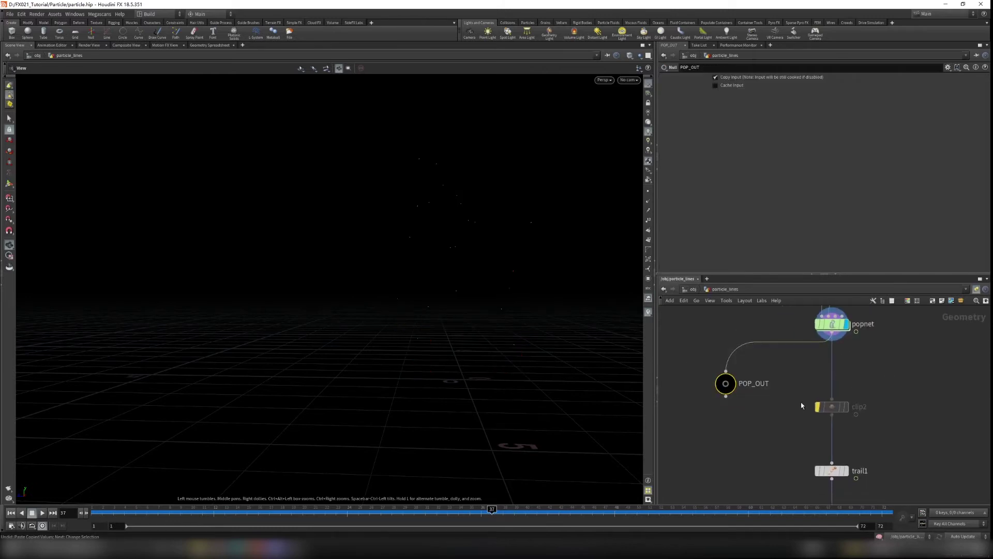
{"action": "left_click", "coordinate": [692, 290]}
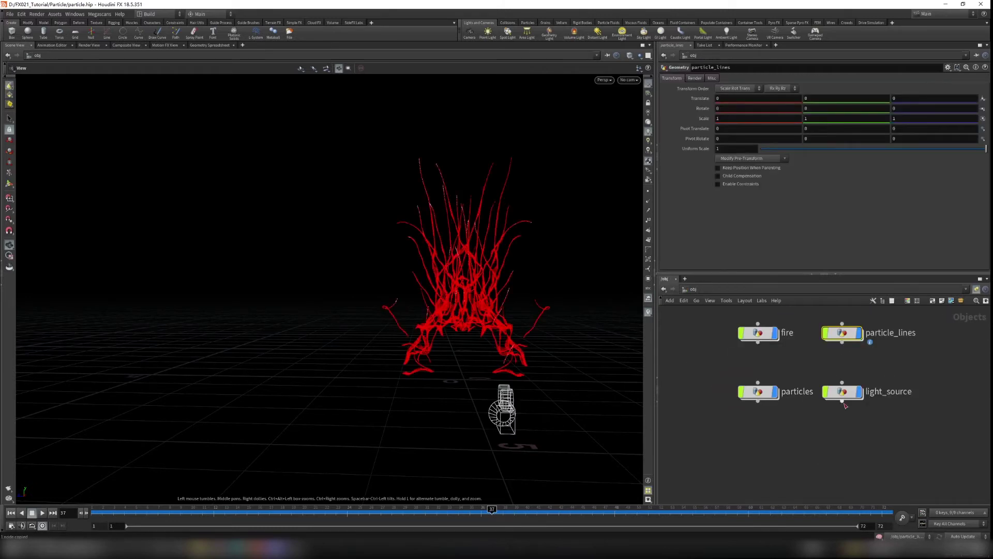
{"action": "double_click", "coordinate": [842, 391]}
{"action": "left_click_drag", "start_coordinate": [819, 99], "coordinate": [568, 95]}
{"action": "type", "text": "/obj/particle_lines/POP_OUT"}
{"action": "left_click", "coordinate": [889, 359]}
{"action": "scroll", "coordinate": [478, 253], "scroll_direction": "down", "scroll_amount": 1}
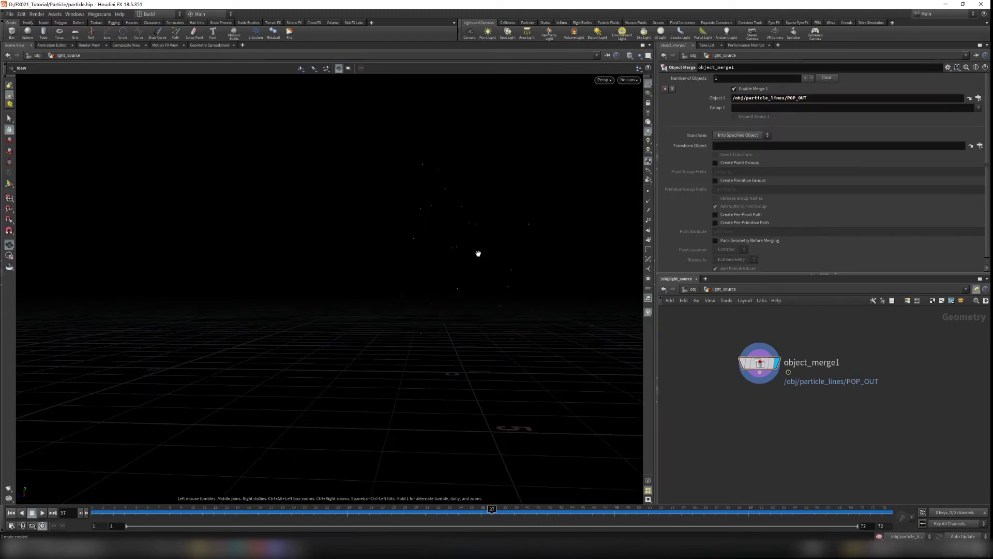
- Add a Sphere node below object_merge1 in the light_source network
{"action": "middle_click_drag", "start_coordinate": [751, 444], "coordinate": [745, 424]}
{"action": "key", "text": "Tab"}
{"action": "type", "text": "add"}
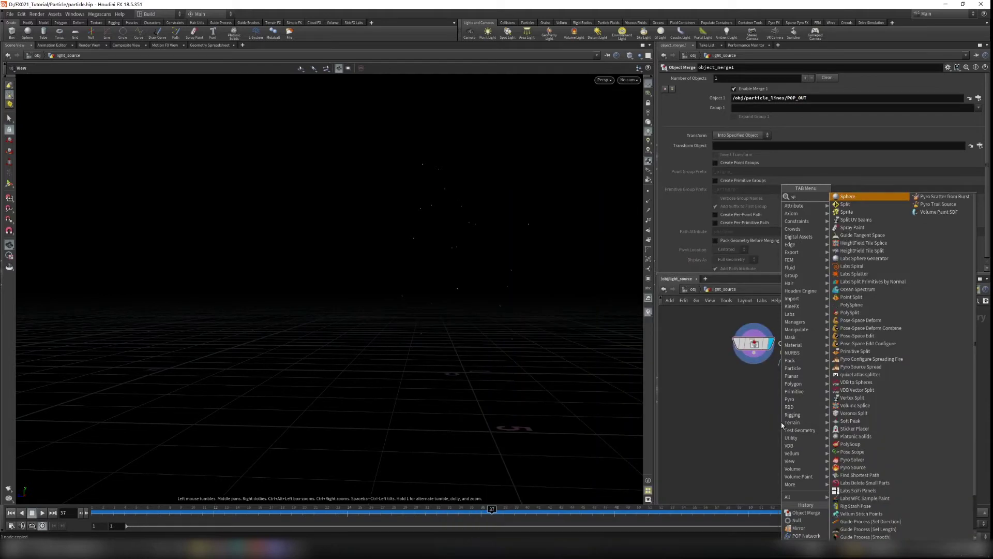
{"action": "key", "text": "Return"}
{"action": "left_click", "coordinate": [782, 423]}
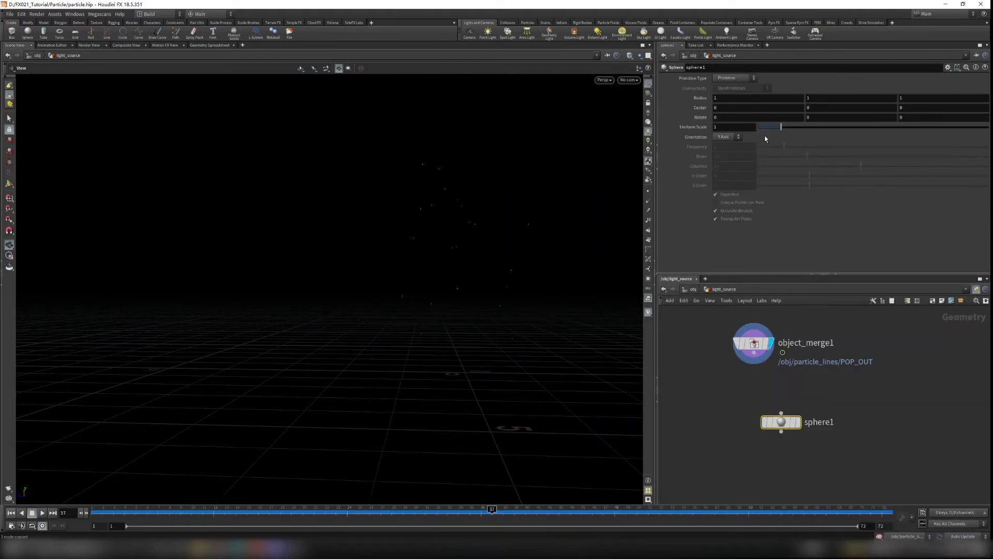
- Set sphere1's primitive type to Polygon with a frequency of 10
{"action": "left_click", "coordinate": [738, 78]}
{"action": "left_click", "coordinate": [727, 88]}
{"action": "left_click_drag", "start_coordinate": [782, 148], "coordinate": [826, 151]}
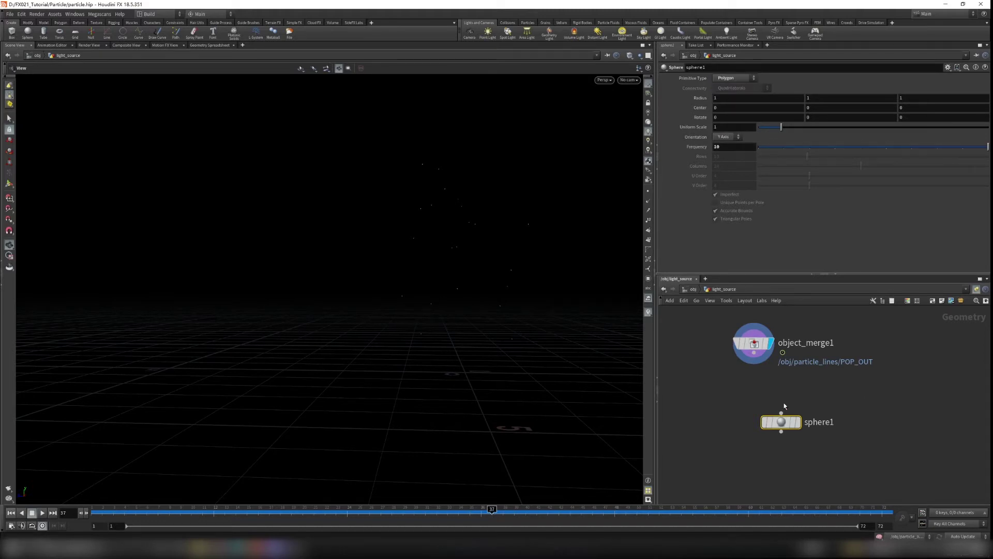
- Add a Copy to Points node below object_merge1, moving sphere1 aside to make room
{"action": "left_click_drag", "start_coordinate": [782, 420], "coordinate": [864, 377]}
{"action": "key", "text": "Tab"}
{"action": "type", "text": "copy"}
{"action": "key", "text": "Down"}
{"action": "key", "text": "Down"}
{"action": "key", "text": "Down"}
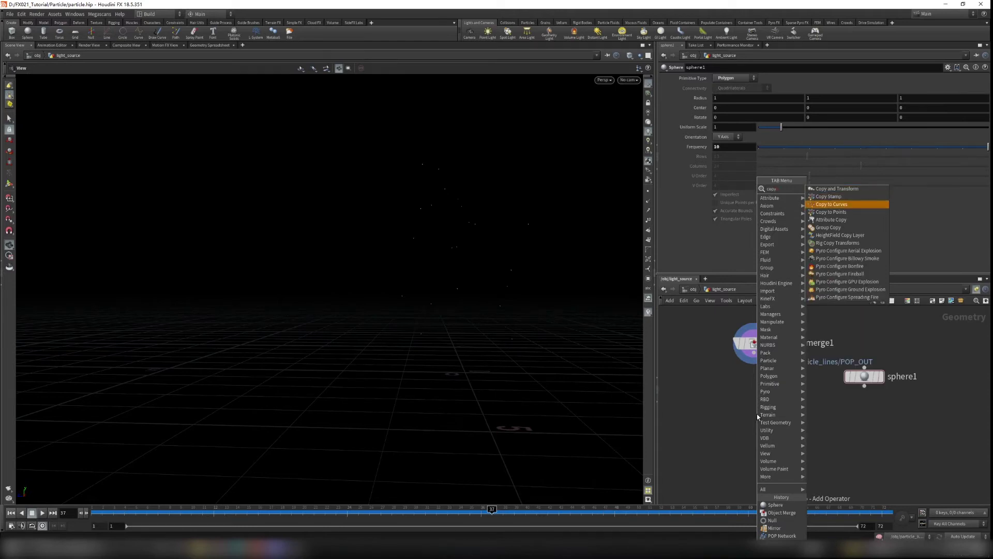
{"action": "key", "text": "Return"}
{"action": "left_click", "coordinate": [782, 438]}
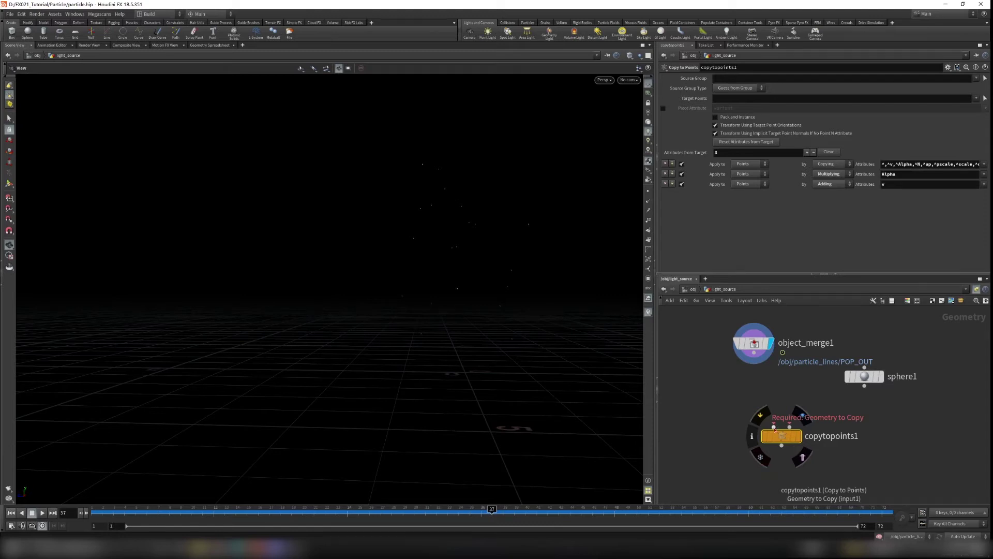
- Connect sphere1 as the geometry to copy and object_merge1 as the target points of copytopoints1, and display the result
{"action": "left_click_drag", "start_coordinate": [865, 378], "coordinate": [774, 426]}
{"action": "left_click_drag", "start_coordinate": [761, 350], "coordinate": [827, 358]}
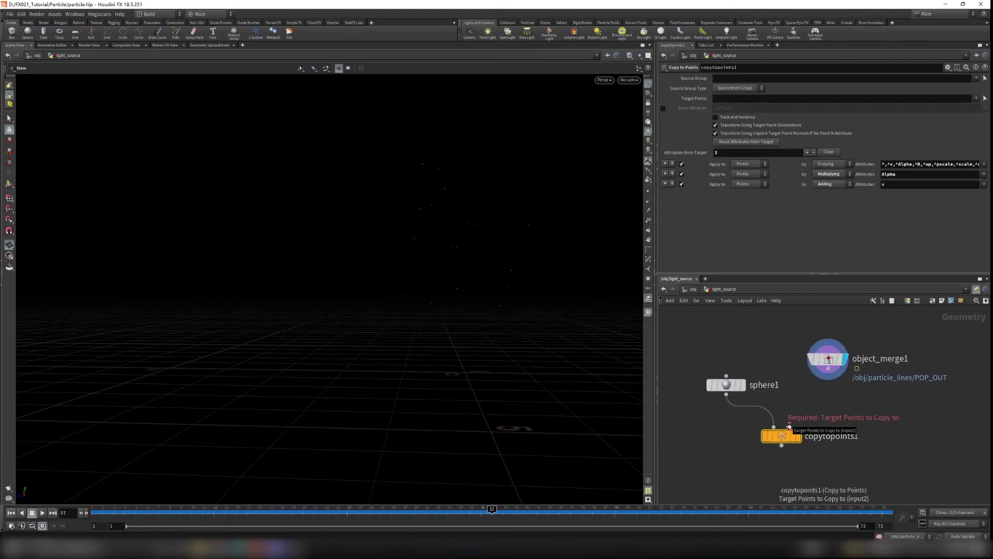
{"action": "left_click_drag", "start_coordinate": [789, 427], "coordinate": [828, 369]}
{"action": "middle_click_drag", "start_coordinate": [852, 459], "coordinate": [882, 494]}
{"action": "left_click", "coordinate": [832, 344]}
- Insert a Transform node between sphere1 and copytopoints1
{"action": "key", "text": "Tab"}
{"action": "type", "text": "tr"}
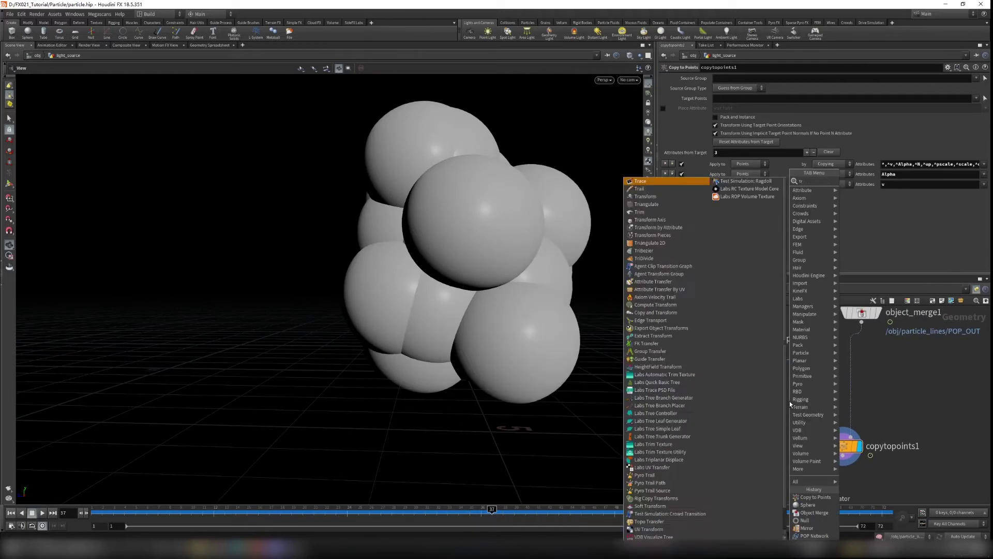
{"action": "key", "text": "Return"}
{"action": "left_click", "coordinate": [790, 402]}
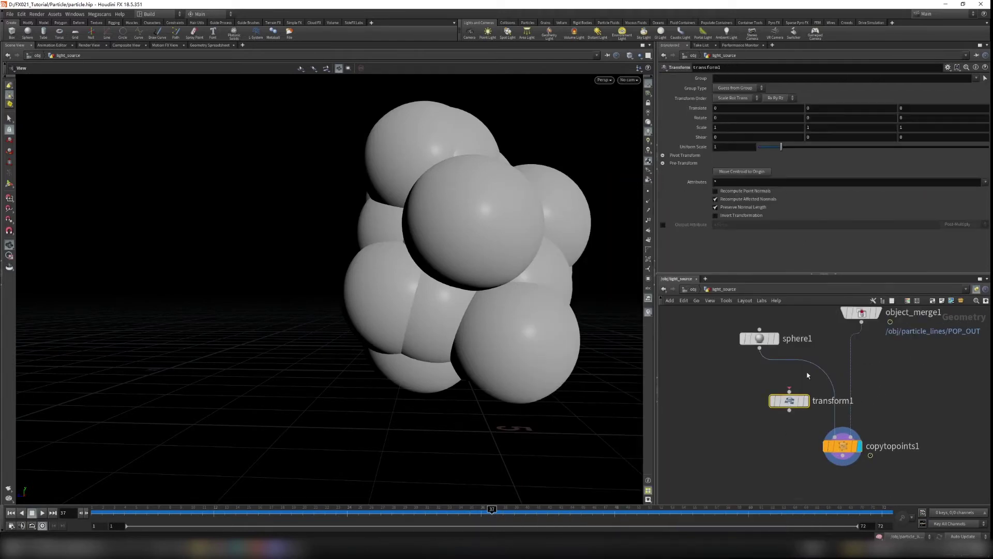
{"action": "left_click", "coordinate": [789, 410]}
{"action": "left_click", "coordinate": [776, 459]}
{"action": "left_click_drag", "start_coordinate": [790, 401], "coordinate": [765, 392]}
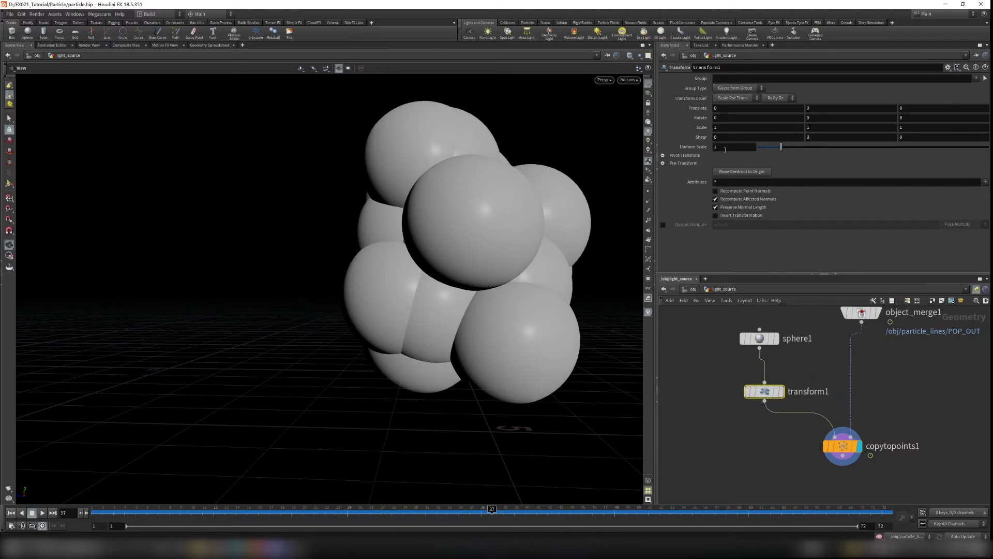
- Set transform1's Uniform Scale to 0.03
{"action": "type", "text": "0.01"}
{"action": "key", "text": "Return"}
{"action": "left_click", "coordinate": [739, 147]}
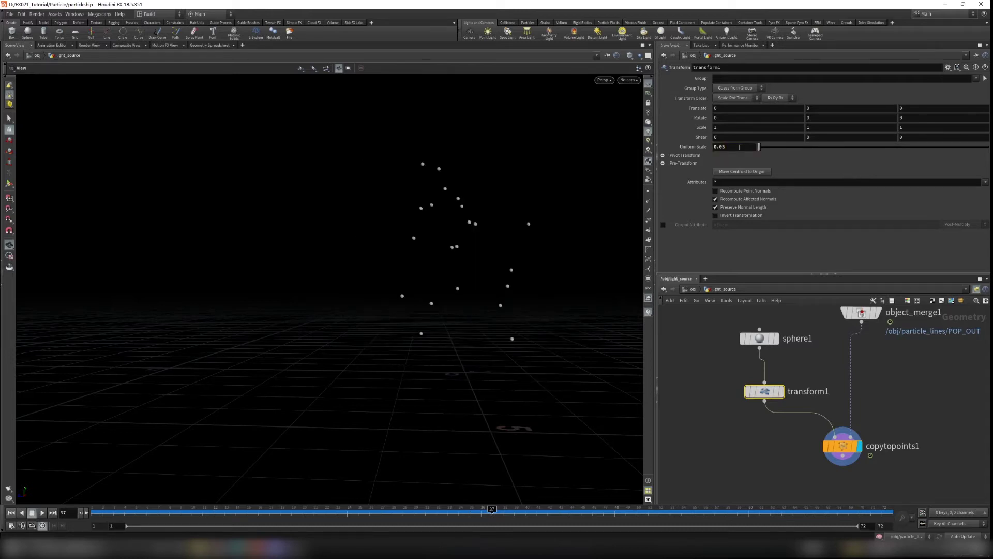
{"action": "left_click", "coordinate": [741, 476]}
- Add a Null below copytopoints1, name it OUT, and set its display flag
{"action": "middle_click_drag", "start_coordinate": [794, 455], "coordinate": [775, 408]}
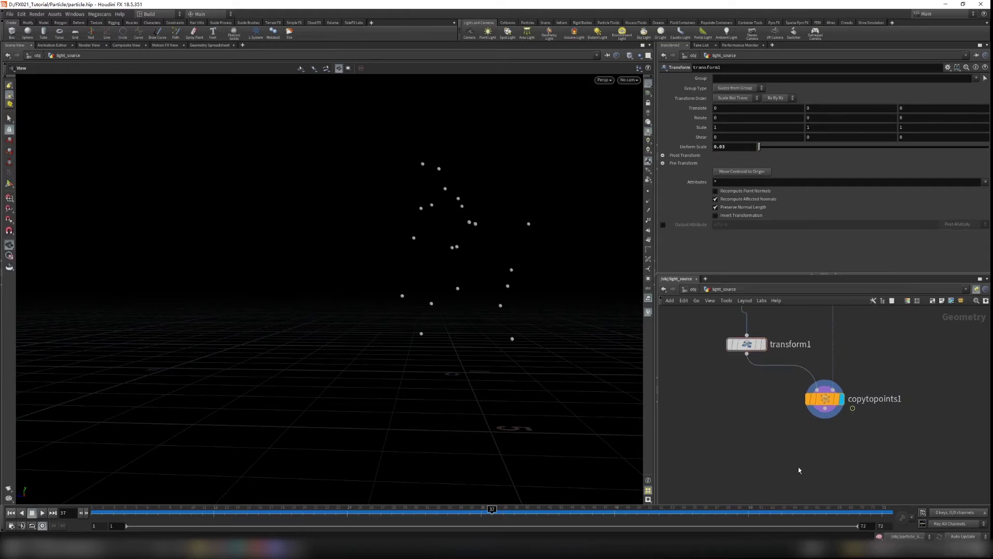
{"action": "key", "text": "Tab"}
{"action": "type", "text": "nu"}
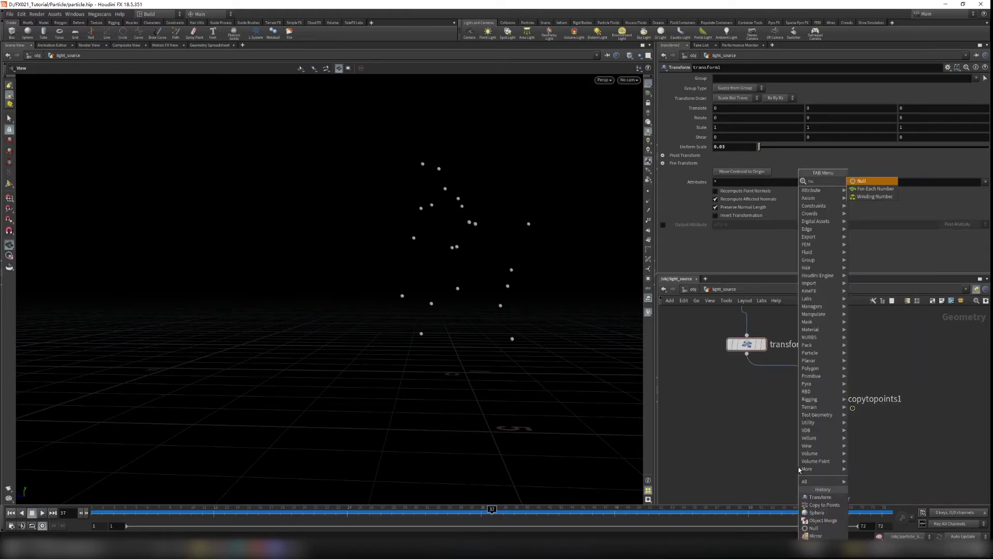
{"action": "key", "text": "Return"}
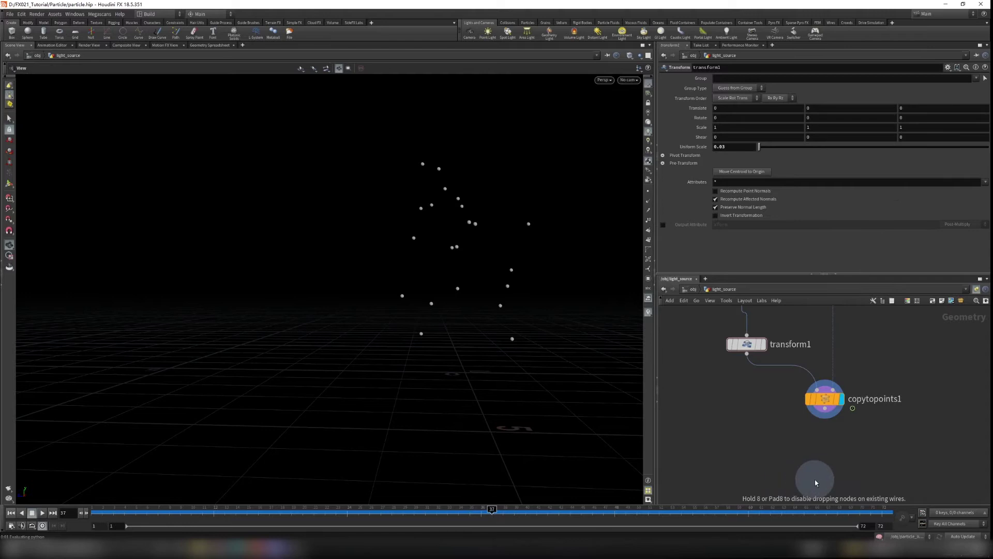
{"action": "left_click", "coordinate": [820, 474]}
{"action": "left_click", "coordinate": [861, 475]}
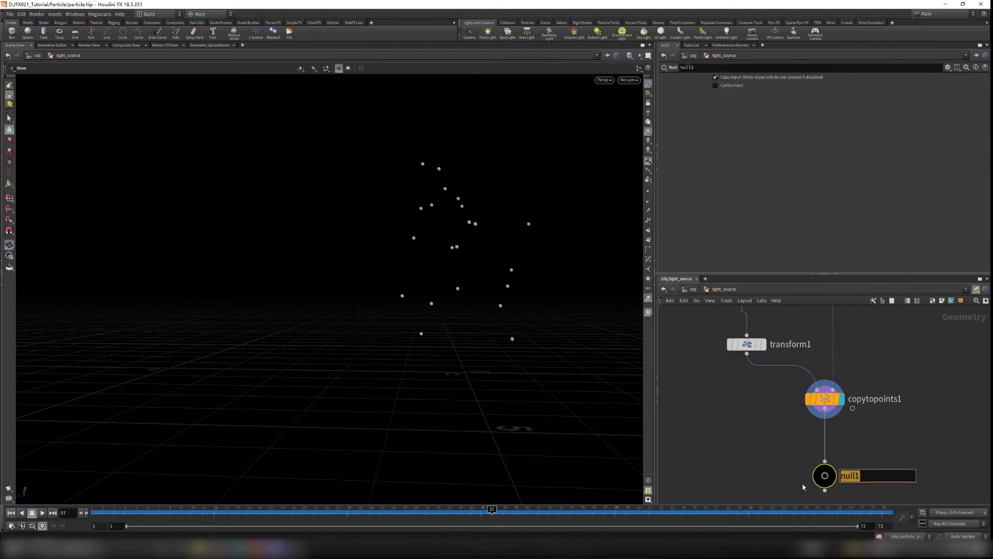
{"action": "key", "text": "Return"}
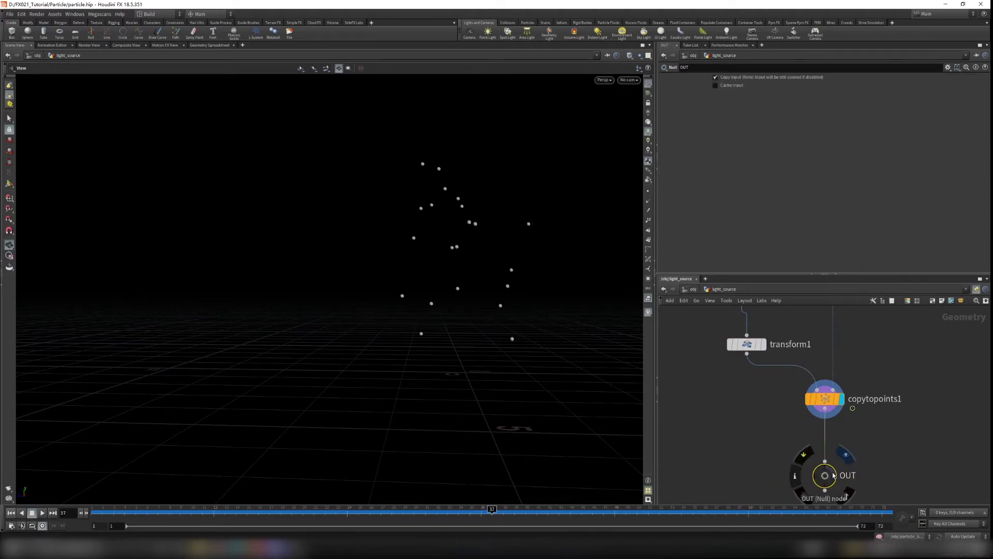
{"action": "left_click", "coordinate": [832, 470]}
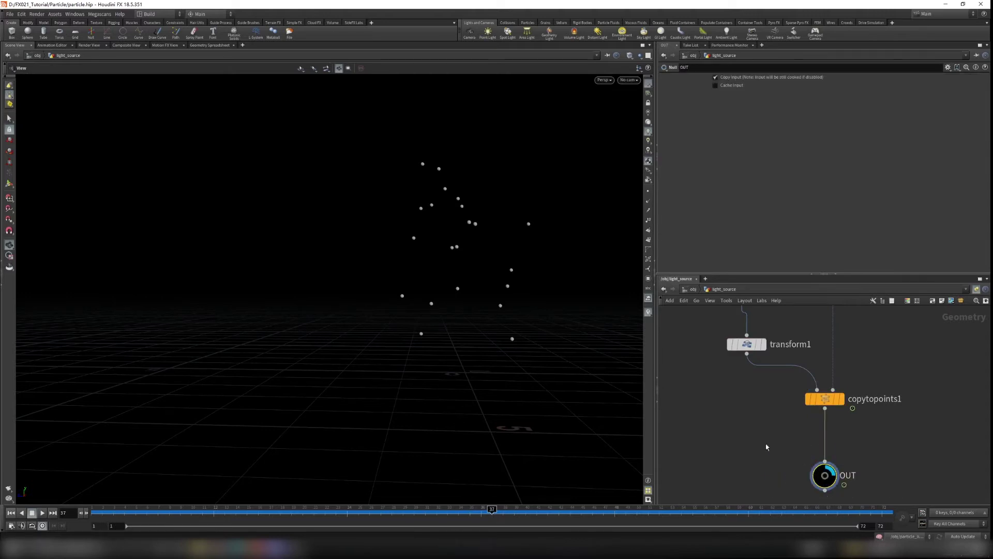
- Return to object level and look through cam1 in the viewport
{"action": "left_click", "coordinate": [693, 289]}
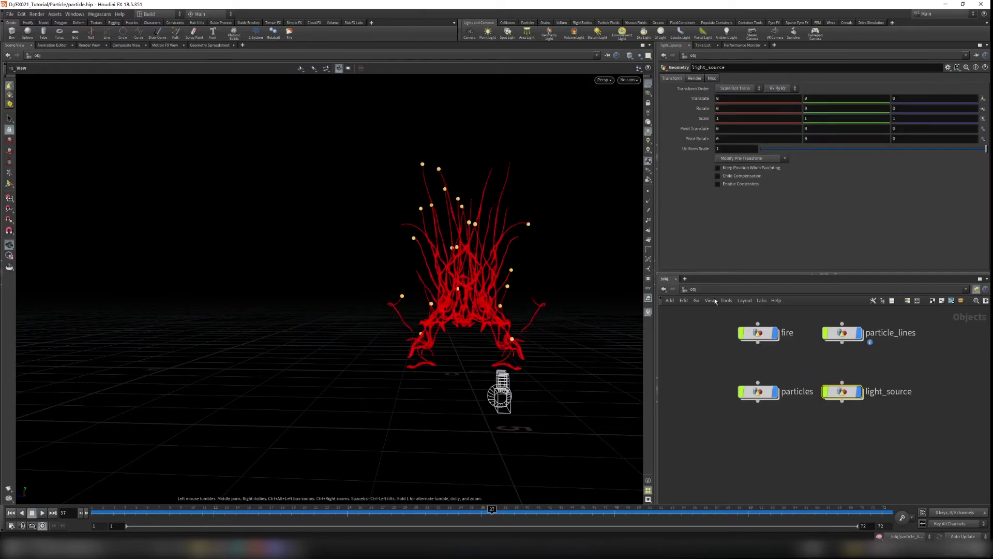
{"action": "left_click_drag", "start_coordinate": [461, 282], "coordinate": [464, 273]}
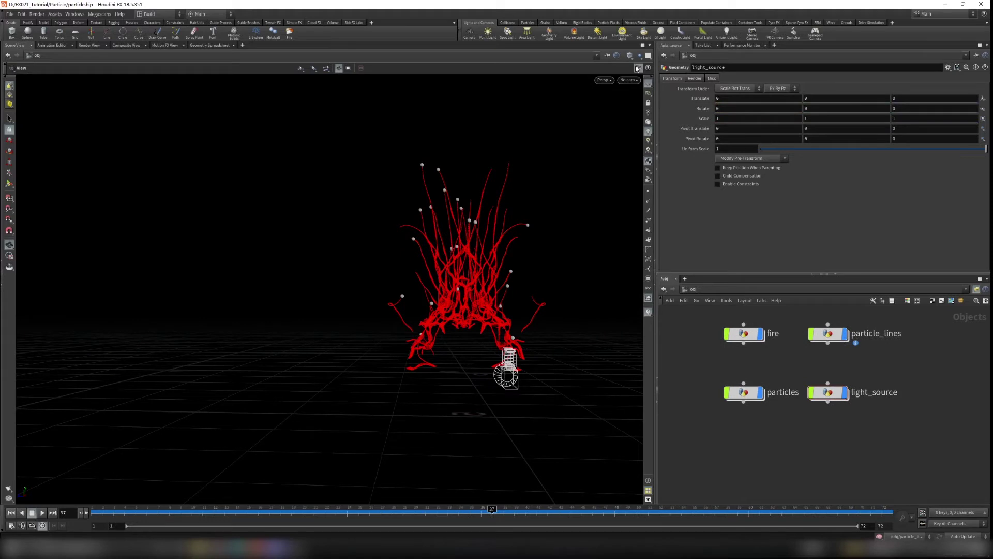
{"action": "left_click", "coordinate": [626, 81]}
{"action": "left_click", "coordinate": [632, 117]}
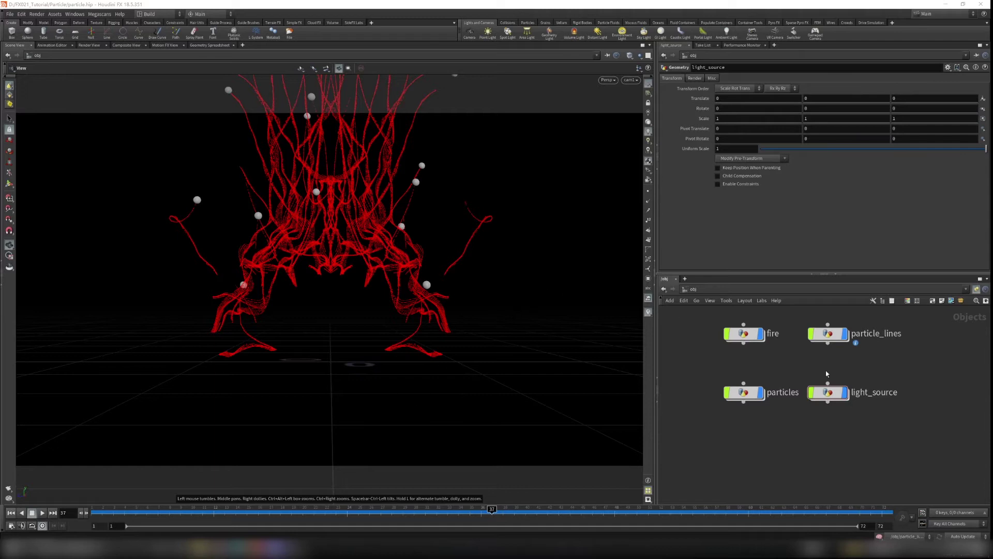
{"action": "middle_click_drag", "start_coordinate": [782, 364], "coordinate": [788, 382]}
{"action": "middle_click_drag", "start_coordinate": [732, 325], "coordinate": [731, 334]}
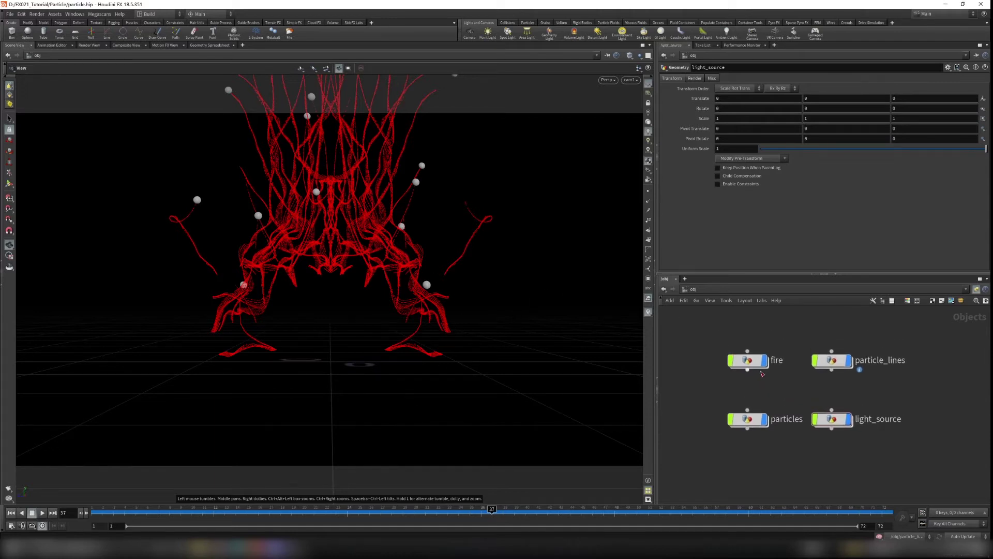
- Turn off the display of the fire object
{"action": "left_click_drag", "start_coordinate": [682, 324], "coordinate": [705, 336]}
{"action": "left_click", "coordinate": [765, 363]}
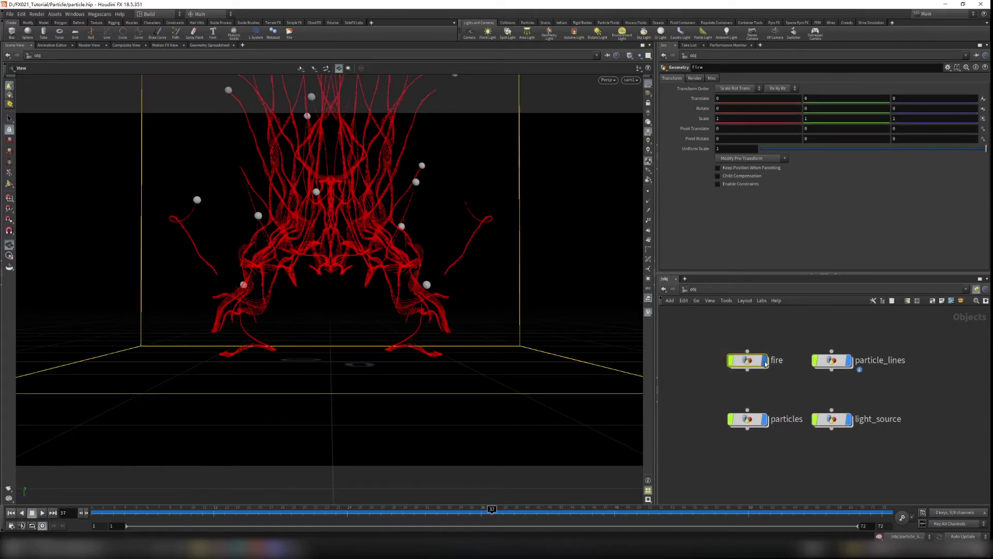
{"action": "left_click", "coordinate": [765, 361]}
{"action": "left_click", "coordinate": [803, 388]}
- Highlight the particle_lines, particles and light_source objects in turn to identify their geometry in the viewport
{"action": "left_click_drag", "start_coordinate": [788, 322], "coordinate": [891, 386]}
{"action": "left_click_drag", "start_coordinate": [696, 396], "coordinate": [780, 453]}
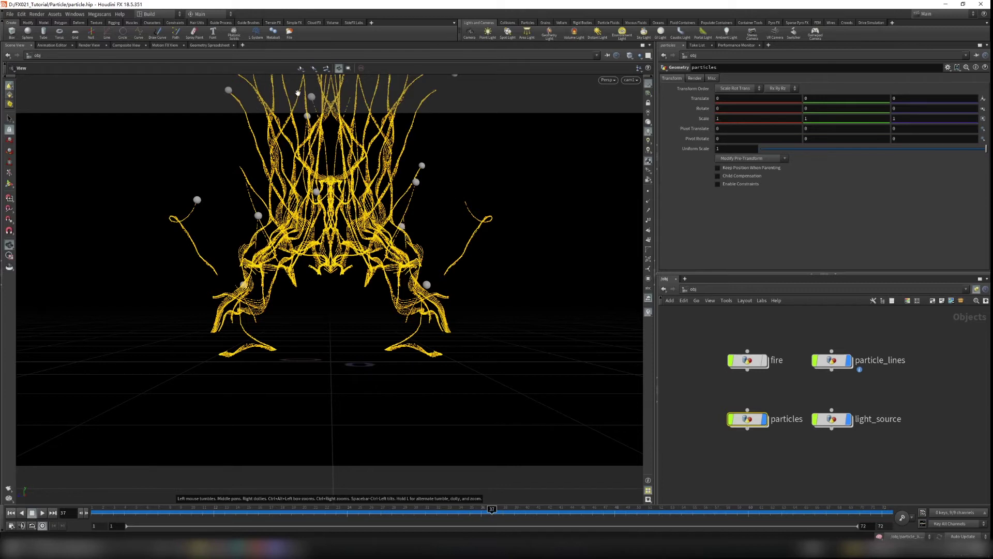
{"action": "left_click_drag", "start_coordinate": [918, 456], "coordinate": [805, 398]}
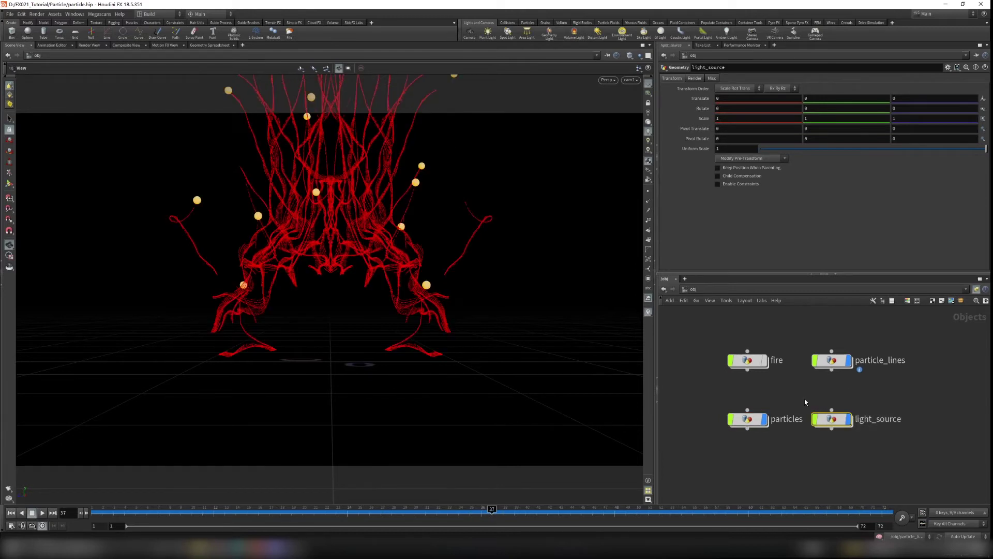
- Play the simulation through cam1, stop it, and examine how the light spheres sit on the mirrored lines
{"action": "middle_click_drag", "start_coordinate": [801, 462], "coordinate": [820, 407]}
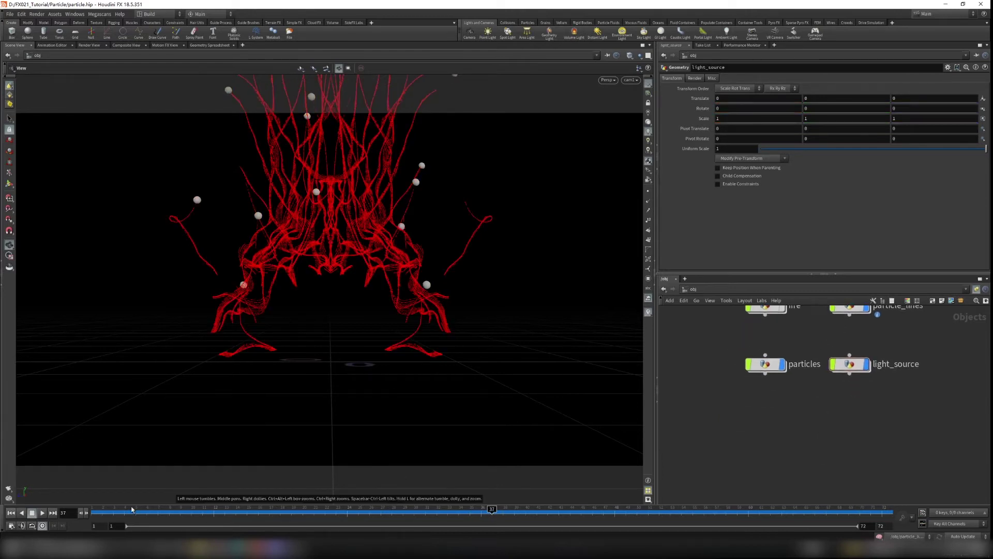
{"action": "left_click", "coordinate": [42, 513]}
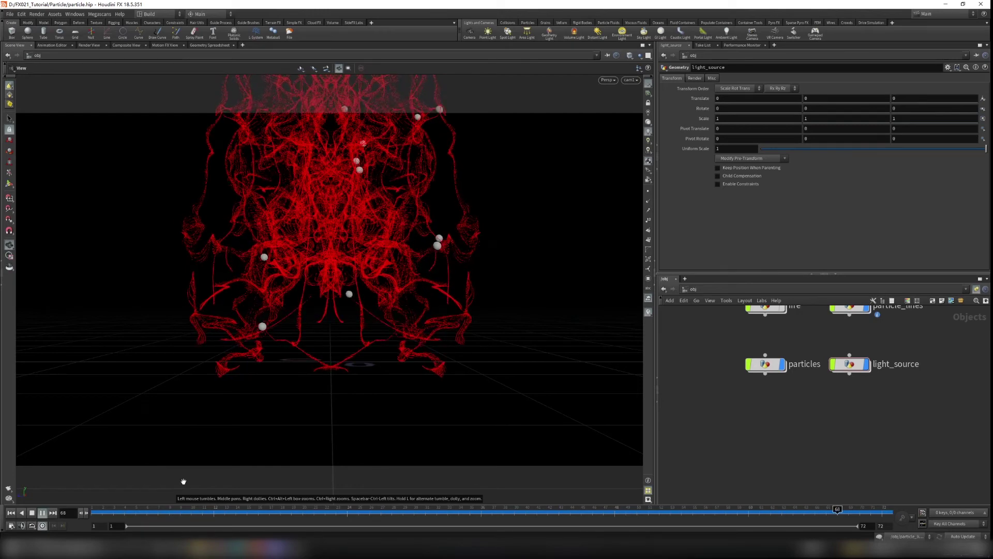
{"action": "left_click", "coordinate": [42, 513]}
{"action": "middle_click_drag", "start_coordinate": [288, 286], "coordinate": [282, 354]}
{"action": "left_click_drag", "start_coordinate": [281, 353], "coordinate": [304, 349]}
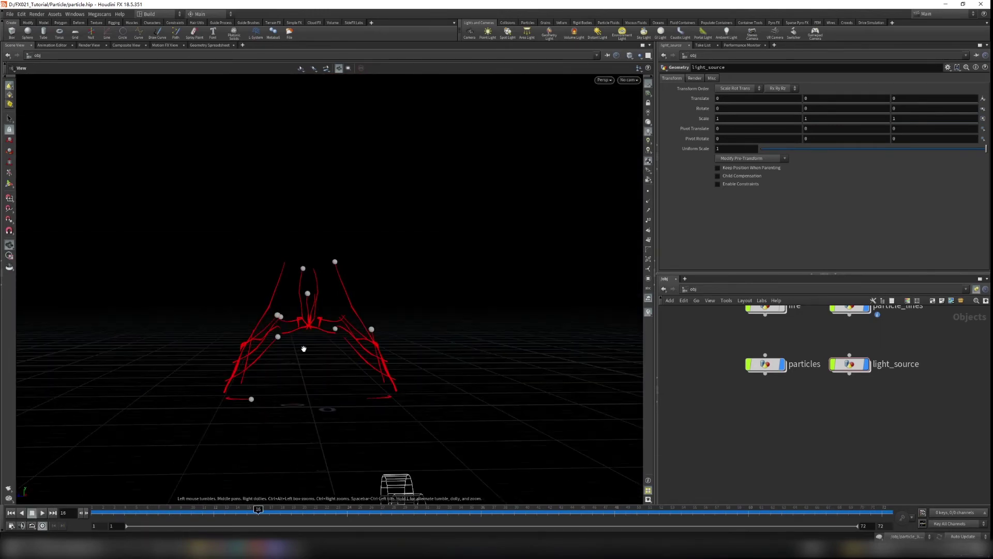
{"action": "right_click_drag", "start_coordinate": [304, 349], "coordinate": [434, 335]}
{"action": "middle_click_drag", "start_coordinate": [787, 412], "coordinate": [784, 454]}
{"action": "middle_click_drag", "start_coordinate": [875, 383], "coordinate": [856, 374]}
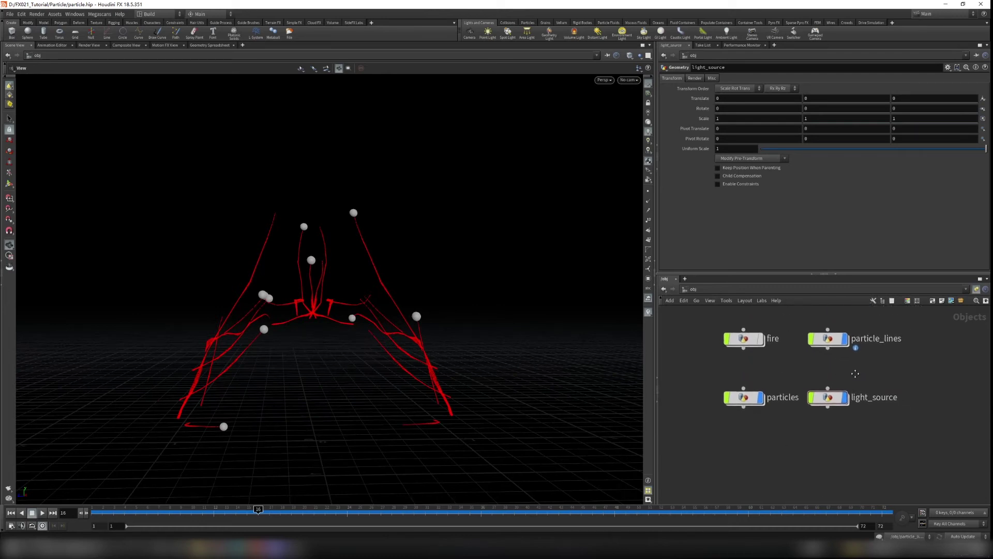
- Insert a Mirror node between copytopoints1 and OUT inside light_source
{"action": "double_click", "coordinate": [826, 398]}
{"action": "scroll", "coordinate": [876, 441], "scroll_direction": "down", "scroll_amount": 2}
{"action": "middle_click_drag", "start_coordinate": [833, 433], "coordinate": [865, 398]}
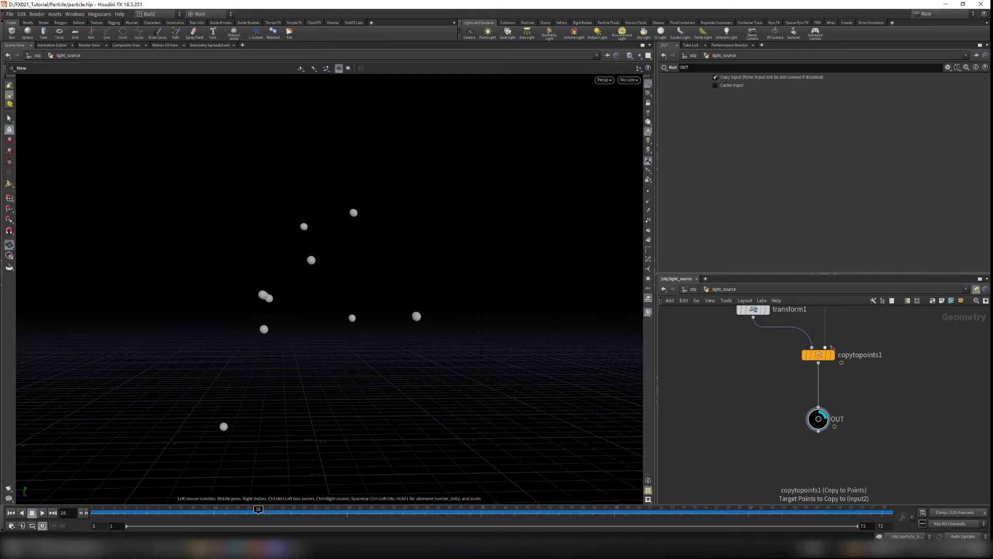
{"action": "key", "text": "Tab"}
{"action": "type", "text": "mer"}
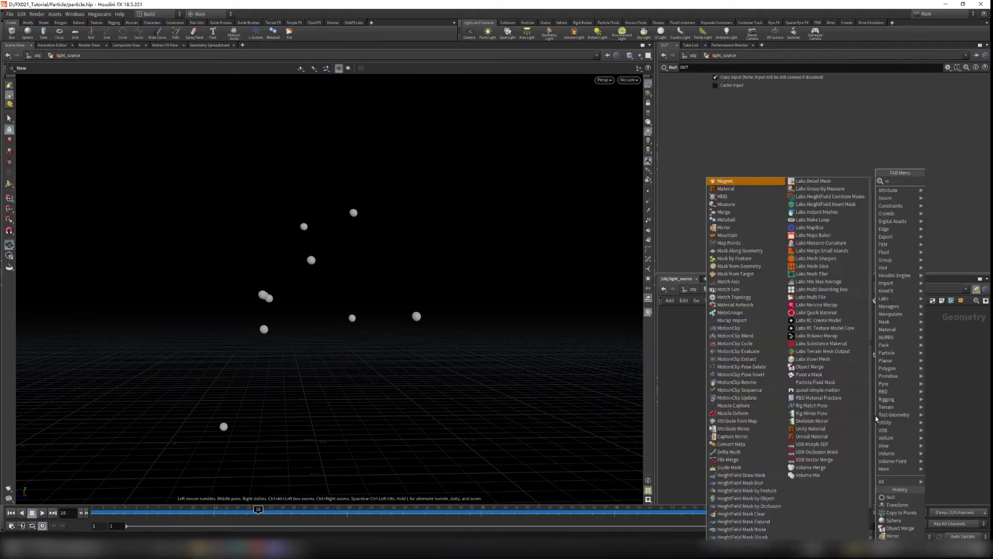
{"action": "key", "text": "Return"}
{"action": "left_click", "coordinate": [875, 415]}
{"action": "left_click_drag", "start_coordinate": [867, 419], "coordinate": [824, 396]}
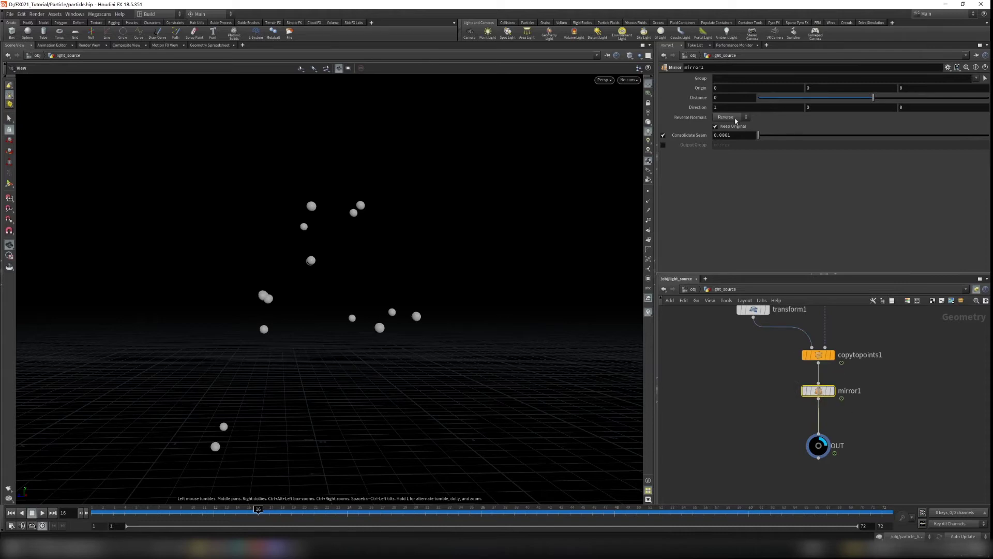
- Set mirror1's Direction to 0, 0, 1 so the spheres are mirrored along Z
{"action": "type", "text": "0"}
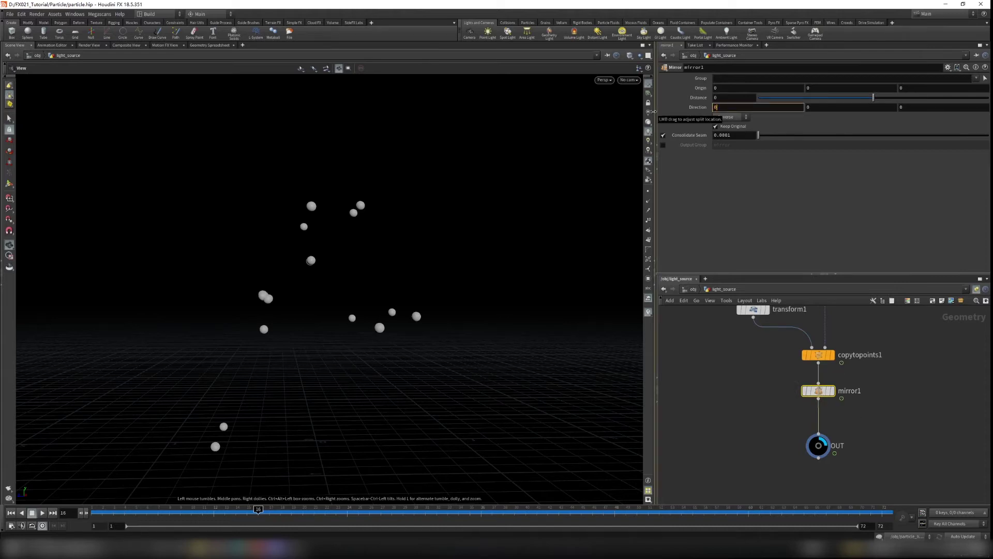
{"action": "double_click", "coordinate": [909, 107]}
{"action": "type", "text": "1"}
{"action": "left_click", "coordinate": [913, 439]}
{"action": "right_click_drag", "start_coordinate": [348, 341], "coordinate": [371, 338]}
{"action": "left_click_drag", "start_coordinate": [371, 338], "coordinate": [349, 336]}
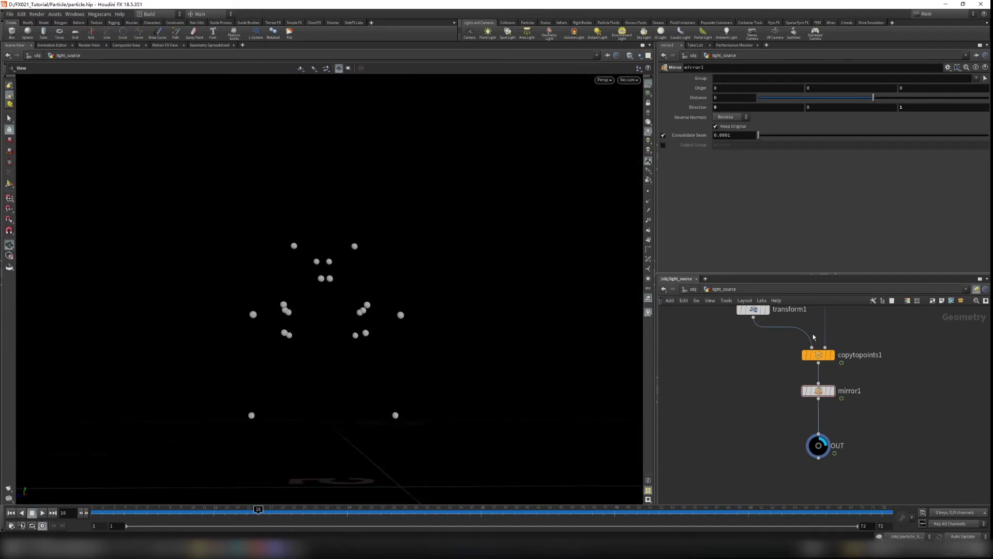
- Return to object level, look through cam1, and play the animation from the first frame
{"action": "left_click", "coordinate": [695, 291]}
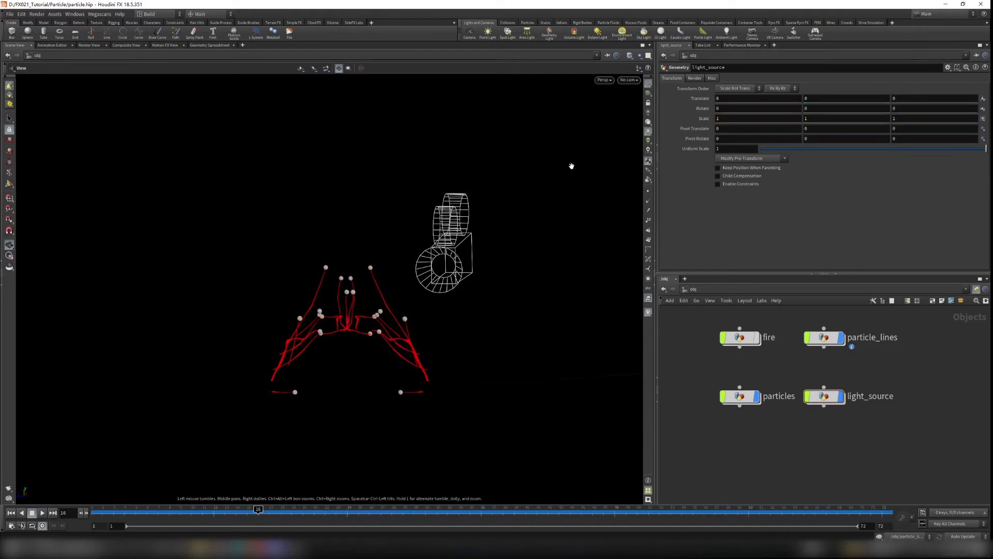
{"action": "left_click", "coordinate": [629, 82]}
{"action": "left_click", "coordinate": [633, 113]}
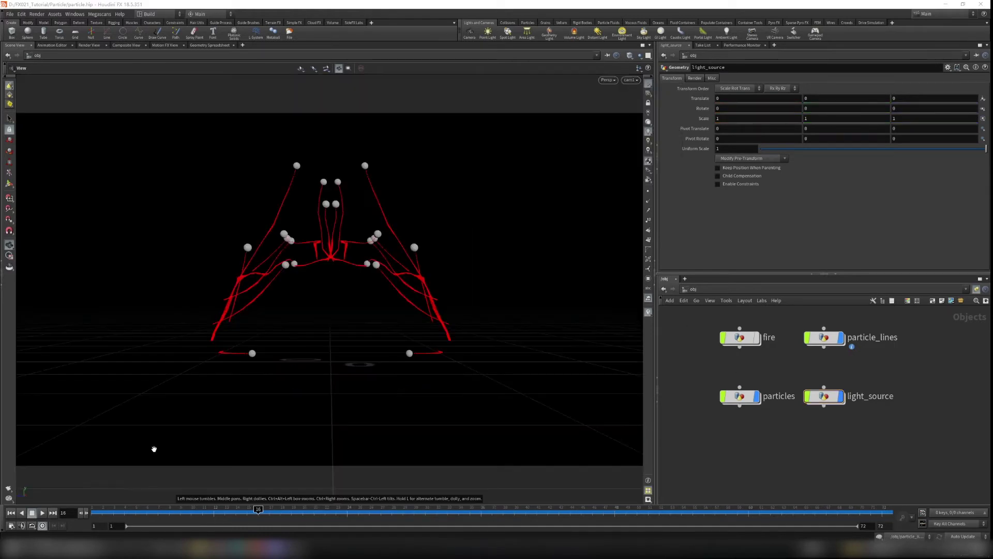
{"action": "left_click", "coordinate": [11, 513]}
{"action": "left_click", "coordinate": [43, 513]}
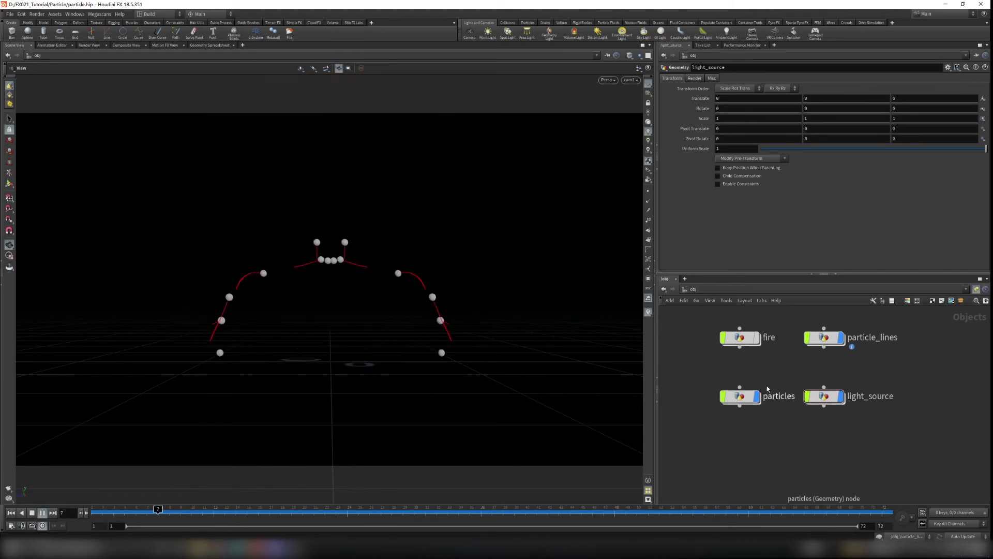
- Reduce transform1's Uniform Scale inside light_source to 0.02
{"action": "double_click", "coordinate": [833, 399]}
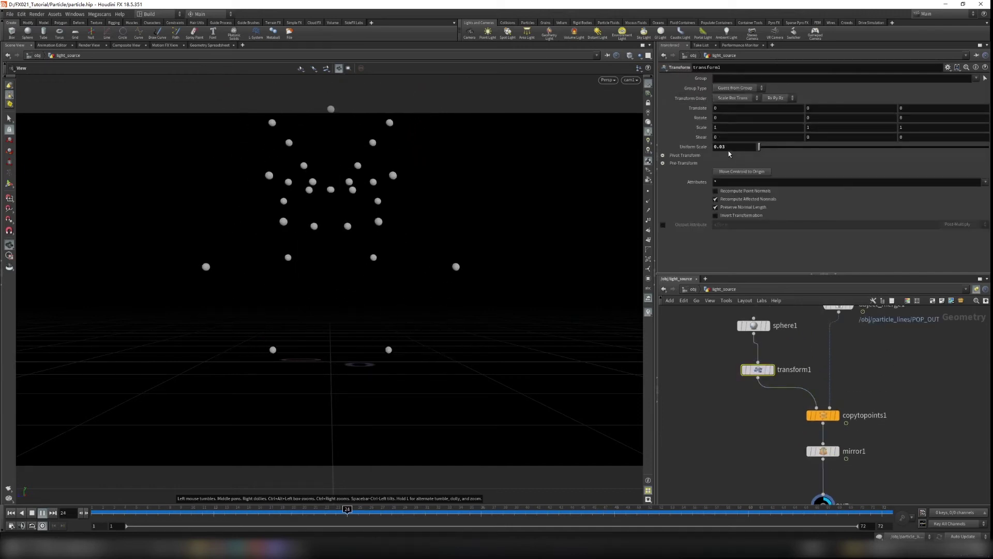
{"action": "left_click", "coordinate": [727, 146]}
{"action": "key", "text": "BackSpace"}
{"action": "type", "text": "2"}
{"action": "key", "text": "Return"}
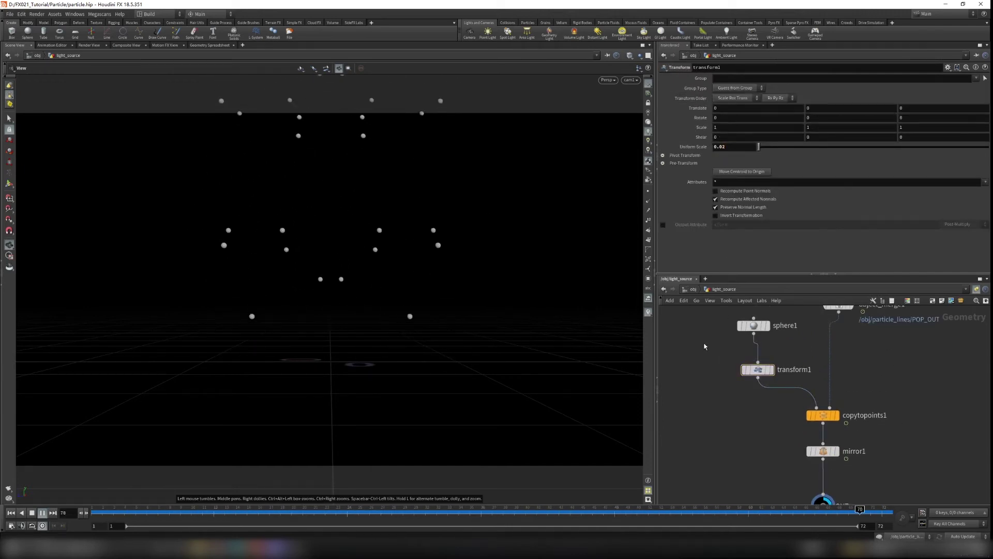
- Set transform1's Uniform Scale to 0.015 and return to object level to see the smaller spheres with the particles
{"action": "key", "text": "BackSpace"}
{"action": "type", "text": "15"}
{"action": "key", "text": "Return"}
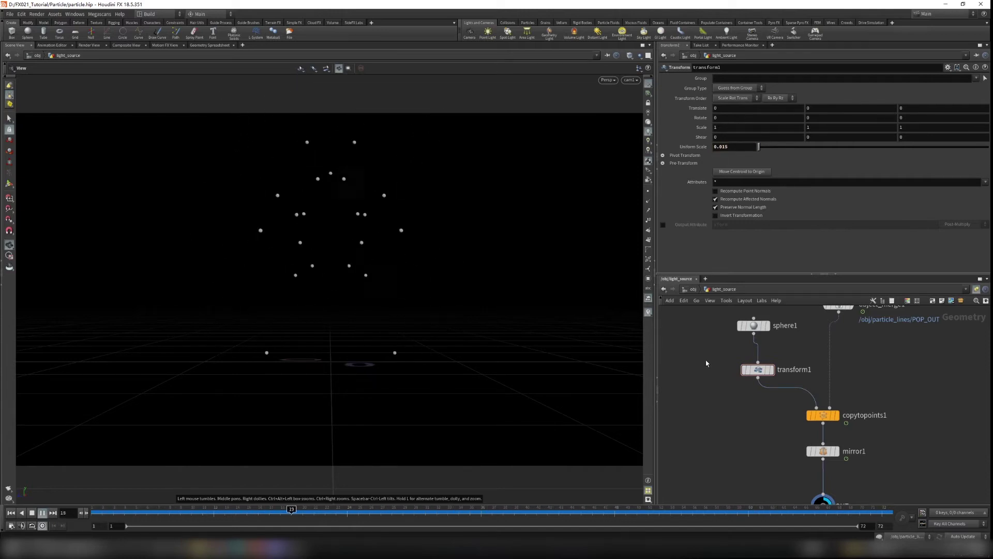
{"action": "left_click", "coordinate": [692, 289]}
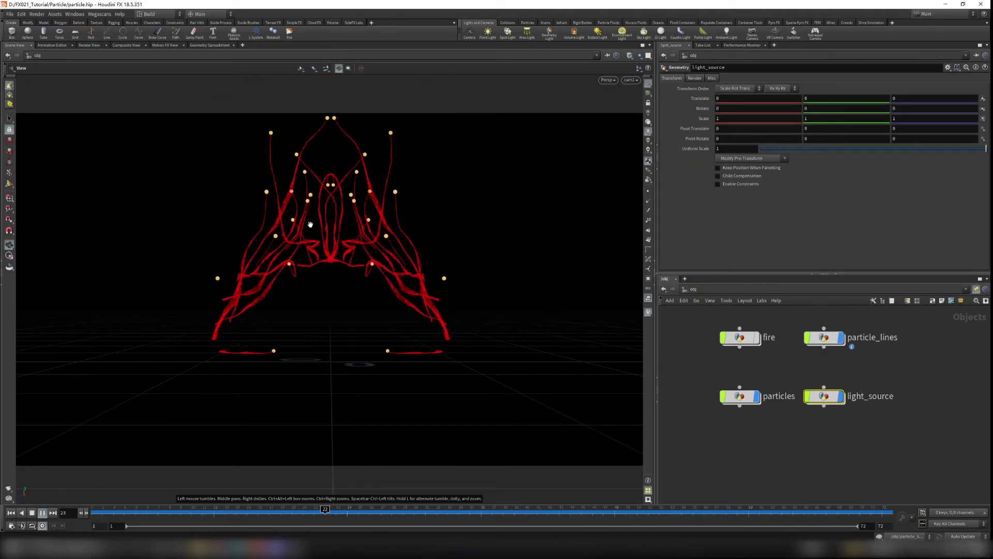
- Stop the playback and display the output of mirror1 inside particle_lines
{"action": "left_click", "coordinate": [35, 514]}
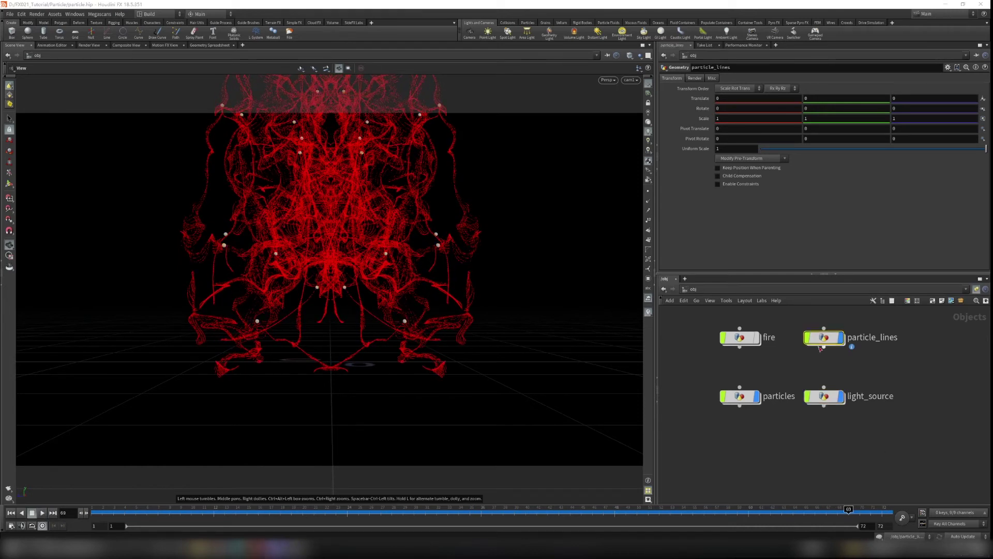
{"action": "double_click", "coordinate": [819, 346]}
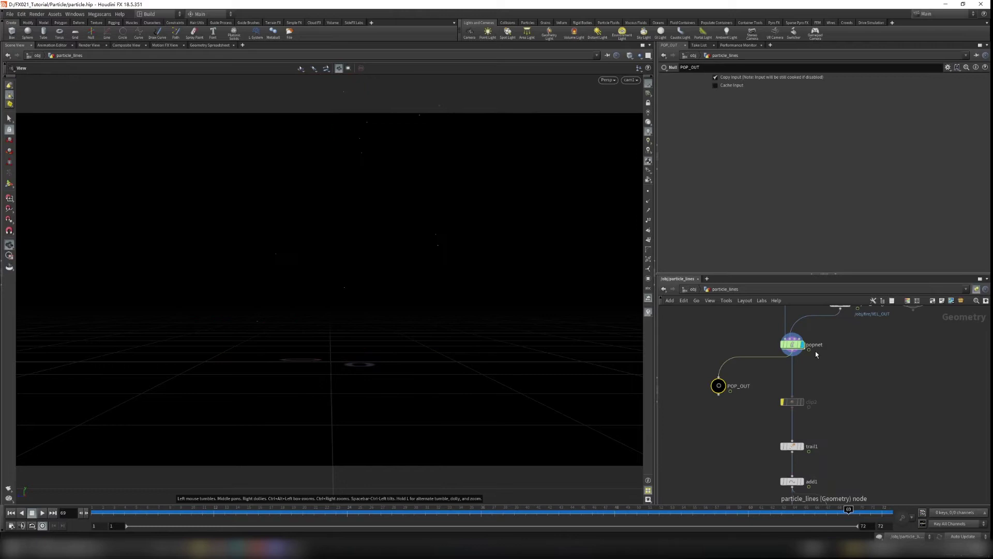
{"action": "middle_click_drag", "start_coordinate": [862, 435], "coordinate": [869, 334]}
{"action": "scroll", "coordinate": [822, 467], "scroll_direction": "up", "scroll_amount": 2}
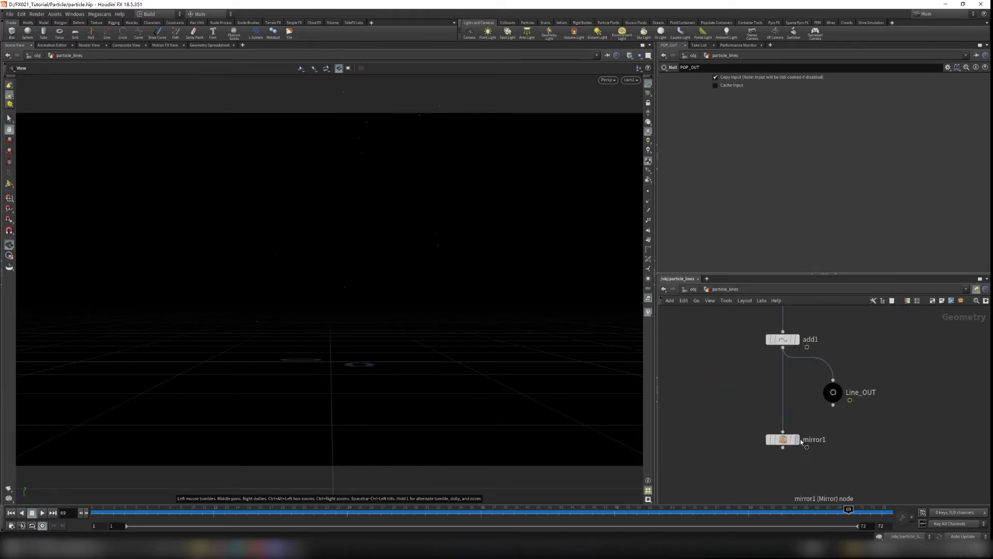
{"action": "left_click", "coordinate": [798, 441]}
- Examine the mirrored trail lines from several angles, open mirror1's node info and dismiss the Houdini Console
{"action": "scroll", "coordinate": [326, 292], "scroll_direction": "up", "scroll_amount": 6}
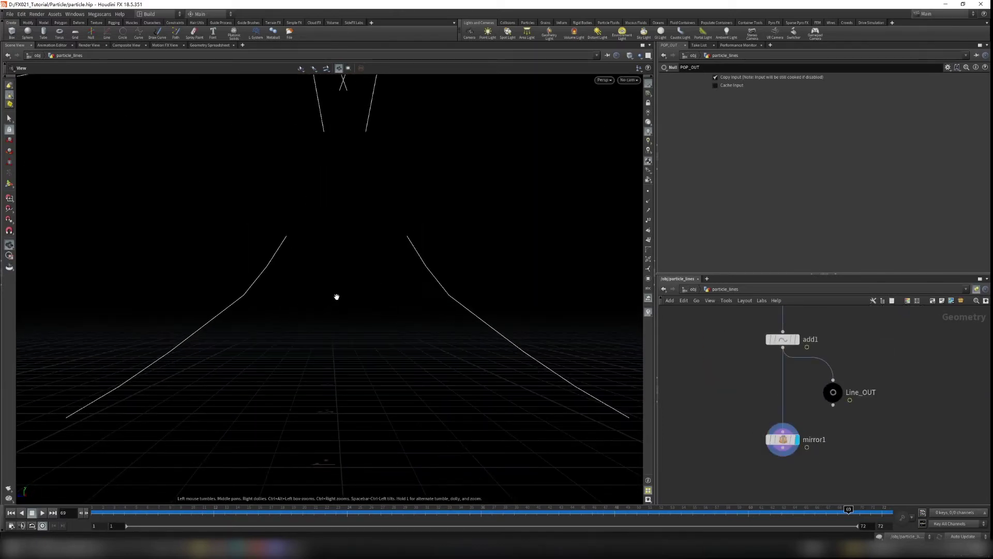
{"action": "left_click_drag", "start_coordinate": [337, 297], "coordinate": [405, 282]}
{"action": "middle_click_drag", "start_coordinate": [278, 260], "coordinate": [321, 275]}
{"action": "right_click_drag", "start_coordinate": [322, 275], "coordinate": [351, 308]}
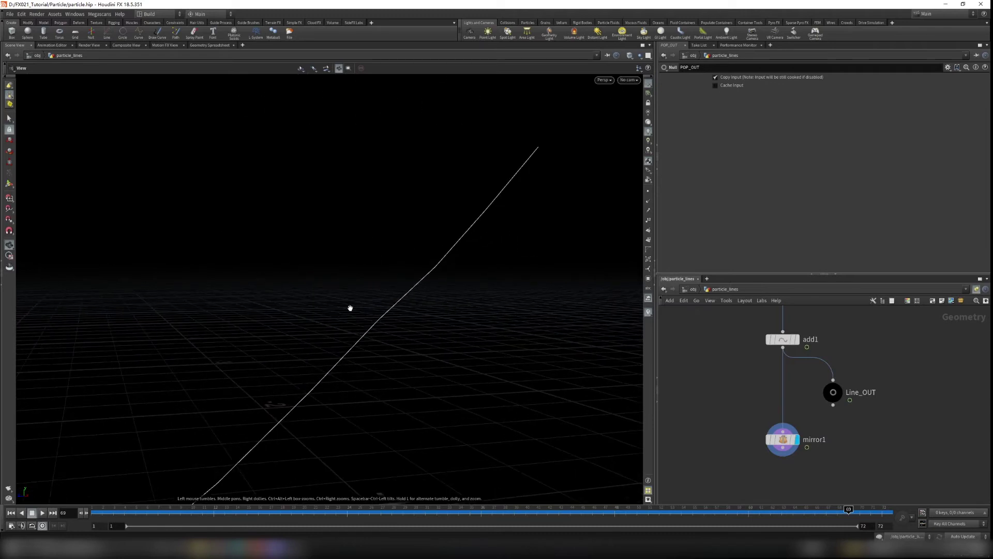
{"action": "left_click_drag", "start_coordinate": [350, 308], "coordinate": [401, 308]}
{"action": "middle_click_drag", "start_coordinate": [402, 308], "coordinate": [432, 306]}
{"action": "left_click_drag", "start_coordinate": [432, 308], "coordinate": [455, 243]}
{"action": "scroll", "coordinate": [462, 239], "scroll_direction": "down", "scroll_amount": 3}
{"action": "middle_click", "coordinate": [783, 438]}
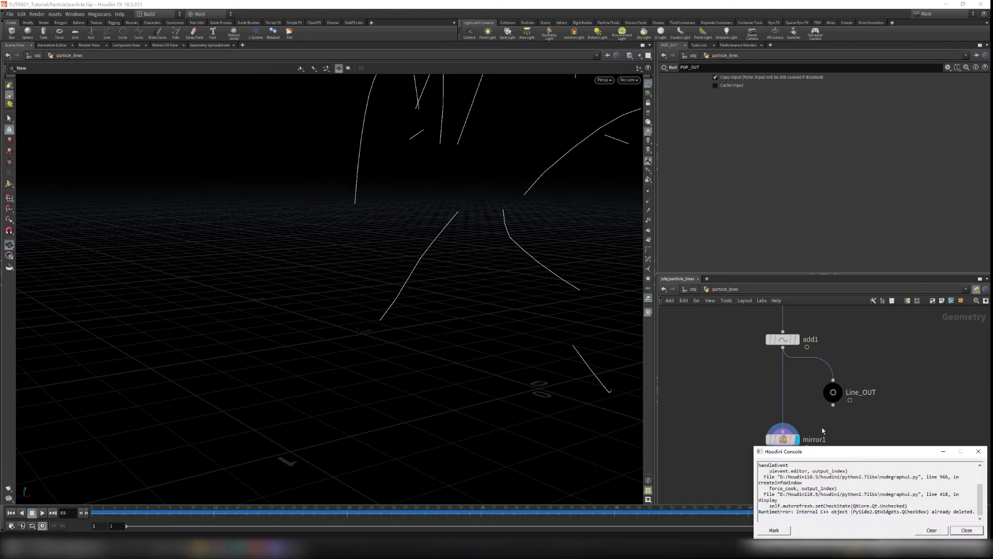
{"action": "left_click", "coordinate": [980, 453]}
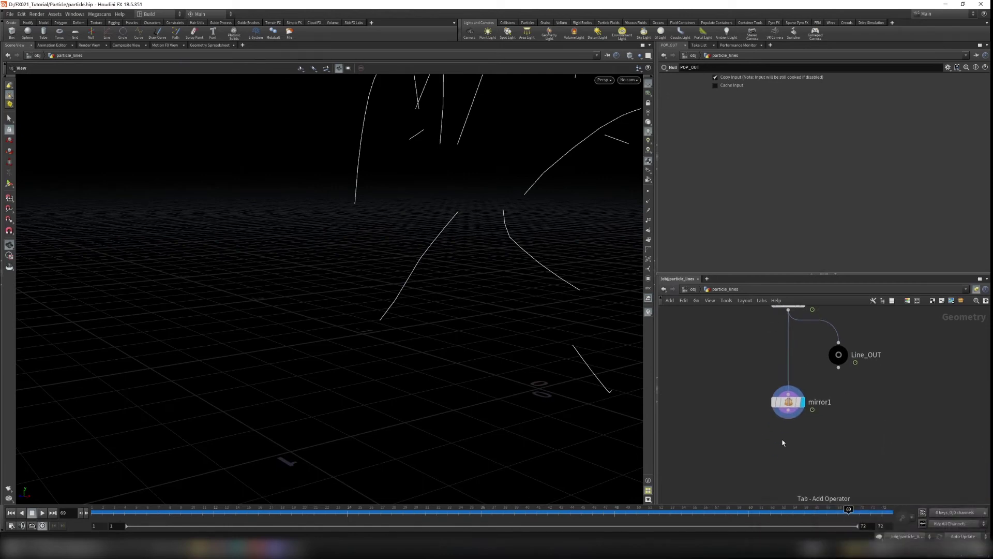
- Add a PolyWire node fed by mirror1 in particle_lines and display its output
{"action": "key", "text": "Tab"}
{"action": "type", "text": "polywire"}
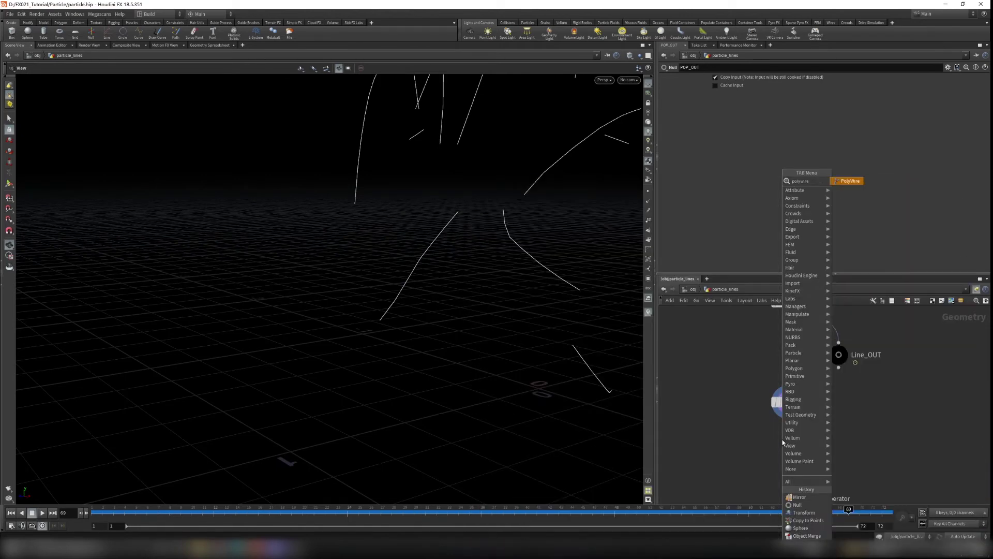
{"action": "key", "text": "Return"}
{"action": "left_click", "coordinate": [785, 460]}
{"action": "left_click_drag", "start_coordinate": [785, 462], "coordinate": [789, 469]}
{"action": "left_click_drag", "start_coordinate": [789, 410], "coordinate": [789, 458]}
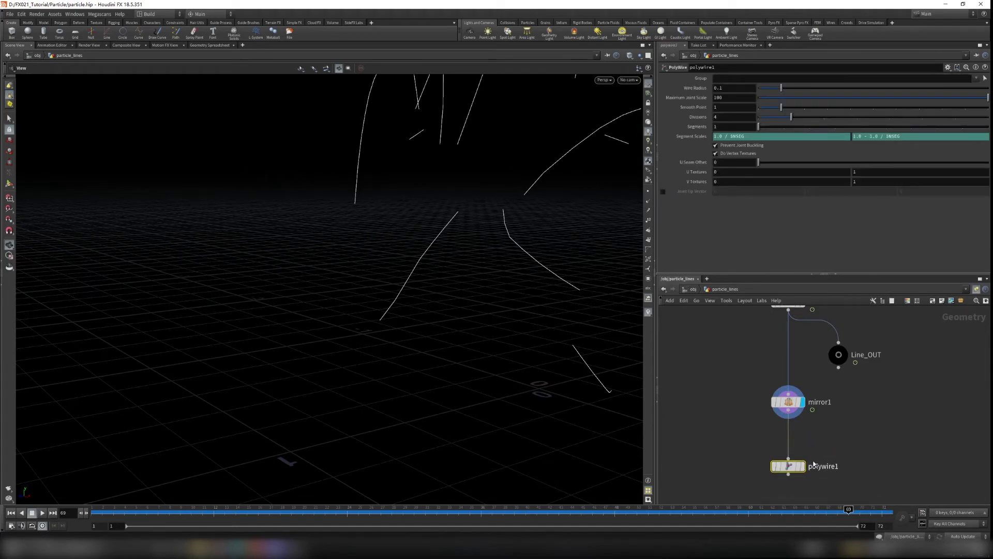
{"action": "left_click", "coordinate": [802, 466]}
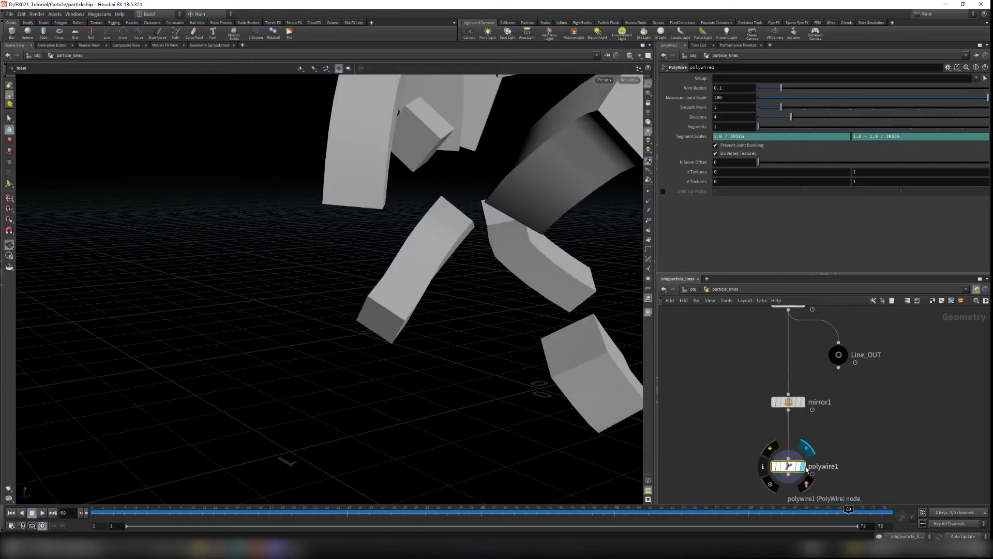
- Raise polywire1's Divisions to 8 to round the tubes, and check their cross-sections from above
{"action": "scroll", "coordinate": [459, 306], "scroll_direction": "down", "scroll_amount": 3}
{"action": "left_click_drag", "start_coordinate": [465, 248], "coordinate": [445, 291]}
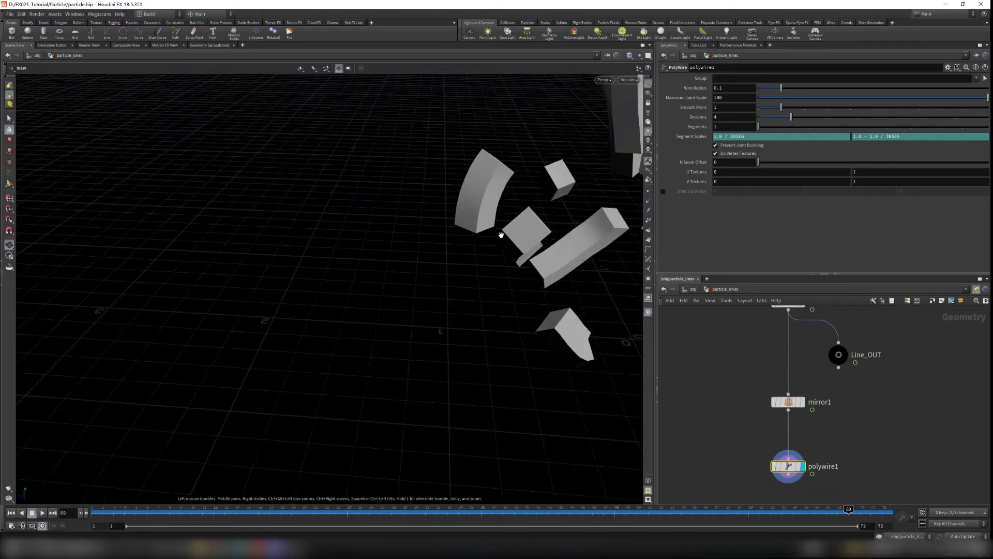
{"action": "middle_click_drag", "start_coordinate": [500, 235], "coordinate": [381, 316]}
{"action": "scroll", "coordinate": [381, 315], "scroll_direction": "down", "scroll_amount": 2}
{"action": "left_click_drag", "start_coordinate": [454, 242], "coordinate": [461, 299]}
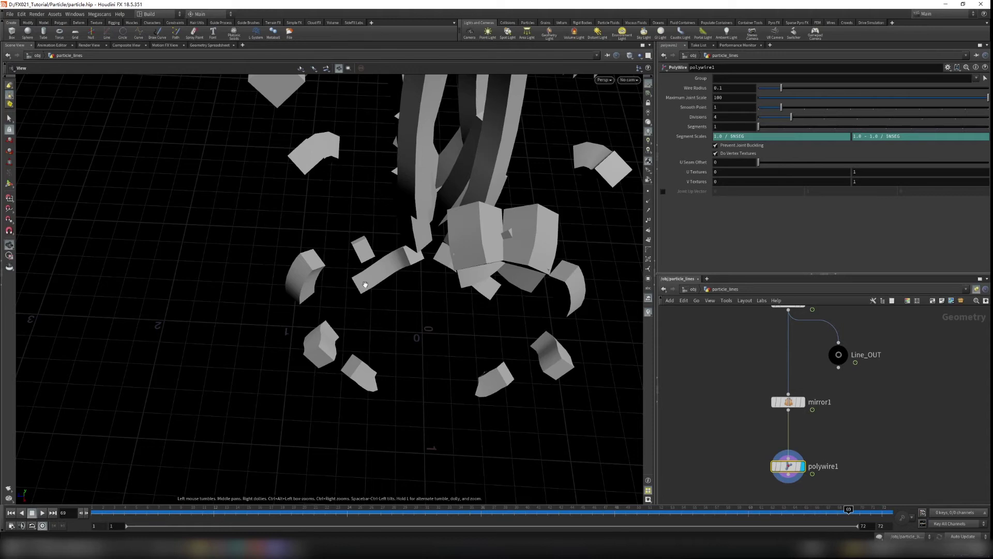
{"action": "left_click_drag", "start_coordinate": [365, 285], "coordinate": [353, 212]}
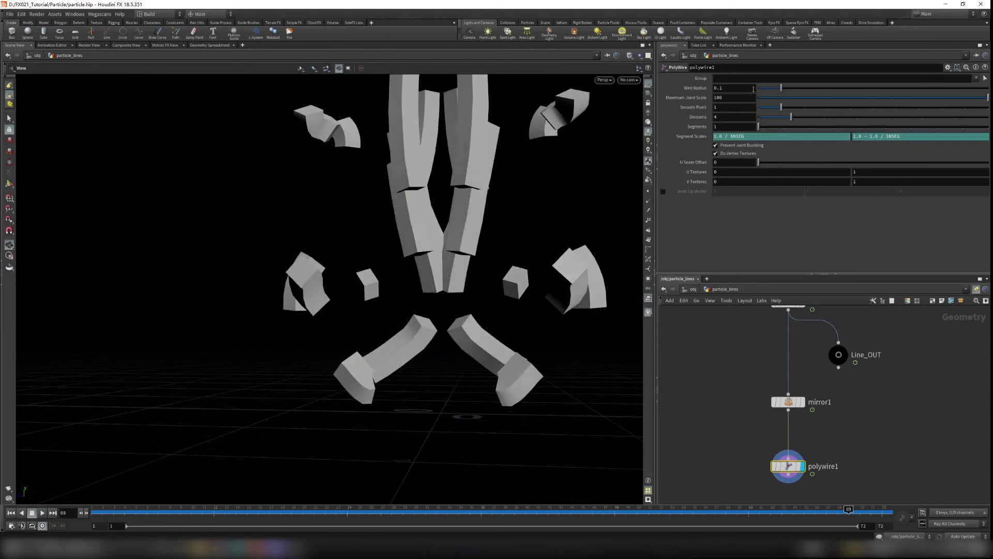
{"action": "left_click_drag", "start_coordinate": [794, 120], "coordinate": [913, 125]}
{"action": "middle_click_drag", "start_coordinate": [417, 172], "coordinate": [390, 230]}
{"action": "scroll", "coordinate": [446, 202], "scroll_direction": "down", "scroll_amount": 1}
{"action": "left_click_drag", "start_coordinate": [446, 202], "coordinate": [458, 282]}
{"action": "left_click_drag", "start_coordinate": [413, 132], "coordinate": [438, 257]}
{"action": "scroll", "coordinate": [430, 242], "scroll_direction": "up", "scroll_amount": 4}
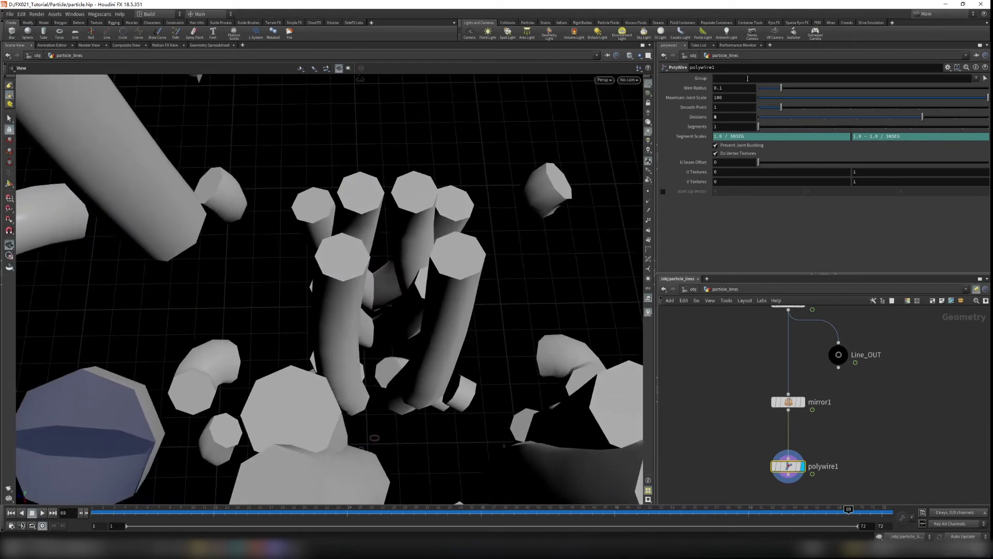
- Look through cam1 and reduce polywire1's Wire Radius to 0.004
{"action": "left_click_drag", "start_coordinate": [782, 89], "coordinate": [761, 91]}
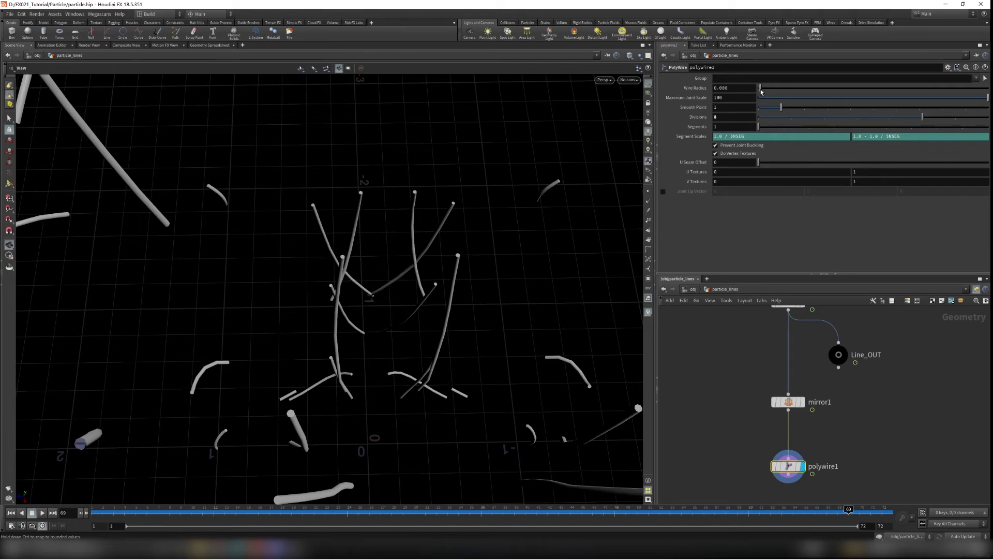
{"action": "left_click_drag", "start_coordinate": [334, 279], "coordinate": [362, 193]}
{"action": "right_click_drag", "start_coordinate": [413, 218], "coordinate": [311, 253]}
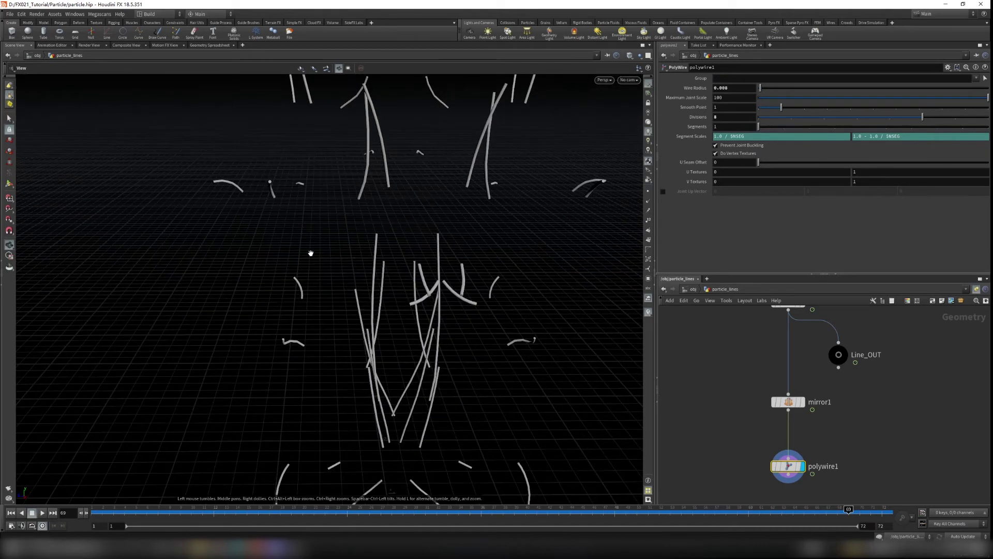
{"action": "left_click", "coordinate": [630, 79]}
{"action": "left_click", "coordinate": [634, 114]}
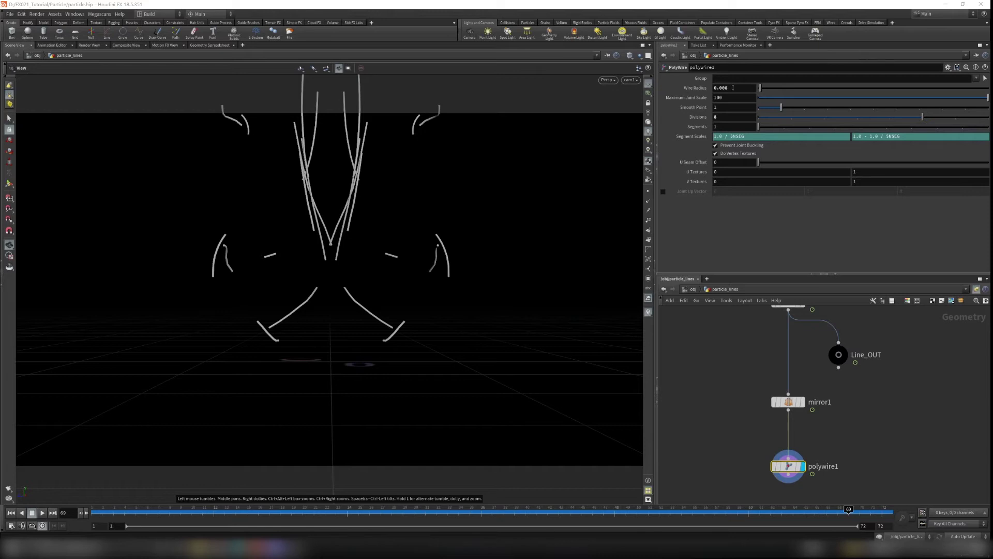
{"action": "left_click_drag", "start_coordinate": [732, 89], "coordinate": [724, 97]}
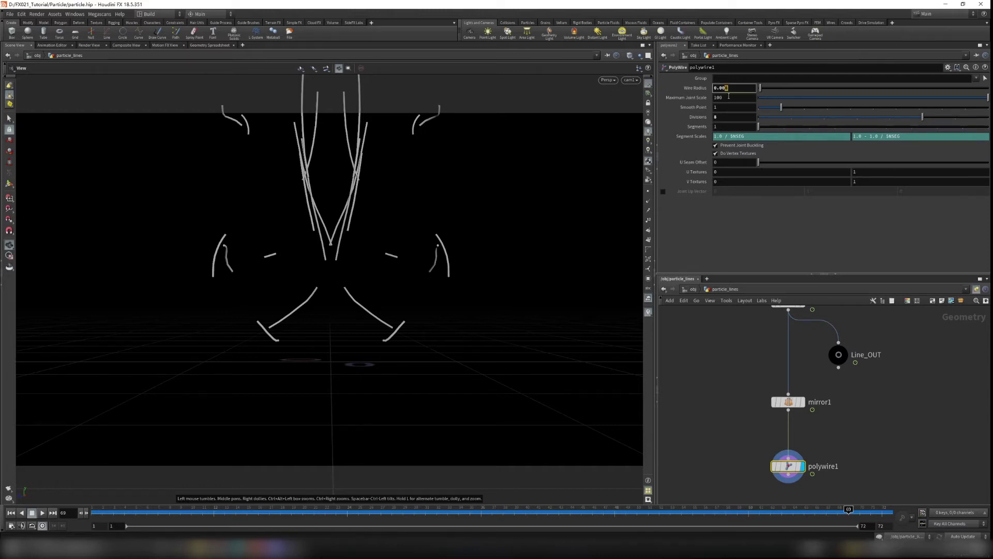
{"action": "key", "text": "Return"}
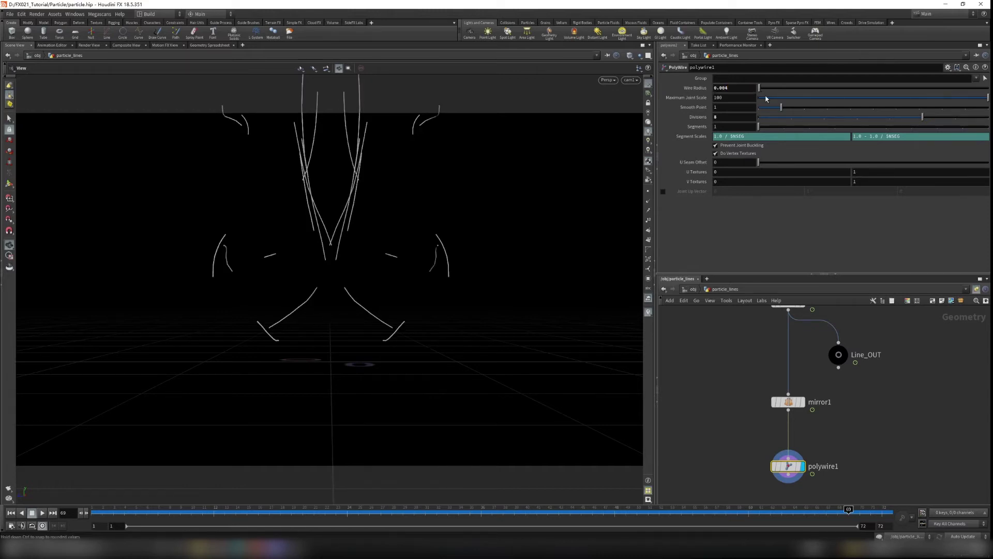
- Examine the thickness and shape of the thin wires up close and from a distance
{"action": "scroll", "coordinate": [346, 297], "scroll_direction": "up", "scroll_amount": 4}
{"action": "right_click_drag", "start_coordinate": [313, 286], "coordinate": [350, 284]}
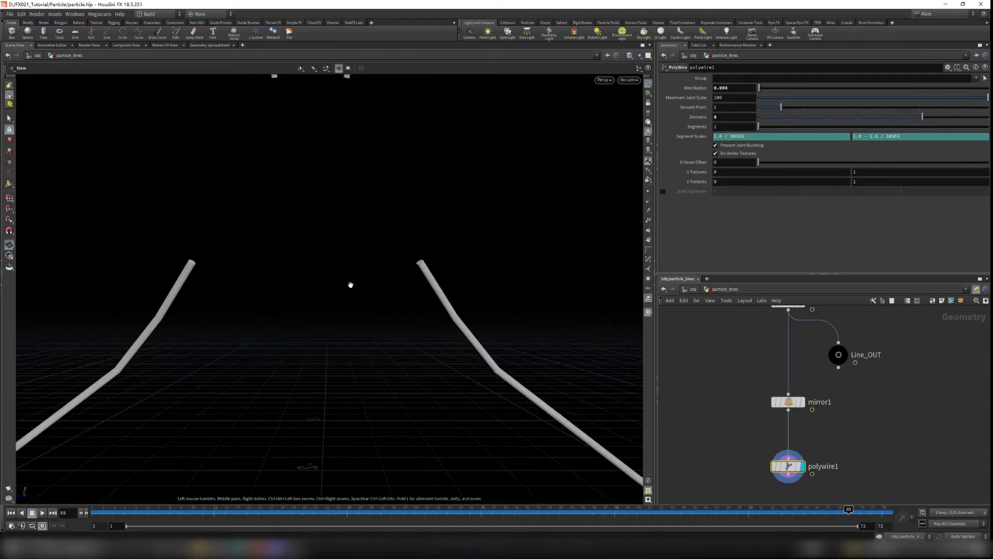
{"action": "left_click_drag", "start_coordinate": [351, 284], "coordinate": [450, 297]}
{"action": "right_click_drag", "start_coordinate": [394, 294], "coordinate": [477, 257]}
{"action": "left_click_drag", "start_coordinate": [477, 257], "coordinate": [437, 259]}
{"action": "scroll", "coordinate": [468, 270], "scroll_direction": "down", "scroll_amount": 3}
{"action": "scroll", "coordinate": [469, 271], "scroll_direction": "down", "scroll_amount": 3}
{"action": "right_click_drag", "start_coordinate": [438, 259], "coordinate": [422, 256]}
{"action": "left_click_drag", "start_coordinate": [423, 255], "coordinate": [430, 274]}
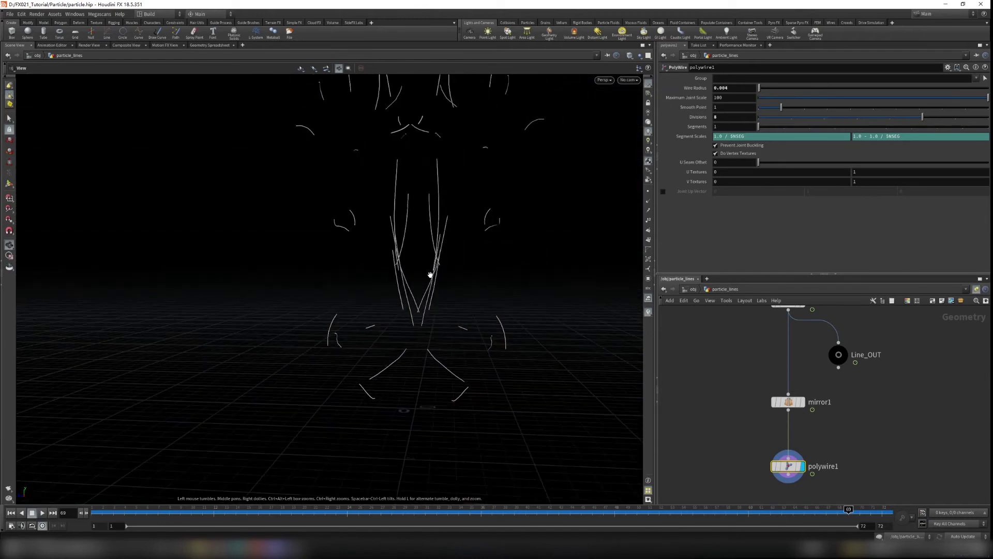
{"action": "scroll", "coordinate": [428, 274], "scroll_direction": "up", "scroll_amount": 3}
{"action": "left_click", "coordinate": [724, 344]}
{"action": "middle_click_drag", "start_coordinate": [730, 404], "coordinate": [724, 325]}
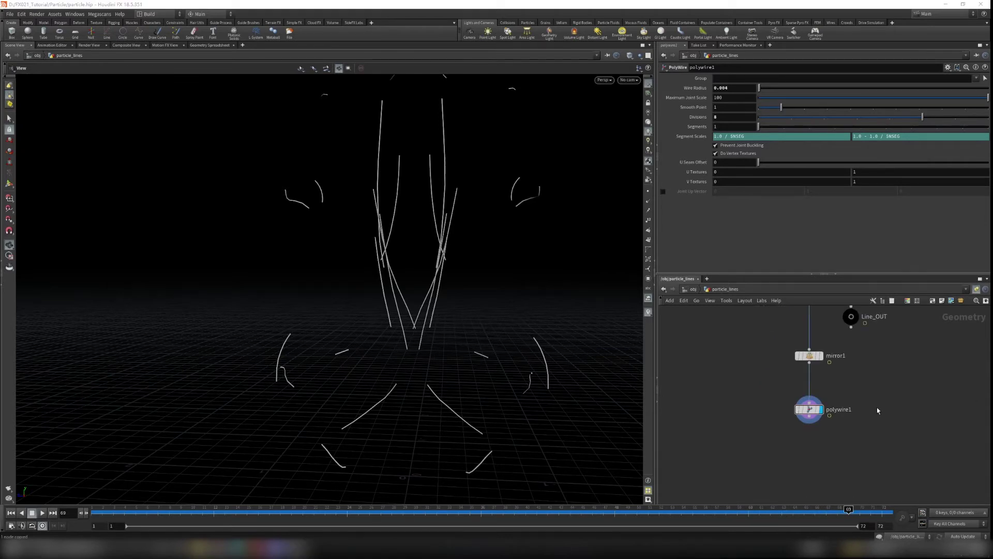
{"action": "middle_click_drag", "start_coordinate": [875, 382], "coordinate": [853, 394]}
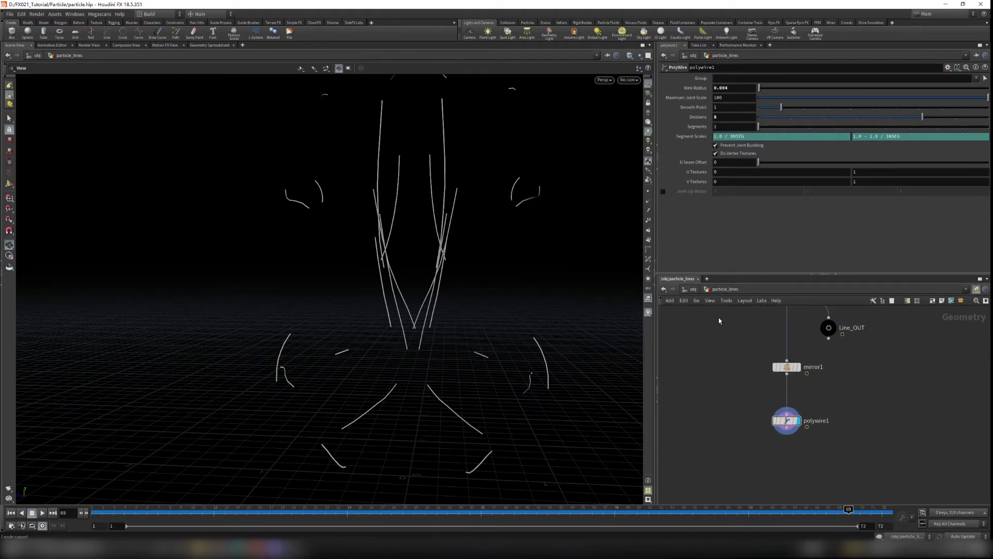
- Return to object level and add a Geometry node below the particles object
{"action": "left_click", "coordinate": [693, 290]}
{"action": "left_click_drag", "start_coordinate": [687, 320], "coordinate": [902, 447]}
{"action": "middle_click_drag", "start_coordinate": [782, 384], "coordinate": [783, 370]}
{"action": "left_click", "coordinate": [766, 453]}
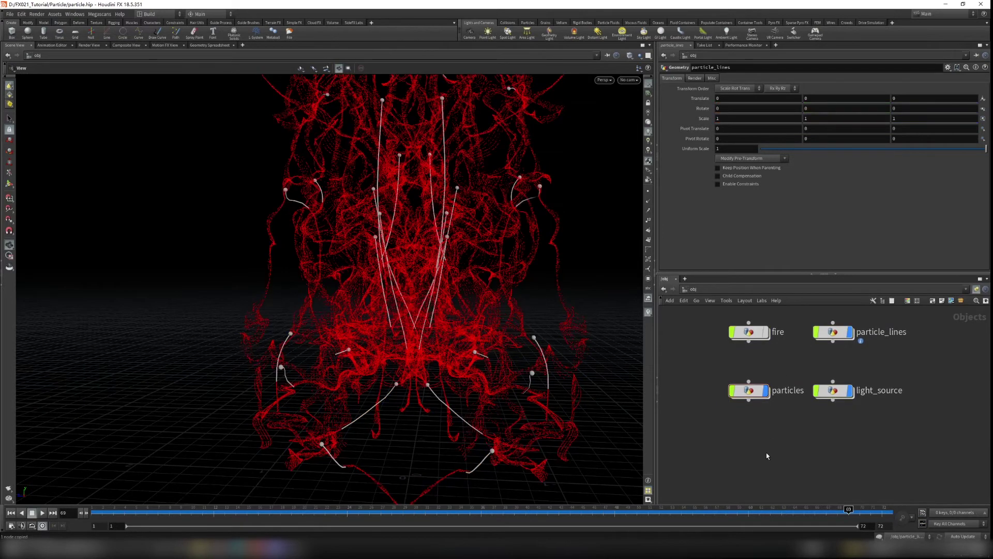
{"action": "mouse_move", "coordinate": [767, 454]}
{"action": "middle_mouse_down"}
{"action": "mouse_move", "coordinate": [784, 429]}
{"action": "mouse_move", "coordinate": [772, 414]}
{"action": "mouse_move", "coordinate": [780, 459]}
{"action": "middle_mouse_up"}
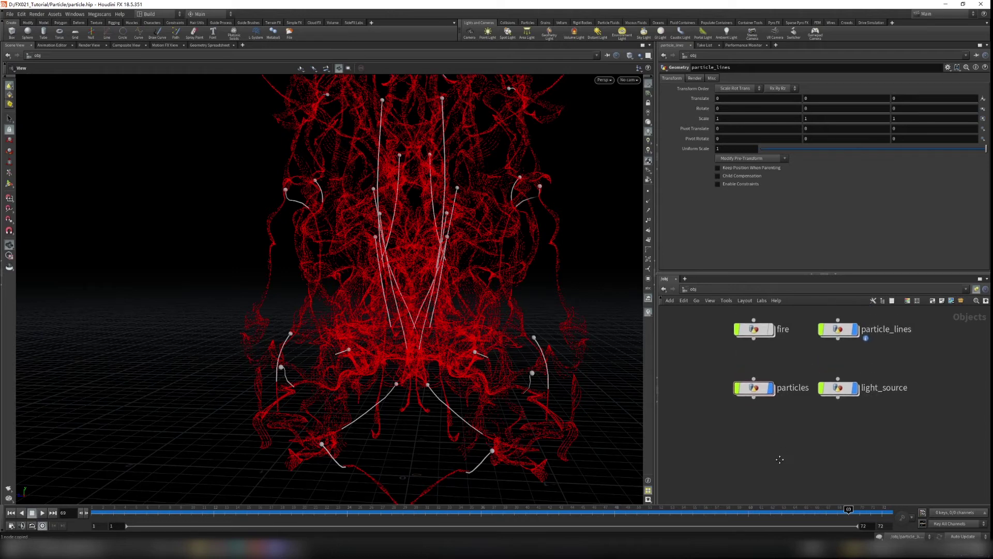
{"action": "middle_click_drag", "start_coordinate": [730, 486], "coordinate": [756, 437]}
{"action": "key", "text": "Tab"}
{"action": "type", "text": "geo"}
{"action": "key", "text": "Return"}
{"action": "left_click", "coordinate": [782, 439]}
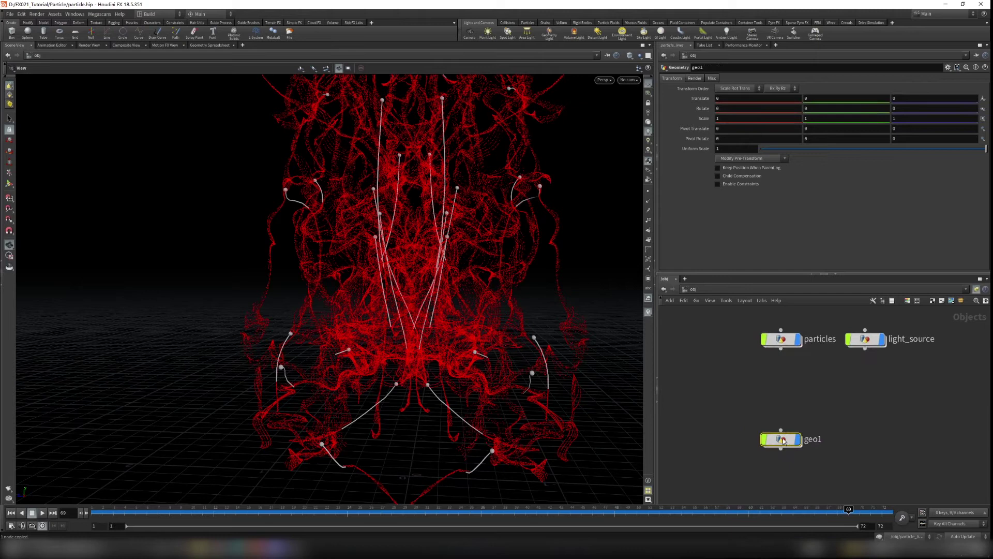
- Rename the new Geometry object rndr_particle_lines
{"action": "left_click", "coordinate": [820, 440]}
{"action": "left_click_drag", "start_coordinate": [828, 441], "coordinate": [746, 452]}
{"action": "type", "text": "rndr"}
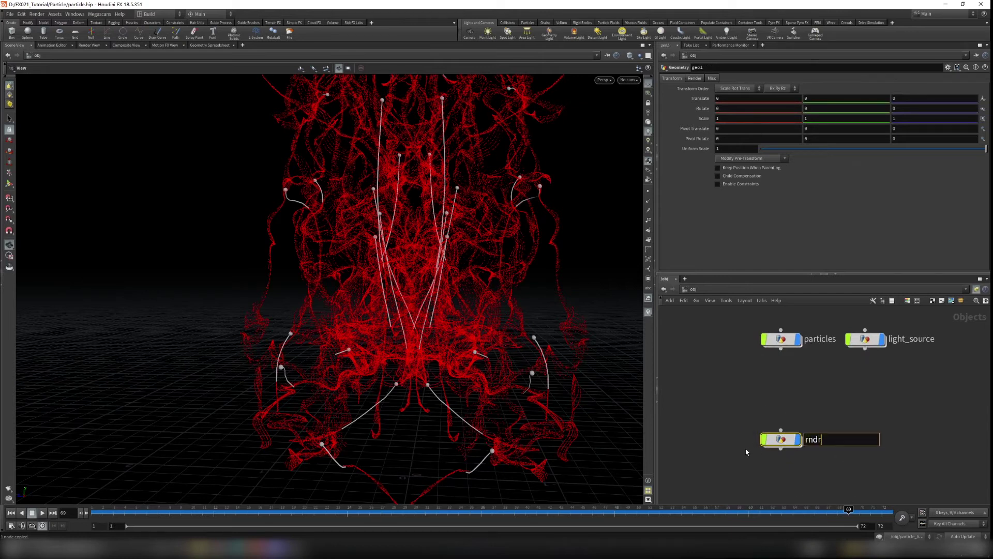
{"action": "type", "text": "_particle_lines"}
{"action": "key", "text": "Return"}
{"action": "left_click_drag", "start_coordinate": [722, 408], "coordinate": [810, 459]}
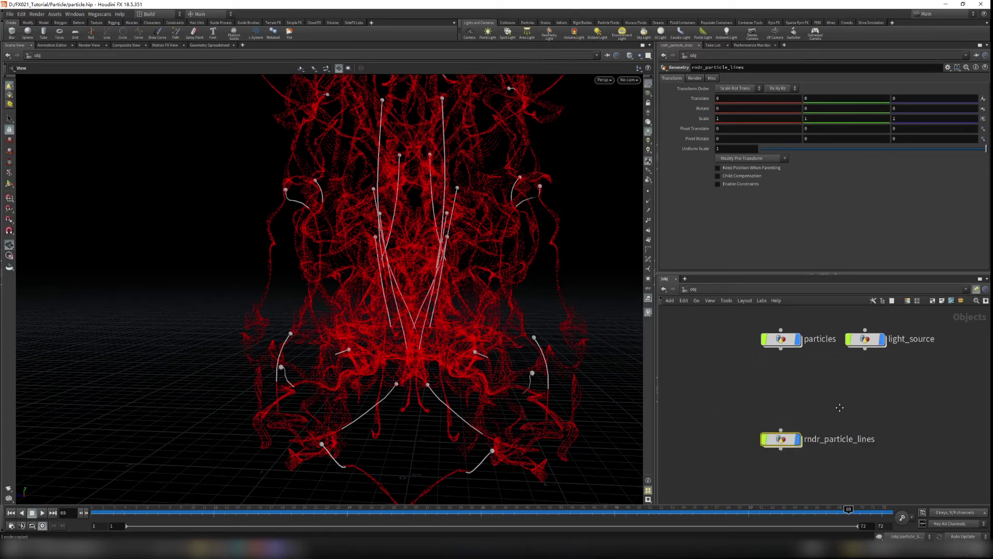
- Add a Null node below polywire1 inside particle_lines, connected to its output
{"action": "middle_click_drag", "start_coordinate": [841, 407], "coordinate": [802, 436]}
{"action": "scroll", "coordinate": [802, 435], "scroll_direction": "down", "scroll_amount": 1}
{"action": "left_click", "coordinate": [826, 327]}
{"action": "double_click", "coordinate": [825, 327]}
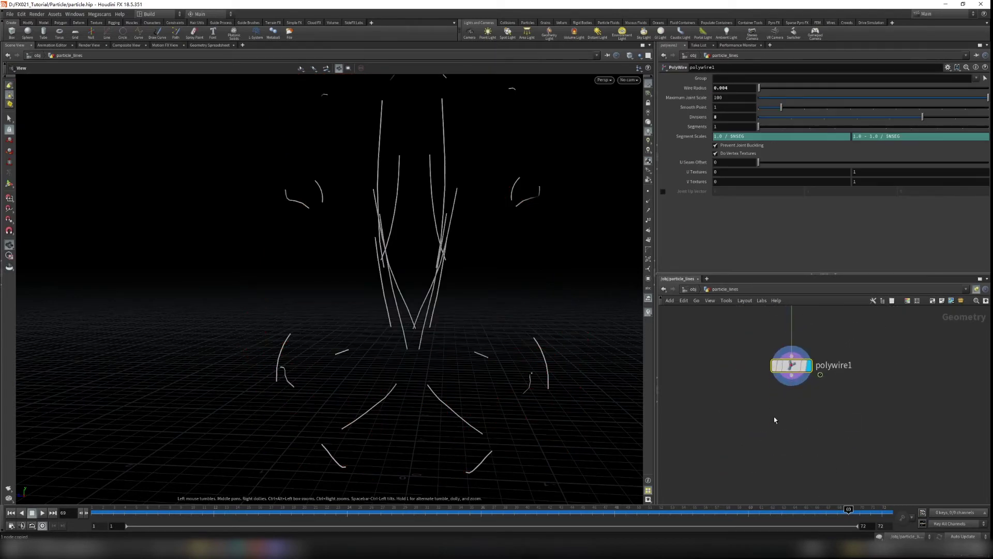
{"action": "key", "text": "Tab"}
{"action": "type", "text": "nu"}
{"action": "key", "text": "Return"}
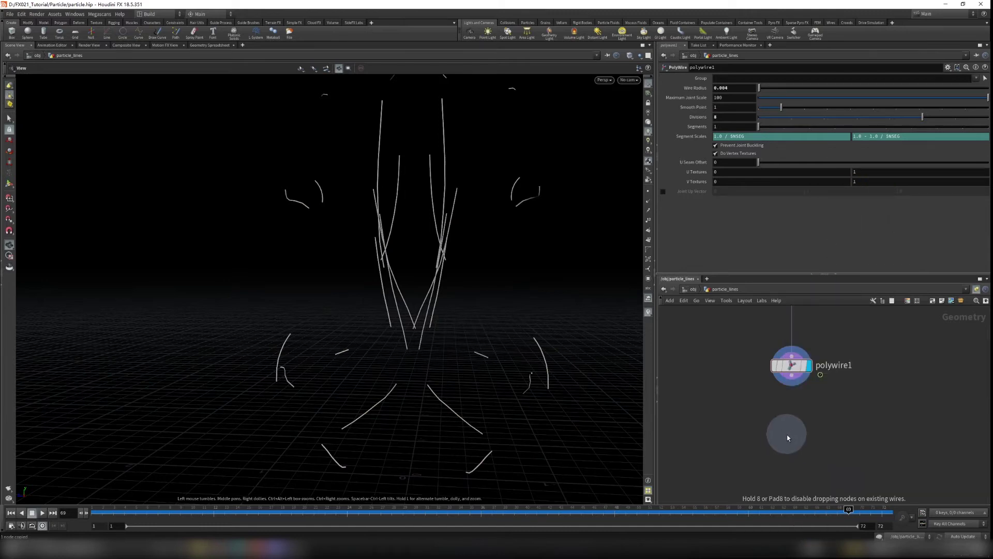
{"action": "left_click", "coordinate": [792, 449]}
- Rename the null below polywire1 FINAL_OUT
{"action": "left_click", "coordinate": [825, 450]}
{"action": "left_click_drag", "start_coordinate": [829, 451], "coordinate": [752, 455]}
{"action": "type", "text": "FINAL_OUT"}
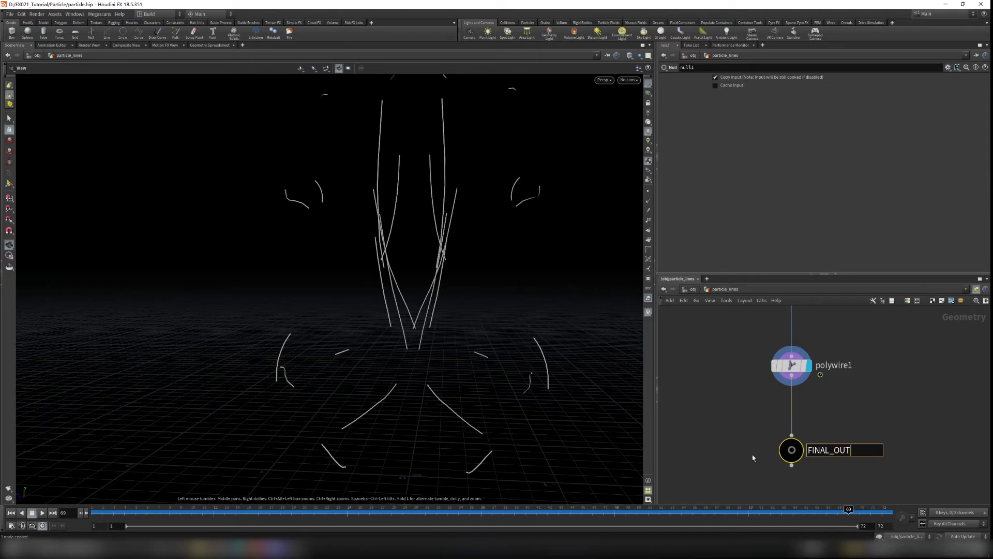
{"action": "key", "text": "Return"}
- Copy the FINAL_OUT node and return to object level where rndr_particle_lines is located
{"action": "left_click_drag", "start_coordinate": [741, 420], "coordinate": [839, 468]}
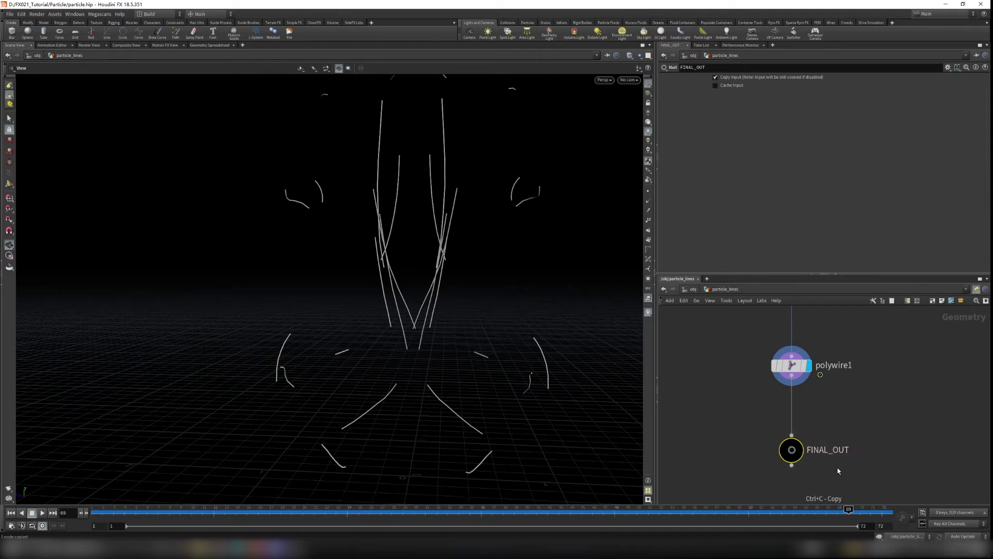
{"action": "left_click", "coordinate": [694, 291]}
{"action": "middle_click_drag", "start_coordinate": [859, 450], "coordinate": [878, 386]}
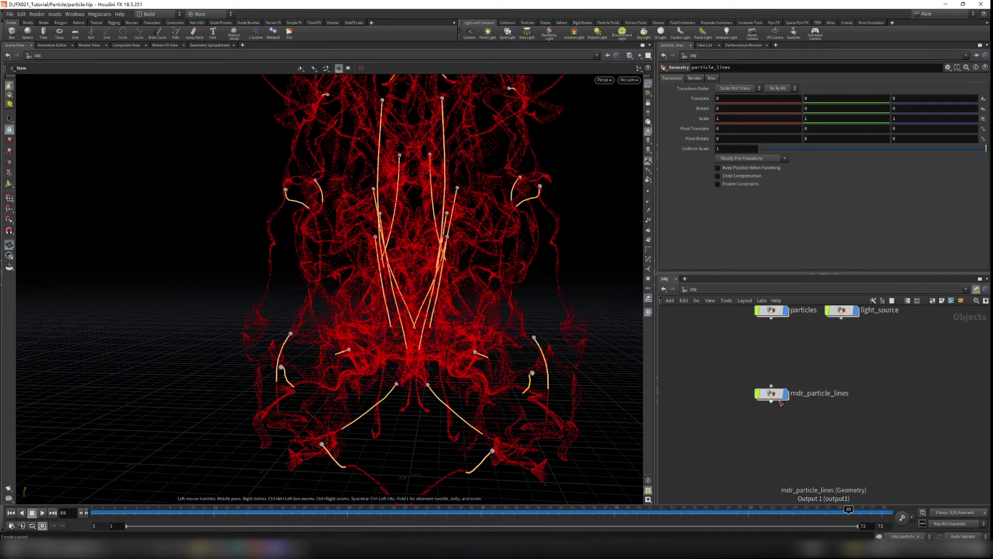
- Add an Object Merge node inside the rndr_particle_lines object
{"action": "double_click", "coordinate": [771, 397]}
{"action": "key", "text": "Tab"}
{"action": "type", "text": "objectme"}
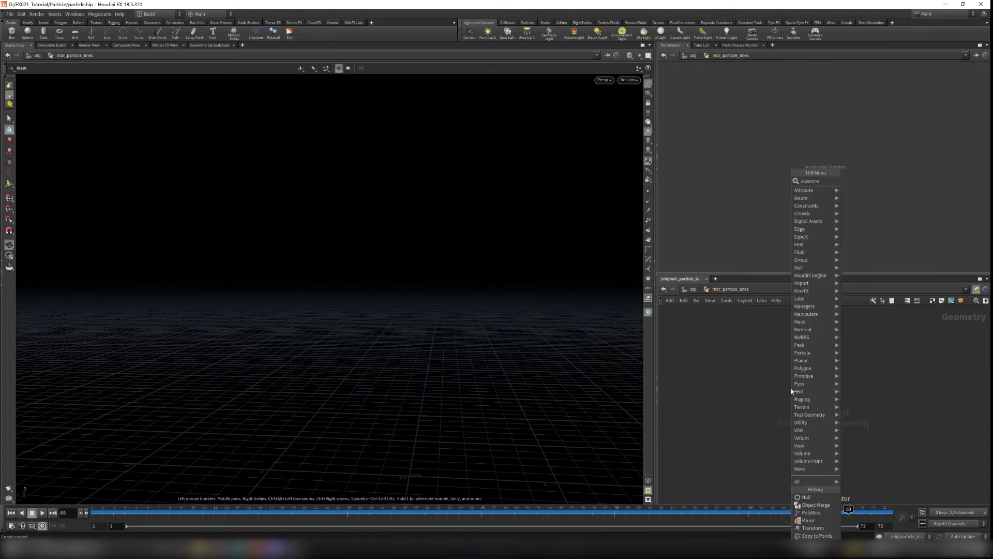
{"action": "key", "text": "Return"}
{"action": "left_click", "coordinate": [791, 388]}
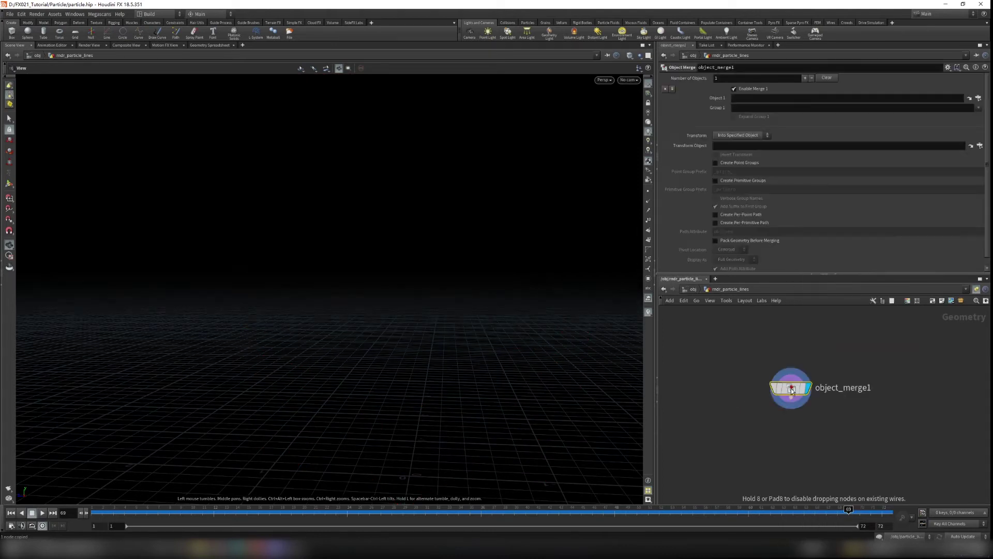
- Set Object 1 of the Object Merge in rndr_particle_lines to /obj/particle_lines/FINAL_OUT
{"action": "left_click", "coordinate": [745, 99]}
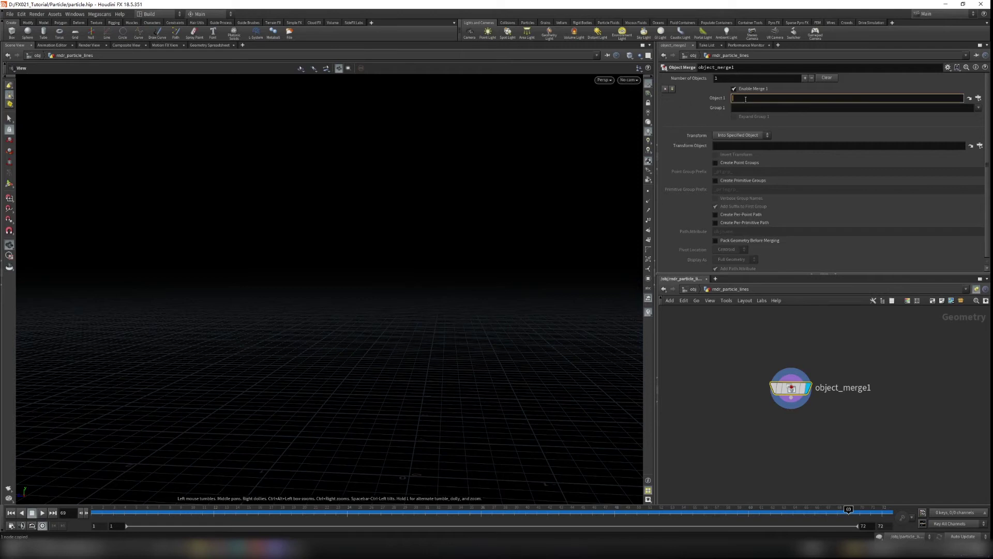
{"action": "type", "text": "/obj/particle_lines/FINAL_OUT"}
{"action": "left_click", "coordinate": [765, 347]}
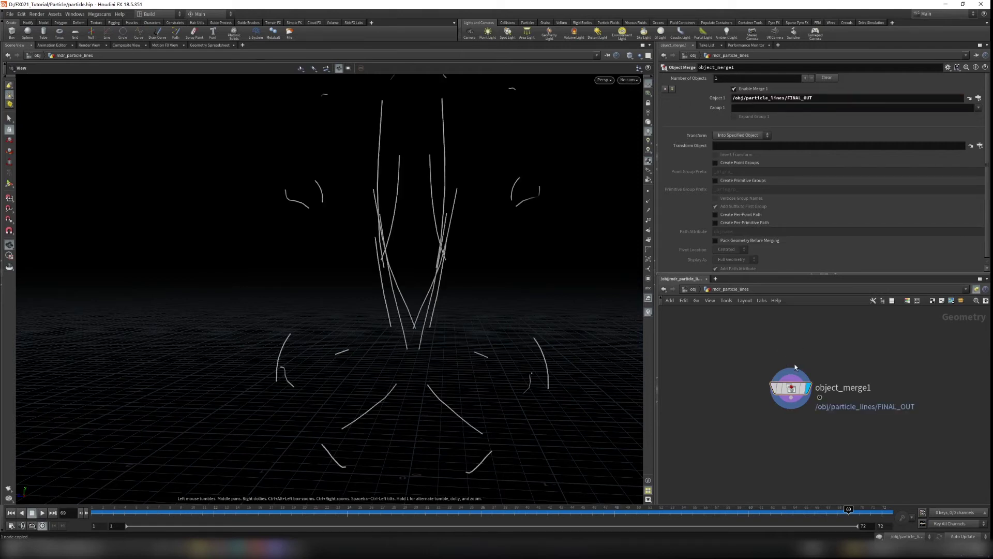
{"action": "left_click_drag", "start_coordinate": [402, 293], "coordinate": [490, 296]}
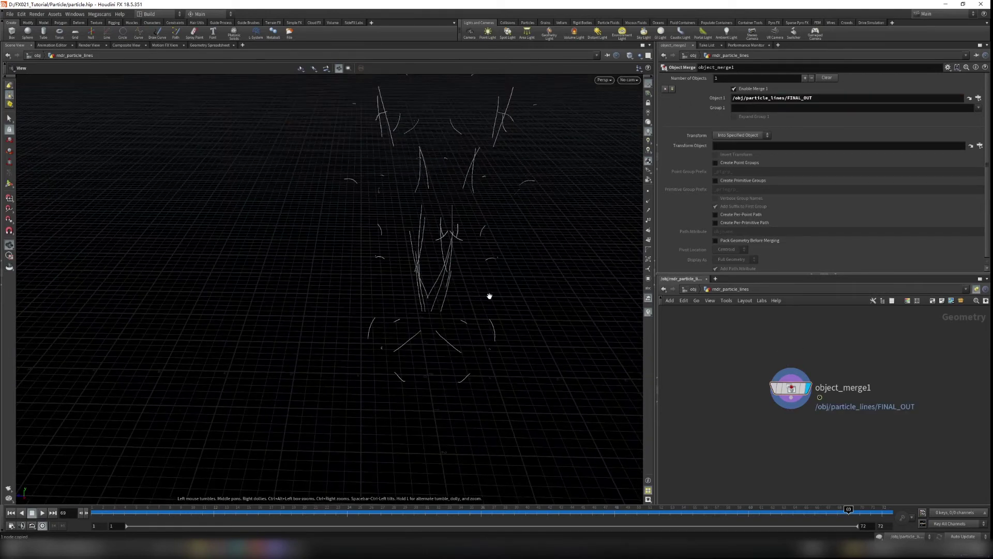
- Return to object level and turn off the display of particle_lines, particles and light_source
{"action": "left_click", "coordinate": [693, 290]}
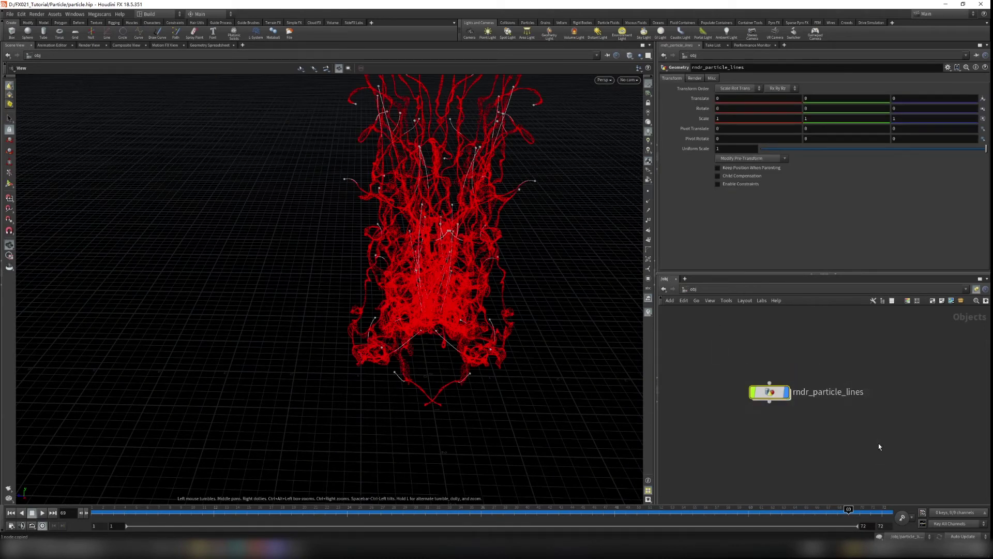
{"action": "middle_click_drag", "start_coordinate": [837, 370], "coordinate": [811, 438]}
{"action": "scroll", "coordinate": [812, 439], "scroll_direction": "down", "scroll_amount": 3}
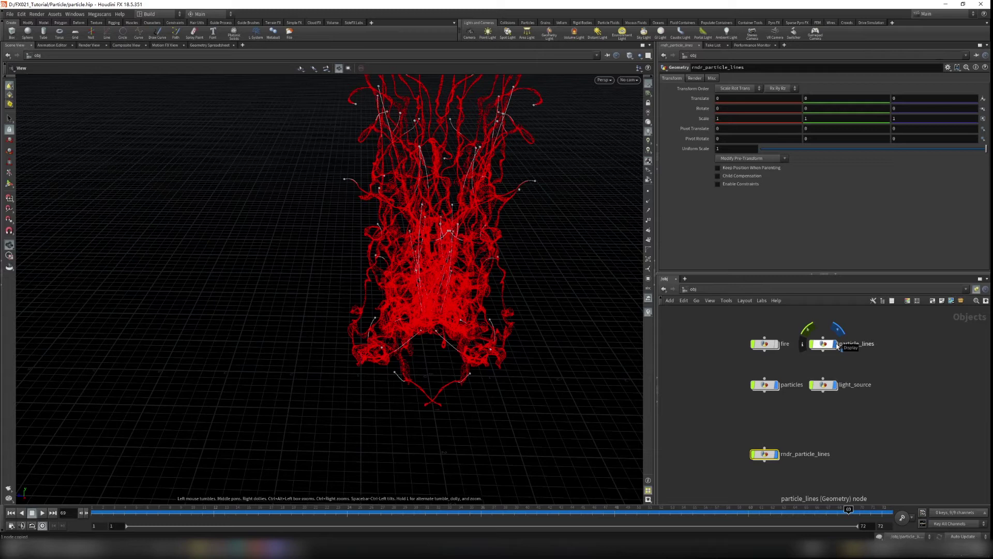
{"action": "left_click", "coordinate": [837, 345]}
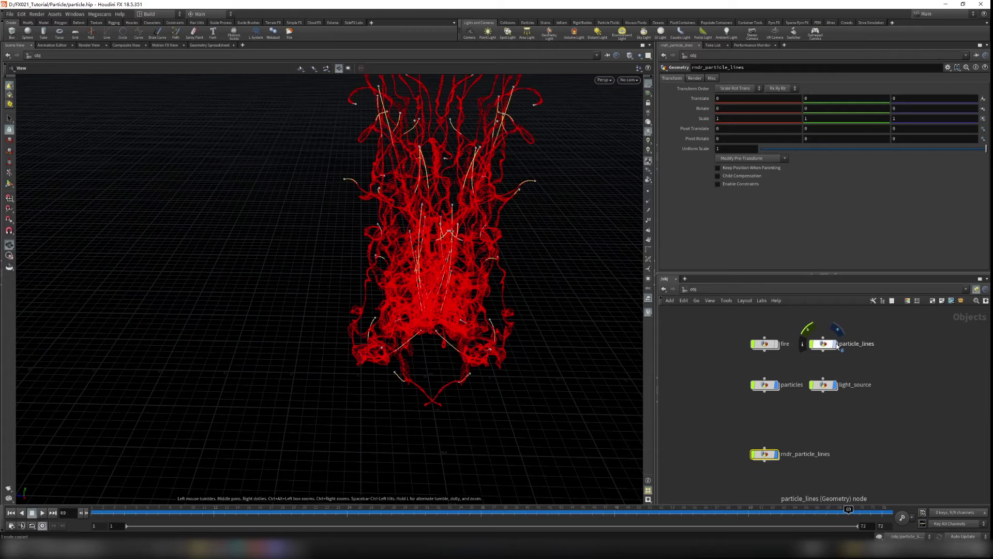
{"action": "left_click", "coordinate": [778, 385]}
{"action": "left_click", "coordinate": [835, 386]}
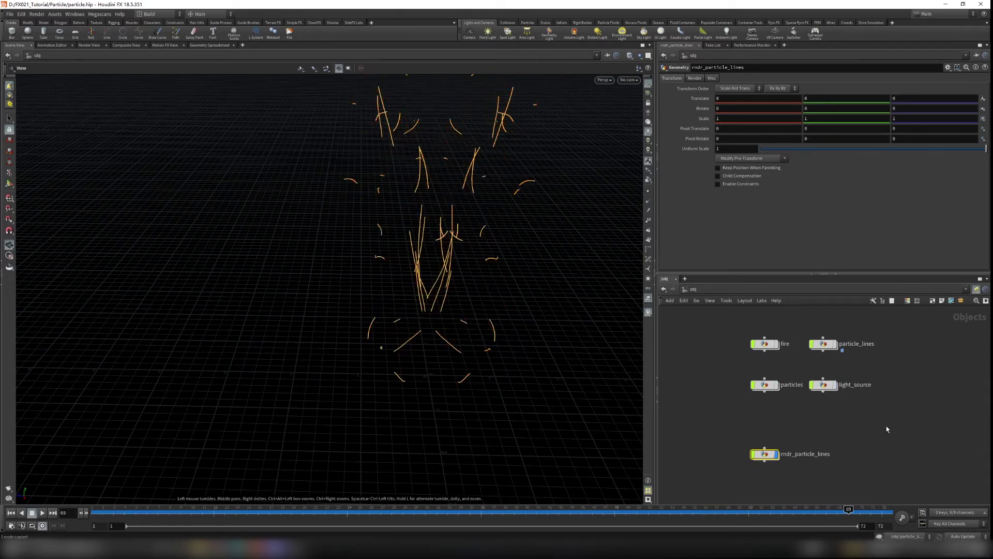
{"action": "middle_click_drag", "start_coordinate": [886, 426], "coordinate": [883, 408]}
{"action": "mouse_move", "coordinate": [700, 400]}
{"action": "left_mouse_down"}
{"action": "mouse_move", "coordinate": [829, 462]}
{"action": "mouse_move", "coordinate": [811, 465]}
{"action": "left_mouse_up"}
{"action": "left_click_drag", "start_coordinate": [724, 415], "coordinate": [813, 464]}
{"action": "left_click", "coordinate": [760, 365]}
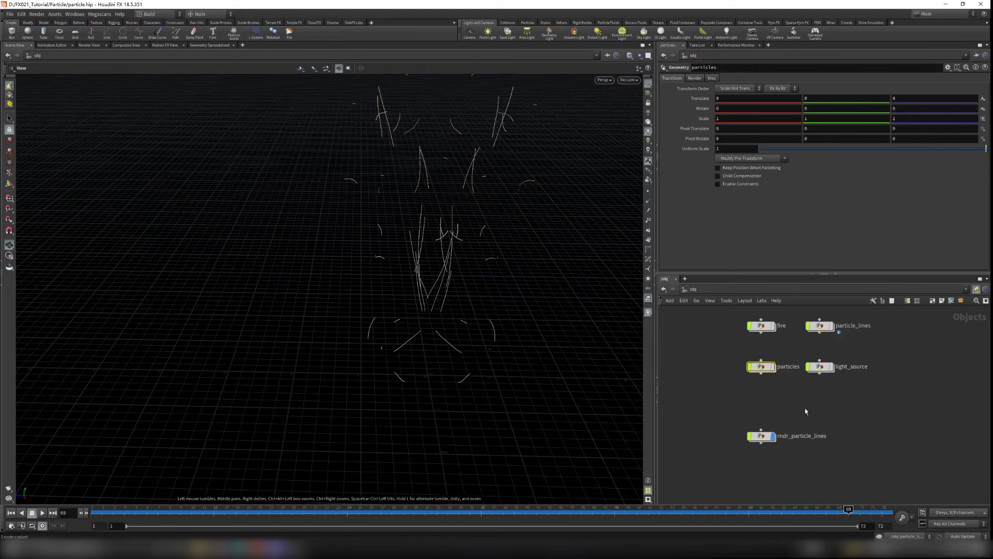
- Duplicate rndr_particle_lines beside the original and rename the copy rndr_particle
{"action": "scroll", "coordinate": [837, 425], "scroll_direction": "up", "scroll_amount": 2}
{"action": "left_click_drag", "start_coordinate": [680, 405], "coordinate": [799, 475]}
{"action": "left_click_drag", "start_coordinate": [734, 441], "coordinate": [859, 442], "text": "alt"}
{"action": "middle_click_drag", "start_coordinate": [951, 451], "coordinate": [919, 447]}
{"action": "left_click", "coordinate": [913, 436]}
{"action": "left_click_drag", "start_coordinate": [924, 435], "coordinate": [892, 445]}
{"action": "key", "text": "BackSpace"}
{"action": "left_click", "coordinate": [874, 460]}
- Duplicate a render object, place the copy below rndr_particle_lines and rename it rndr_lightsource
{"action": "middle_click_drag", "start_coordinate": [881, 461], "coordinate": [947, 415]}
{"action": "left_click_drag", "start_coordinate": [762, 389], "coordinate": [762, 449], "text": "alt"}
{"action": "middle_click_drag", "start_coordinate": [834, 352], "coordinate": [801, 403]}
{"action": "middle_click_drag", "start_coordinate": [811, 470], "coordinate": [816, 447]}
{"action": "double_click", "coordinate": [808, 477]}
{"action": "left_click_drag", "start_coordinate": [811, 478], "coordinate": [778, 488]}
{"action": "type", "text": "lightsource"}
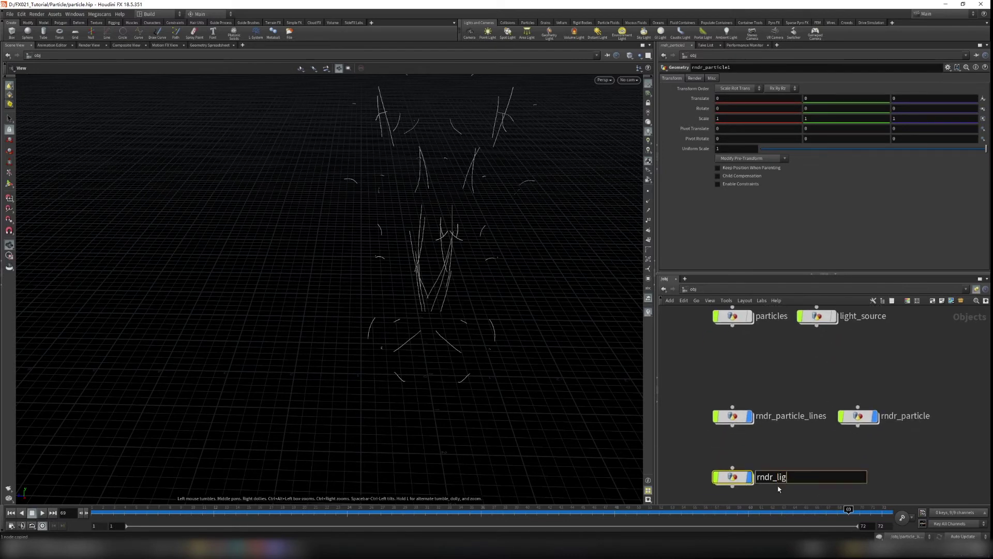
{"action": "key", "text": "Return"}
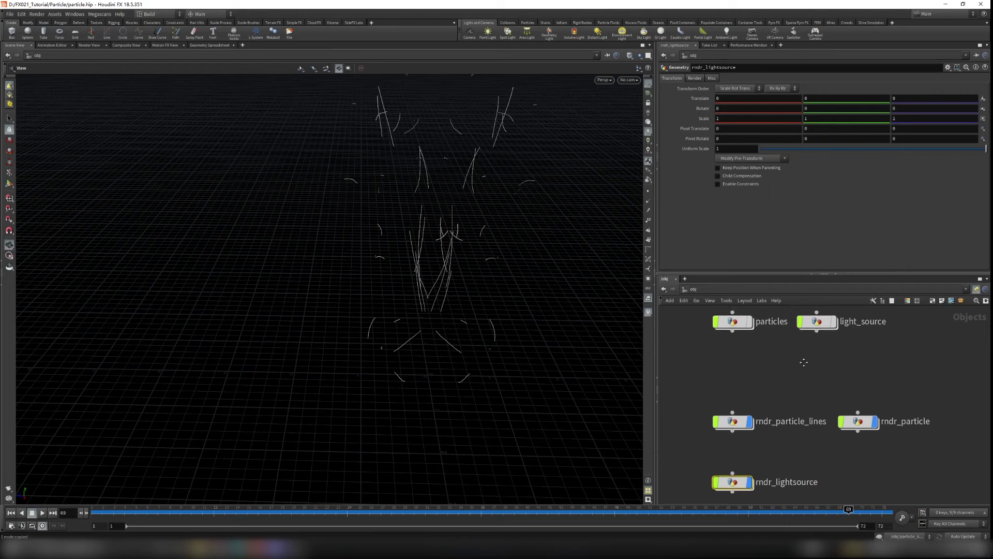
- Copy the OUT node inside light_source and return to object level
{"action": "double_click", "coordinate": [817, 316]}
{"action": "left_click_drag", "start_coordinate": [725, 400], "coordinate": [851, 453]}
{"action": "key", "text": "ctrl+c"}
{"action": "left_click", "coordinate": [692, 289]}
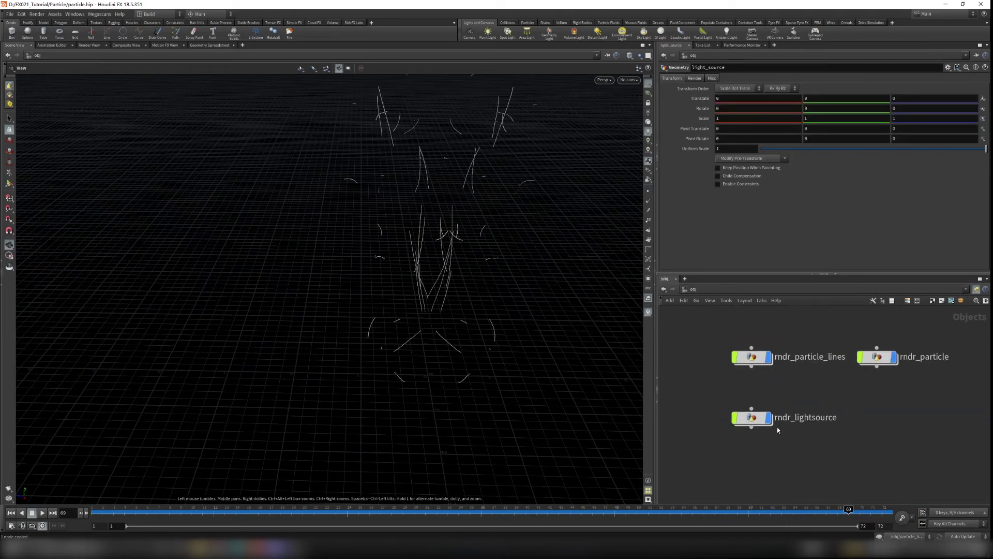
- Point the Object Merge inside rndr_lightsource to /obj/light_source/OUT and return to object level
{"action": "double_click", "coordinate": [755, 419]}
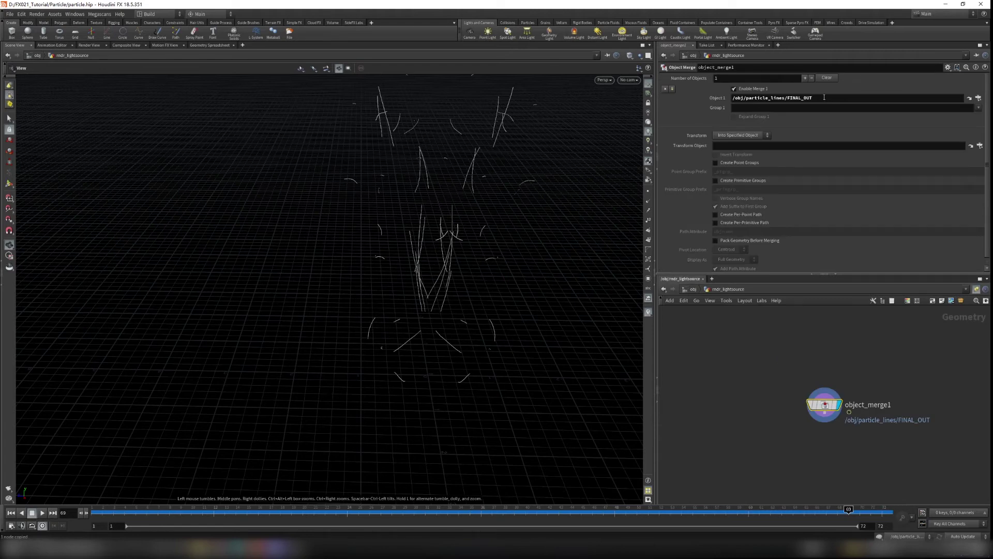
{"action": "left_click_drag", "start_coordinate": [824, 97], "coordinate": [687, 106]}
{"action": "key", "text": "ctrl+v"}
{"action": "left_click", "coordinate": [789, 350]}
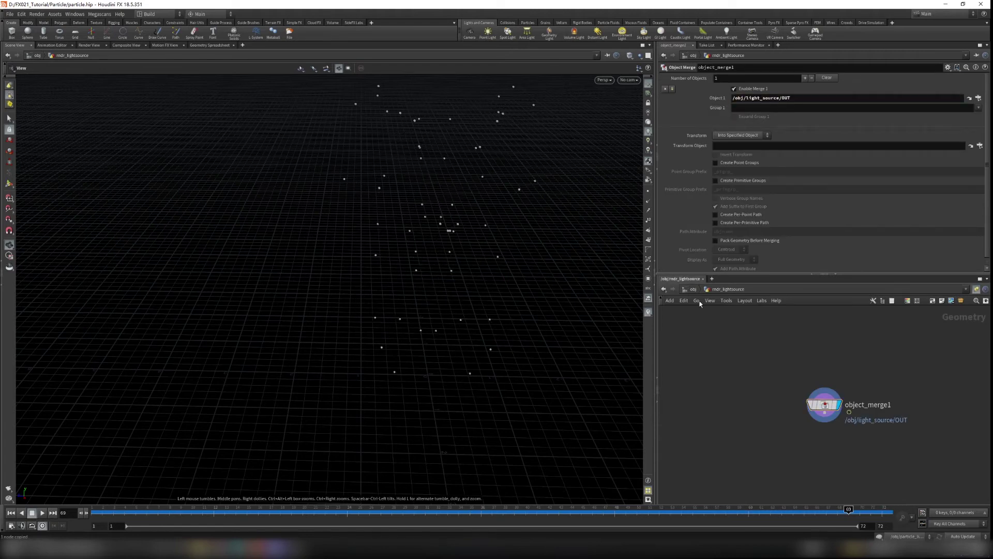
{"action": "left_click", "coordinate": [693, 289]}
- Add a Null node below mirror1 inside the particles object
{"action": "left_click_drag", "start_coordinate": [834, 369], "coordinate": [898, 441]}
{"action": "middle_click_drag", "start_coordinate": [864, 397], "coordinate": [872, 432]}
{"action": "double_click", "coordinate": [730, 356]}
{"action": "scroll", "coordinate": [861, 430], "scroll_direction": "up", "scroll_amount": 1}
{"action": "key", "text": "Tab"}
{"action": "type", "text": "nul"}
{"action": "key", "text": "Return"}
{"action": "left_click", "coordinate": [798, 431]}
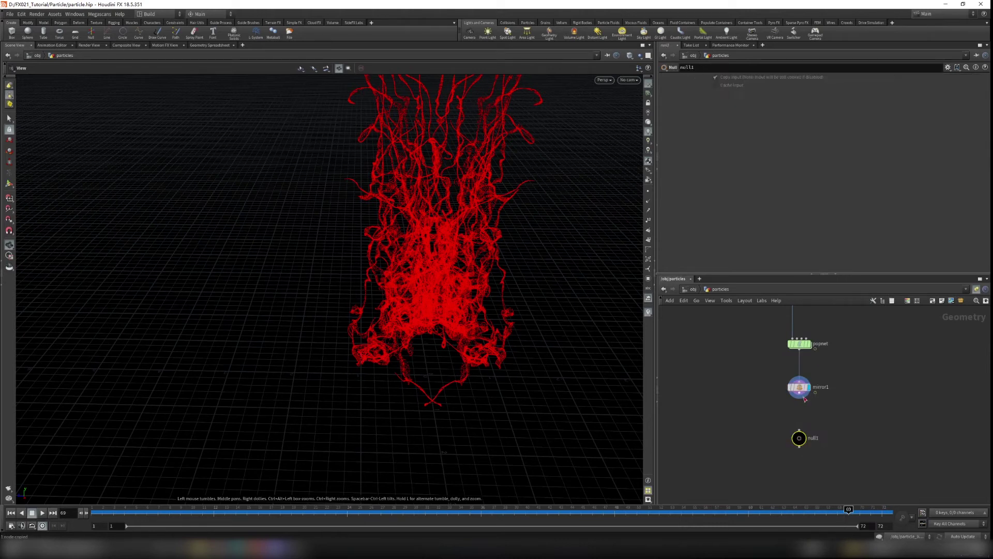
- Rename the null below mirror1 OUT and return to object level
{"action": "left_click", "coordinate": [814, 438]}
{"action": "left_click_drag", "start_coordinate": [821, 438], "coordinate": [735, 436]}
{"action": "type", "text": "OUT"}
{"action": "key", "text": "Return"}
{"action": "left_click", "coordinate": [690, 291]}
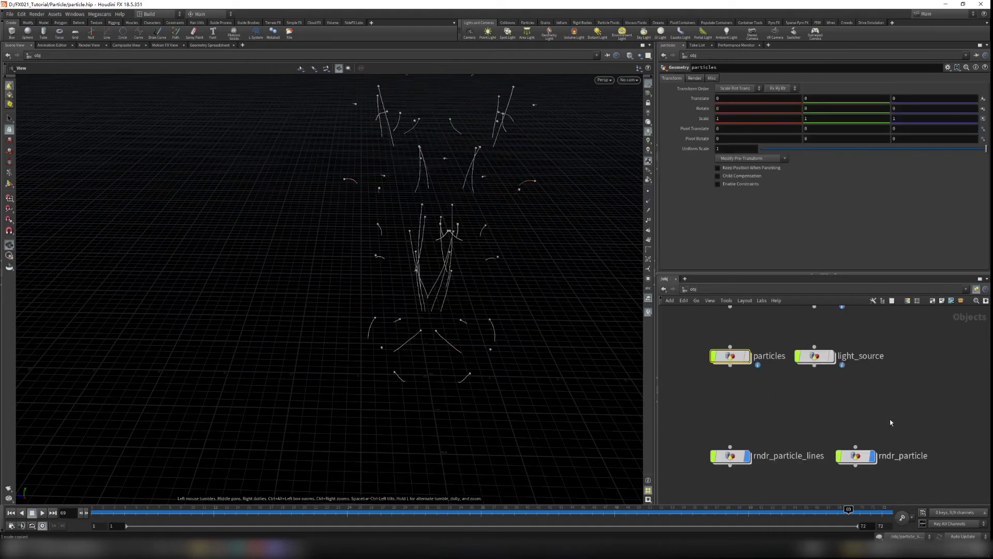
- Point the Object Merge inside rndr_particle to /obj/particles/OUT and return to object level
{"action": "scroll", "coordinate": [892, 393], "scroll_direction": "up", "scroll_amount": 3}
{"action": "double_click", "coordinate": [869, 382]}
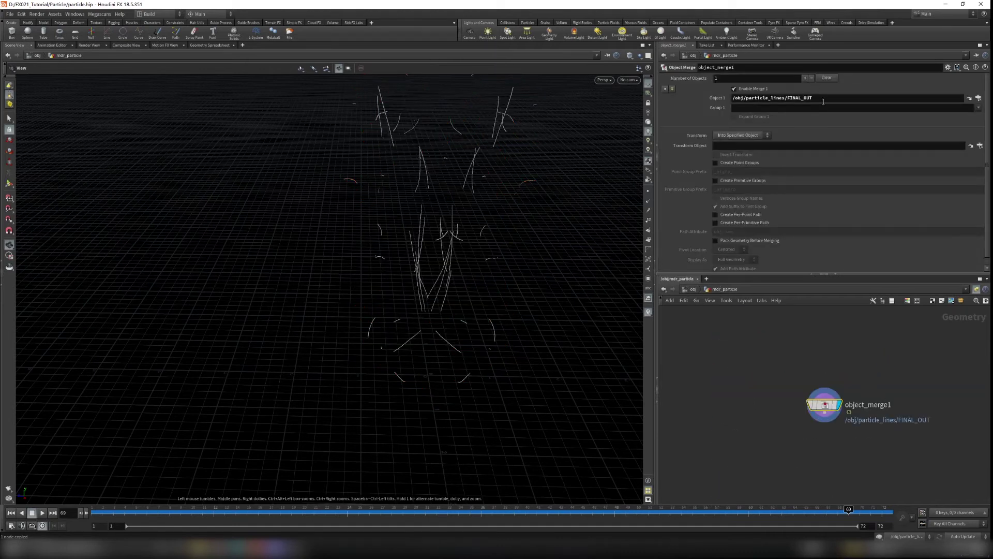
{"action": "left_click_drag", "start_coordinate": [824, 101], "coordinate": [682, 99]}
{"action": "key", "text": "ctrl+v"}
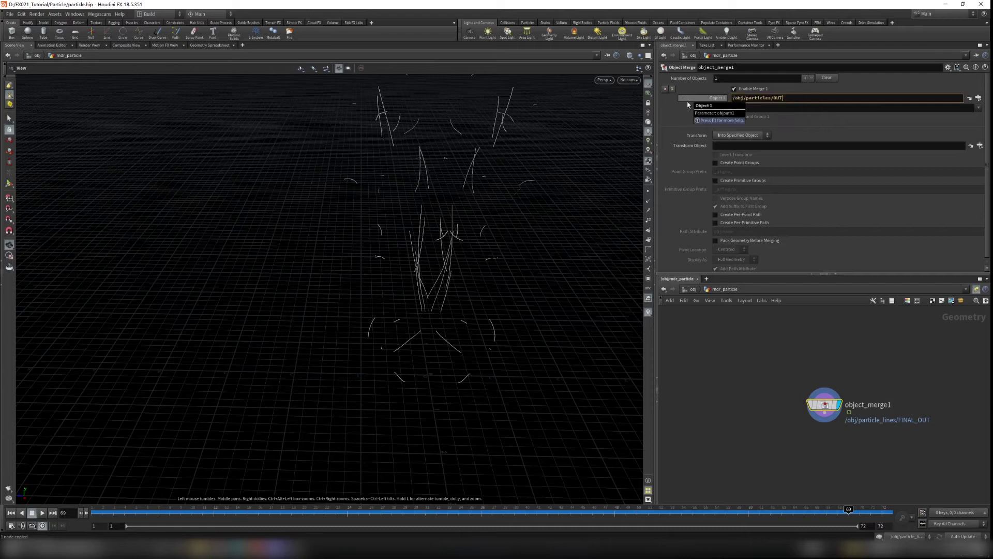
{"action": "left_click", "coordinate": [785, 346]}
{"action": "left_click", "coordinate": [694, 289]}
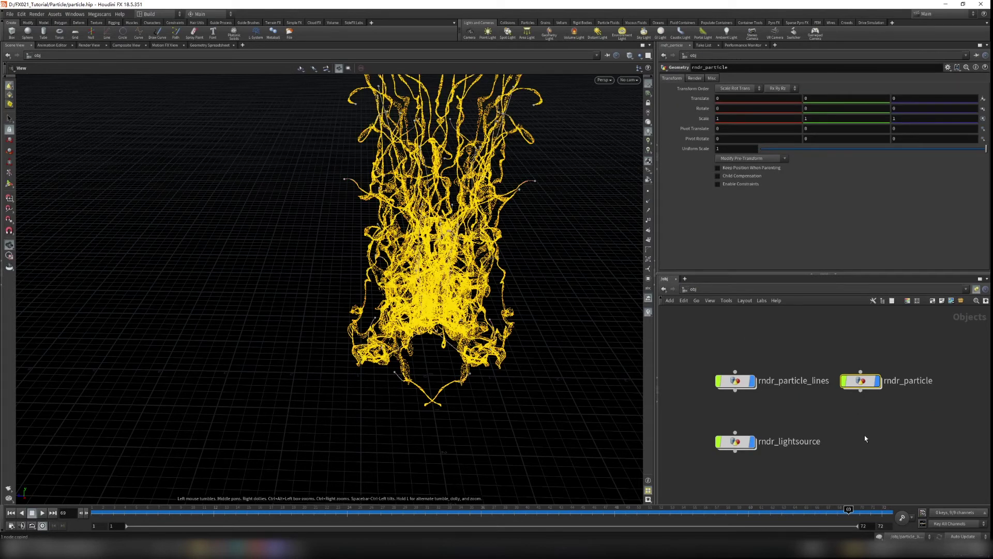
- Color the rndr_particle_lines, rndr_particle and rndr_lightsource nodes red
{"action": "left_click_drag", "start_coordinate": [694, 344], "coordinate": [931, 483]}
{"action": "left_click_drag", "start_coordinate": [702, 355], "coordinate": [923, 476]}
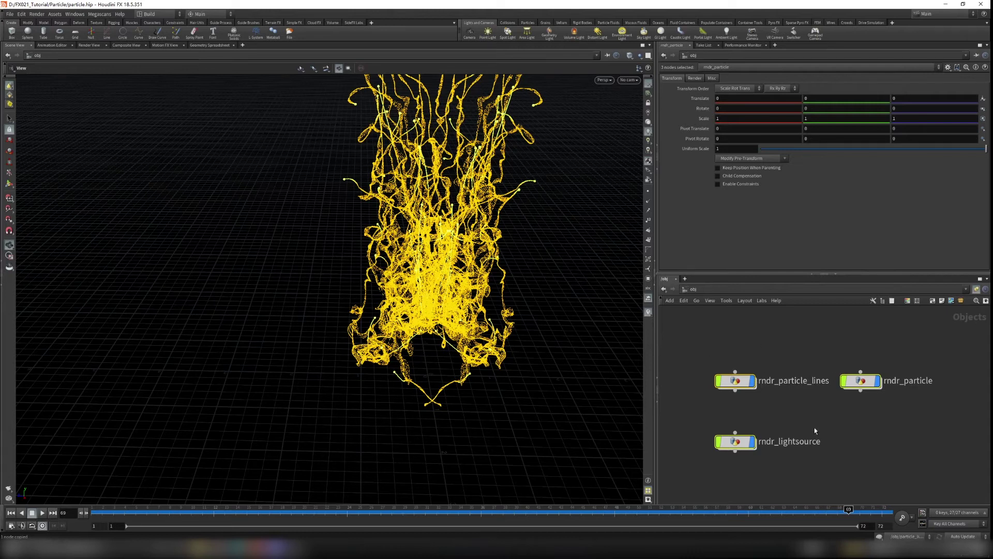
{"action": "key", "text": "c"}
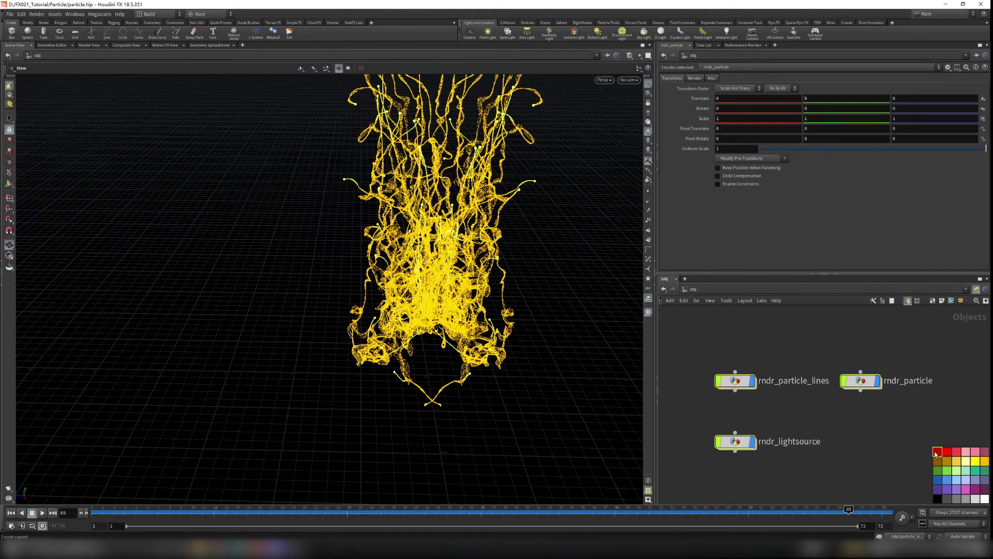
{"action": "left_click", "coordinate": [937, 453]}
{"action": "left_click_drag", "start_coordinate": [684, 334], "coordinate": [892, 464]}
{"action": "key", "text": "c"}
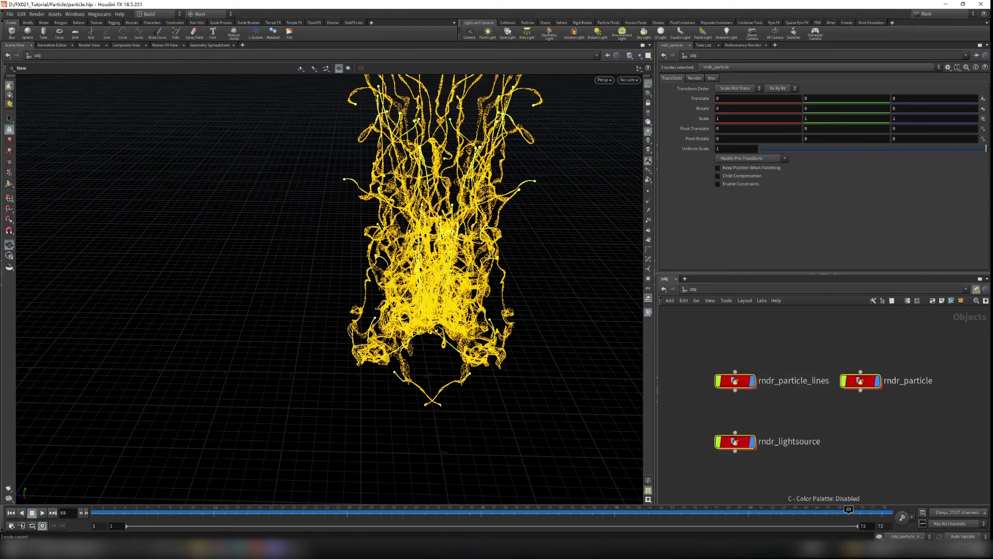
- Examine the render settings of rndr_particle_lines and highlight the other render objects
{"action": "middle_click_drag", "start_coordinate": [776, 398], "coordinate": [764, 442]}
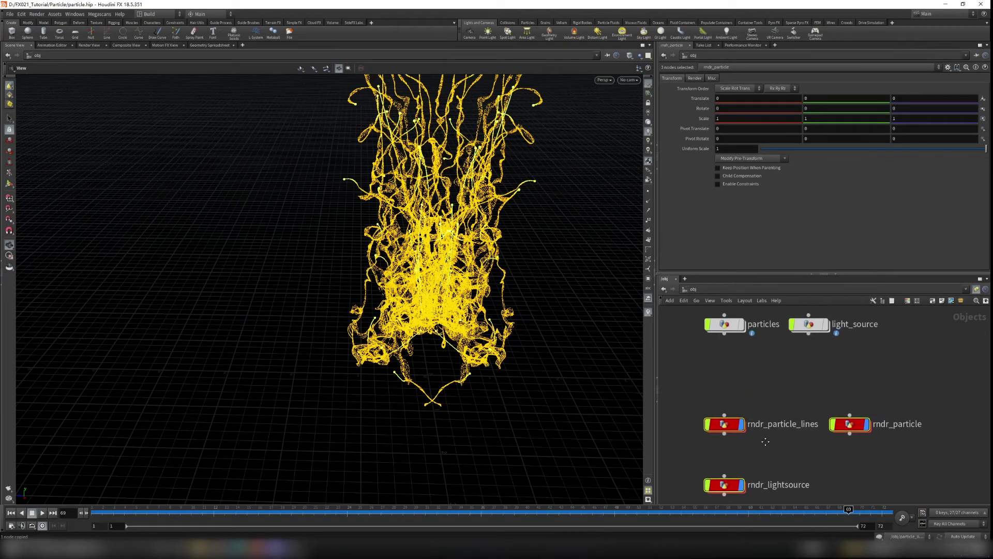
{"action": "left_click", "coordinate": [782, 394]}
{"action": "middle_click_drag", "start_coordinate": [721, 397], "coordinate": [765, 370]}
{"action": "left_click_drag", "start_coordinate": [696, 354], "coordinate": [818, 421]}
{"action": "left_click", "coordinate": [696, 78]}
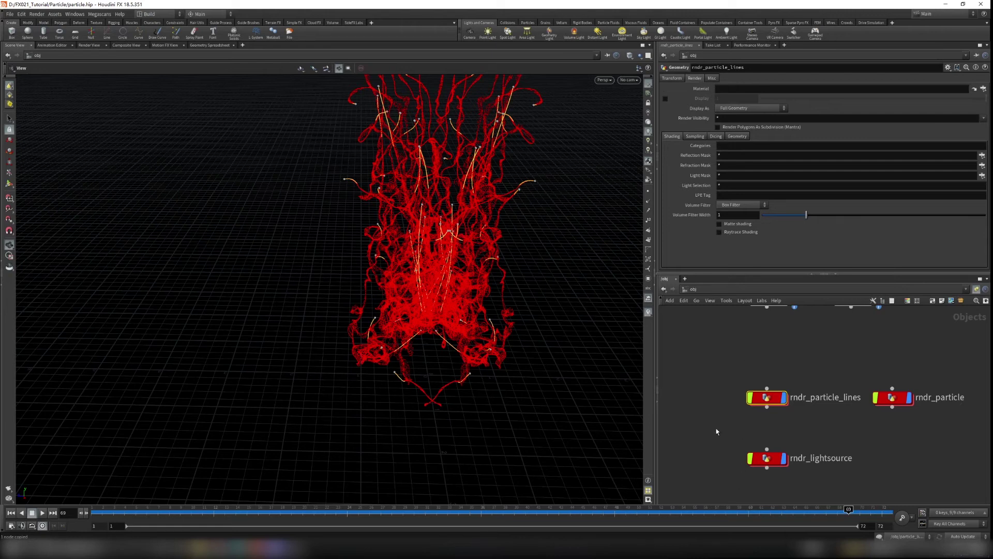
{"action": "left_click_drag", "start_coordinate": [717, 431], "coordinate": [815, 478]}
{"action": "left_click_drag", "start_coordinate": [936, 436], "coordinate": [835, 377]}
- Review the source simulation objects and compare them with the red render objects
{"action": "middle_click_drag", "start_coordinate": [878, 347], "coordinate": [871, 417]}
{"action": "scroll", "coordinate": [861, 426], "scroll_direction": "down", "scroll_amount": 4}
{"action": "scroll", "coordinate": [861, 425], "scroll_direction": "up", "scroll_amount": 4}
{"action": "left_click", "coordinate": [865, 399]}
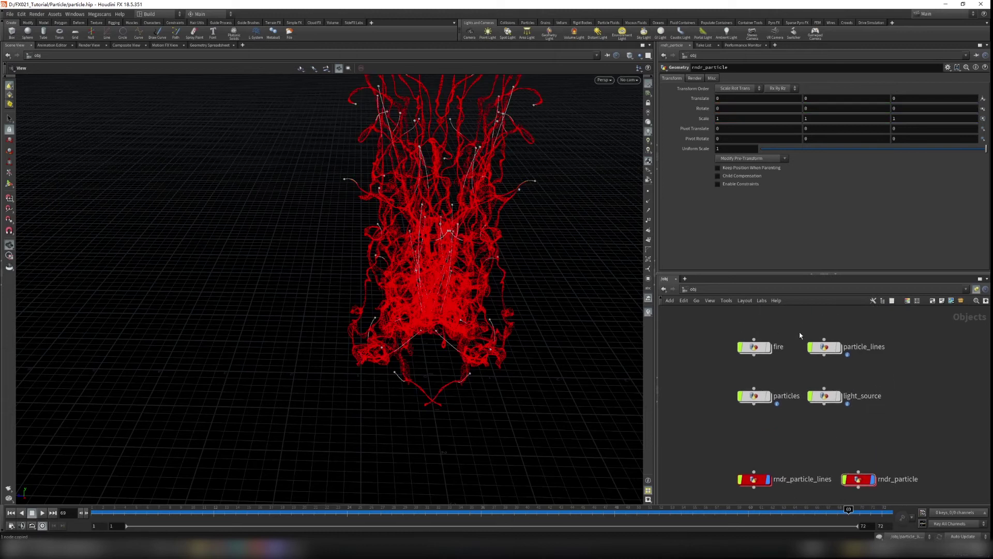
{"action": "left_click", "coordinate": [829, 347]}
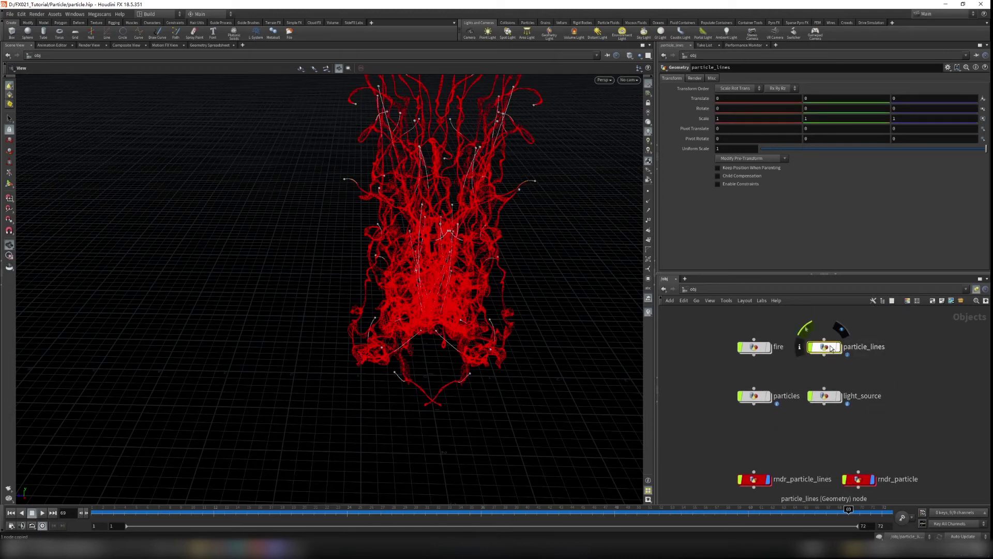
{"action": "middle_click_drag", "start_coordinate": [825, 465], "coordinate": [849, 384]}
{"action": "left_click_drag", "start_coordinate": [734, 365], "coordinate": [824, 425]}
{"action": "left_click_drag", "start_coordinate": [727, 421], "coordinate": [845, 471]}
{"action": "left_click_drag", "start_coordinate": [858, 377], "coordinate": [930, 430]}
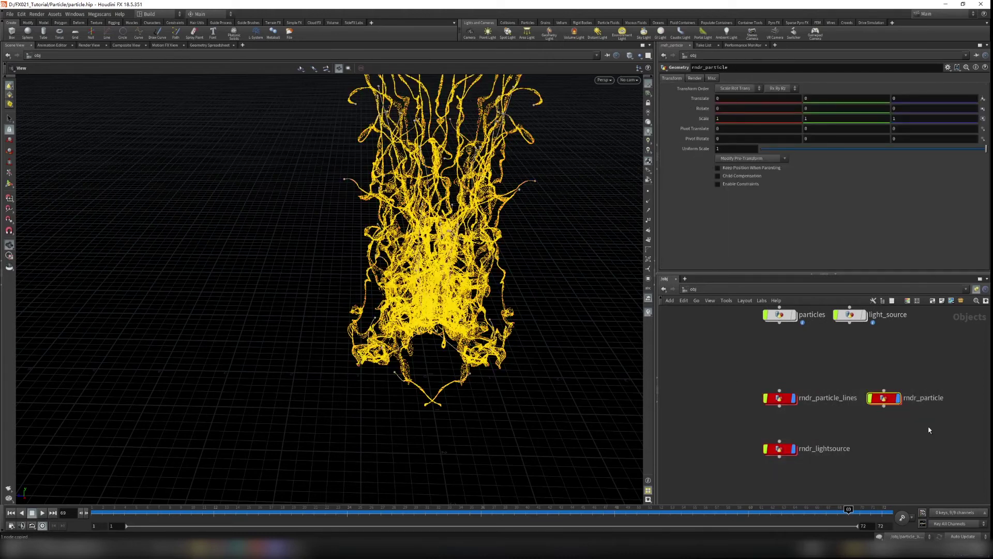
{"action": "middle_click_drag", "start_coordinate": [896, 372], "coordinate": [862, 395]}
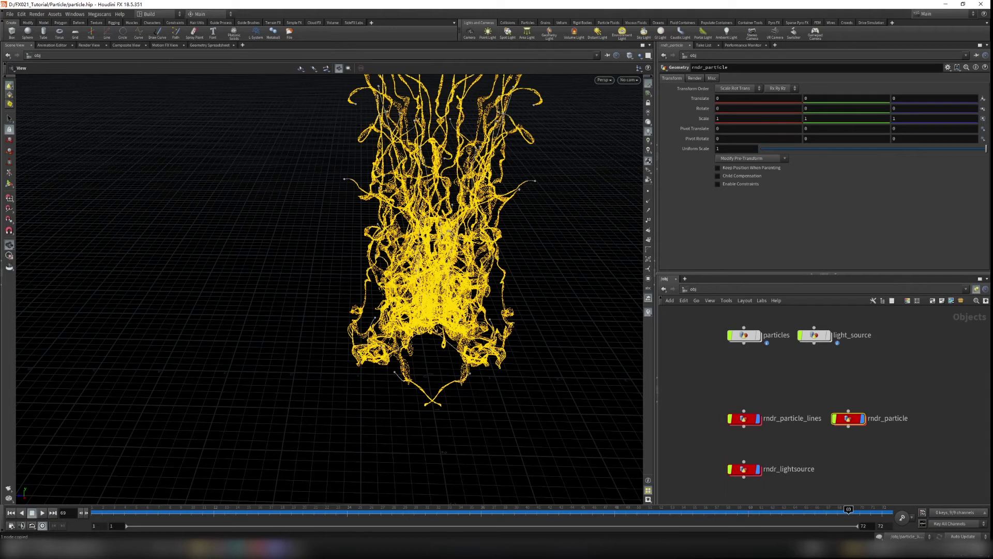
- Add a Geometry object below rndr_particle and rename it rndr_character
{"action": "middle_click_drag", "start_coordinate": [877, 454], "coordinate": [873, 418]}
{"action": "left_click", "coordinate": [843, 437]}
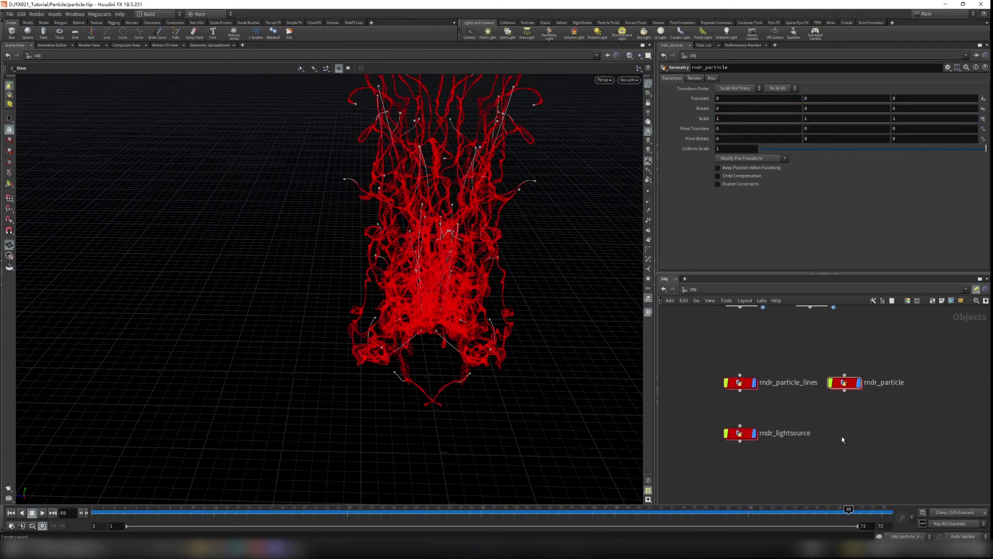
{"action": "key", "text": "Tab"}
{"action": "type", "text": "ge"}
{"action": "key", "text": "Return"}
{"action": "left_click", "coordinate": [842, 438]}
{"action": "key", "text": "F2"}
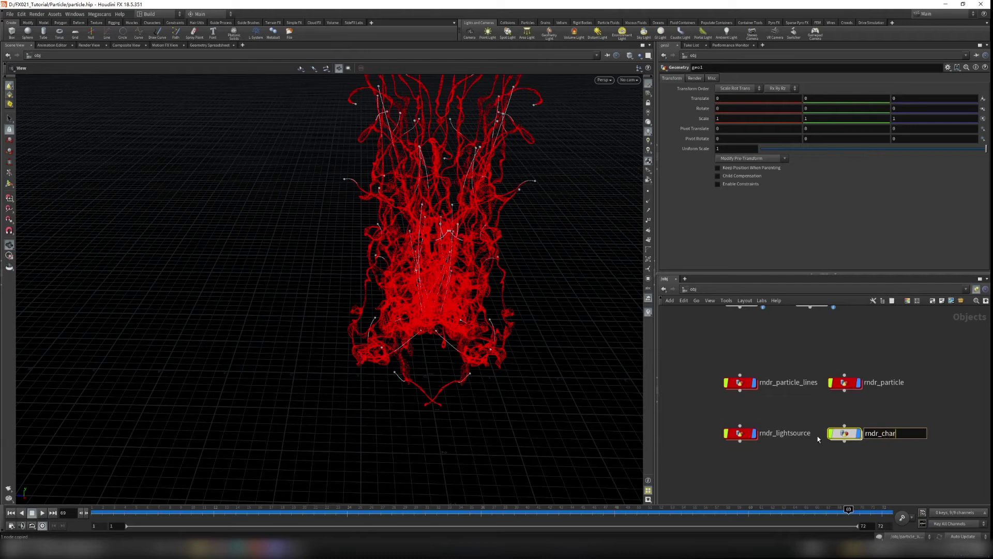
{"action": "type", "text": "rndr_character"}
{"action": "key", "text": "Return"}
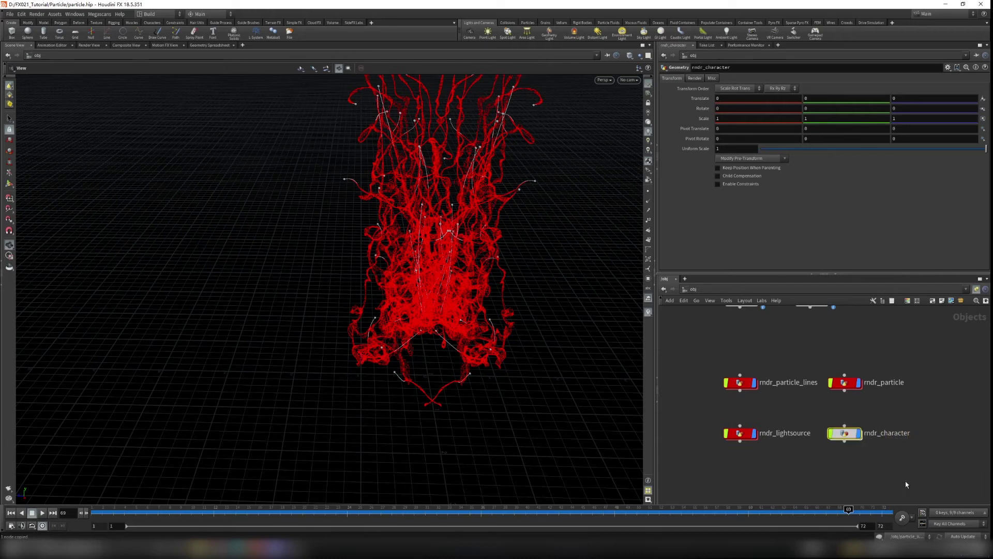
- Color the rndr_character node red to match the other render objects
{"action": "key", "text": "c"}
{"action": "left_click", "coordinate": [938, 454]}
{"action": "key", "text": "c"}
{"action": "middle_click_drag", "start_coordinate": [873, 401], "coordinate": [871, 425]}
{"action": "scroll", "coordinate": [870, 422], "scroll_direction": "down", "scroll_amount": 2}
{"action": "middle_click_drag", "start_coordinate": [847, 369], "coordinate": [847, 424]}
{"action": "mouse_move", "coordinate": [894, 399]}
{"action": "middle_mouse_down"}
{"action": "mouse_move", "coordinate": [885, 420]}
{"action": "mouse_move", "coordinate": [885, 386]}
{"action": "middle_mouse_up"}
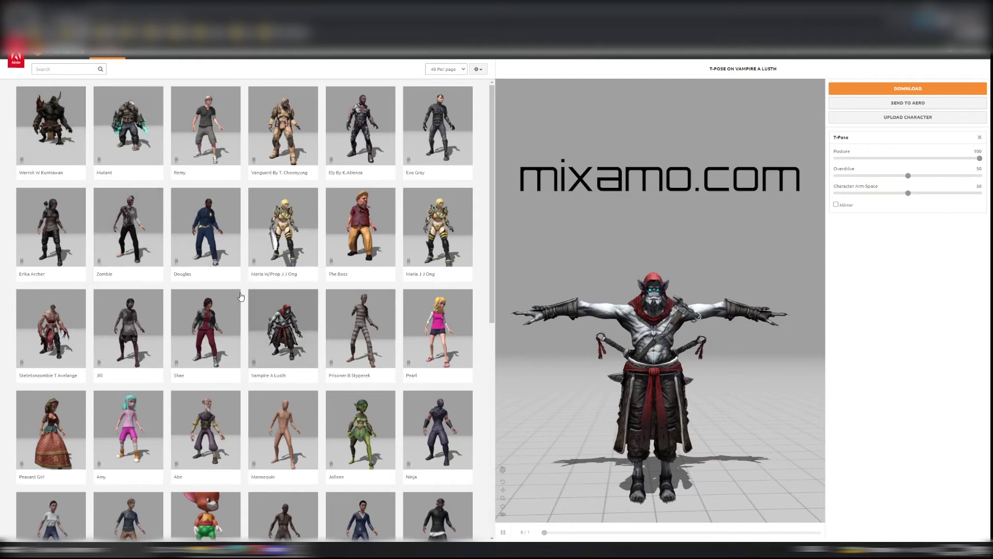
- On the Mixamo website, browse the character list and load the Racer character
{"action": "scroll", "coordinate": [430, 260], "scroll_direction": "down", "scroll_amount": 5}
{"action": "scroll", "coordinate": [429, 260], "scroll_direction": "down", "scroll_amount": 2}
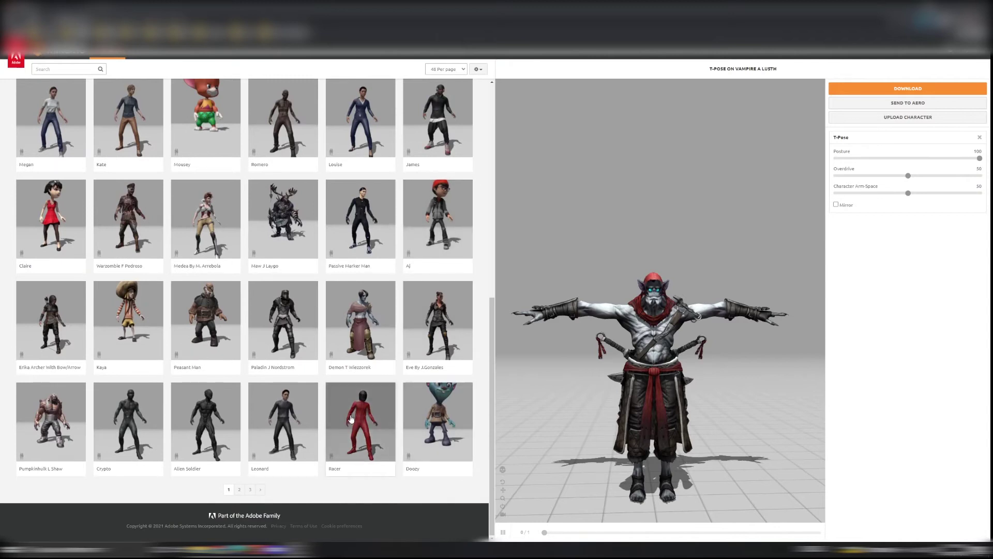
{"action": "left_click", "coordinate": [363, 426]}
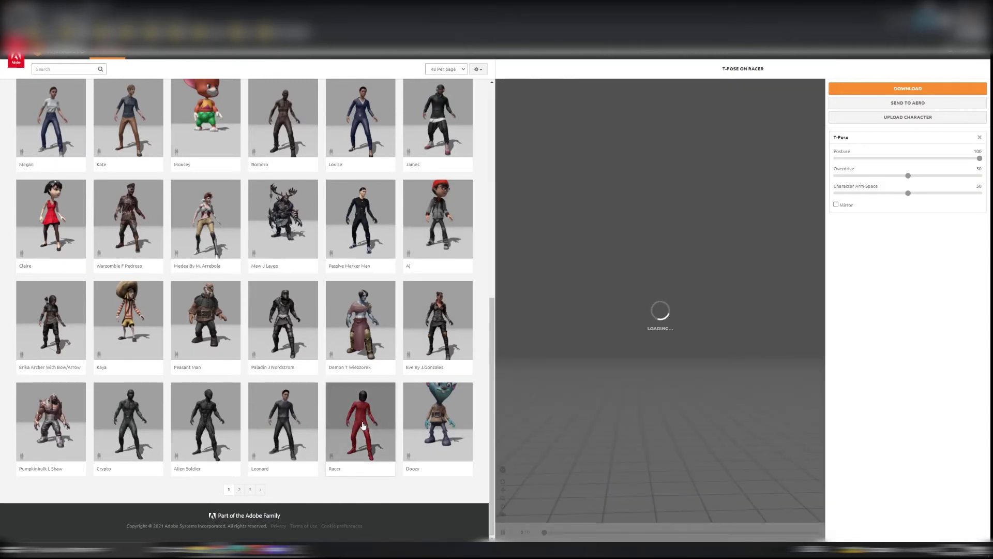
- Switch to the animation library and preview the Capoeira animation on the Racer character
{"action": "middle_click_drag", "start_coordinate": [696, 260], "coordinate": [699, 289]}
{"action": "scroll", "coordinate": [676, 259], "scroll_direction": "up", "scroll_amount": 3}
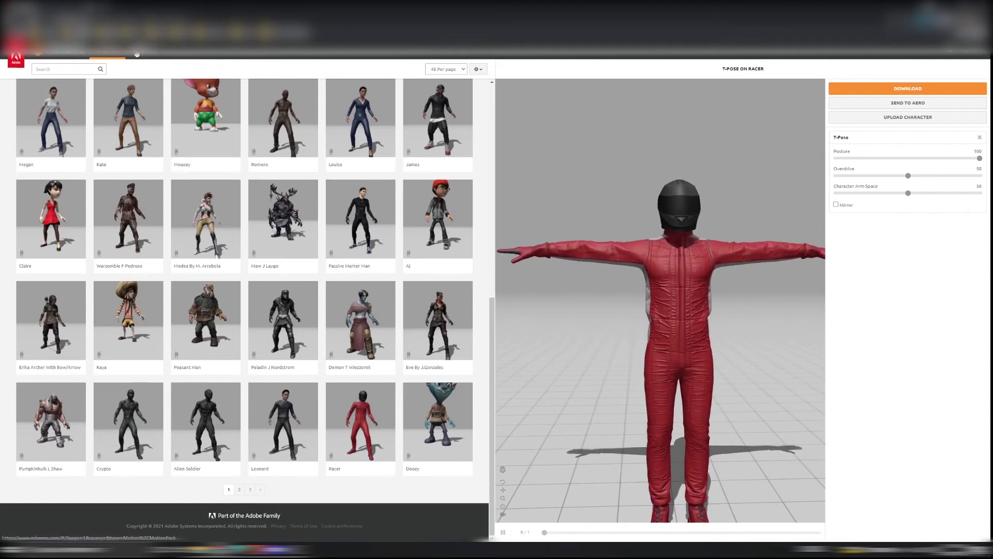
{"action": "left_click", "coordinate": [136, 54]}
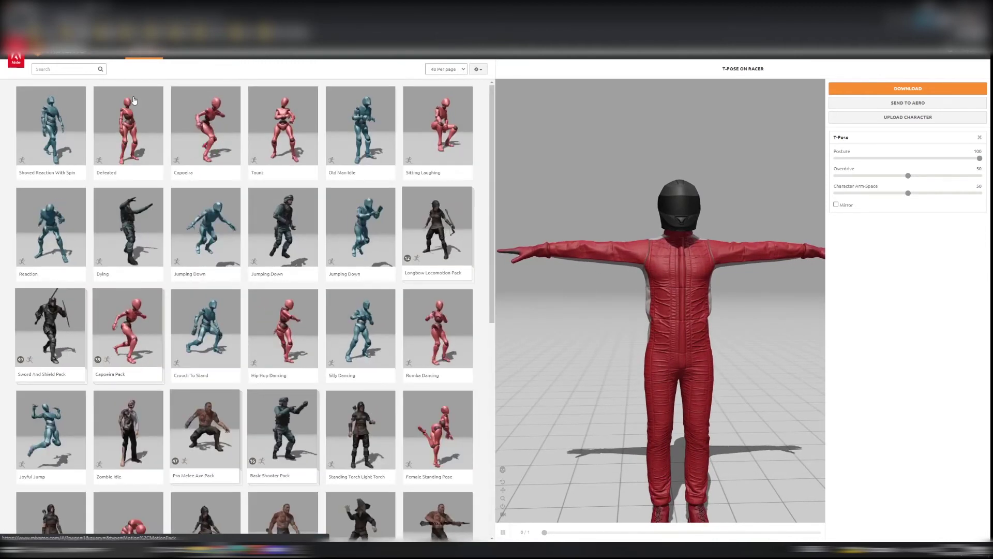
{"action": "left_click", "coordinate": [233, 123]}
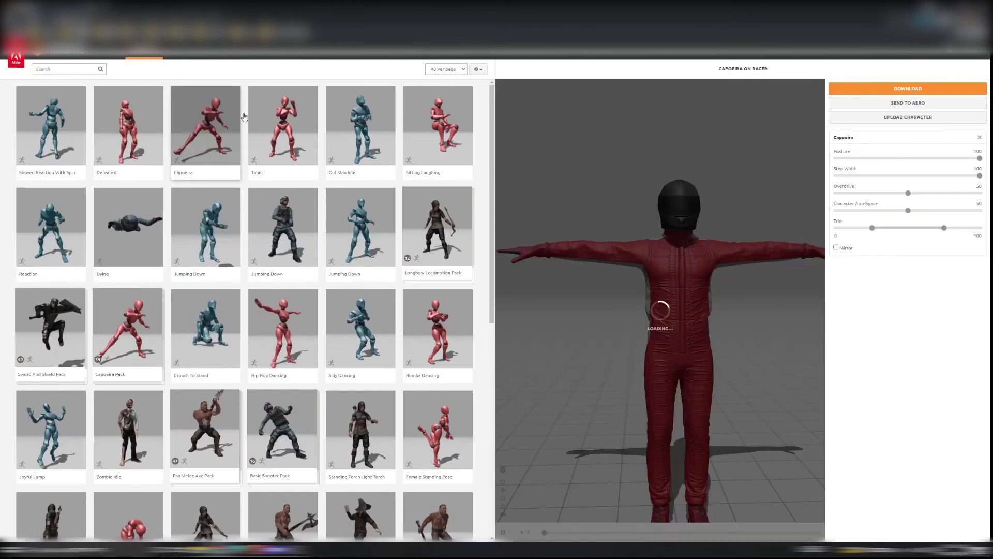
- Search the animations for "sit" and apply the Sitting Idle pose that sits on the ground to the Racer
{"action": "left_click", "coordinate": [76, 71]}
{"action": "type", "text": "sit"}
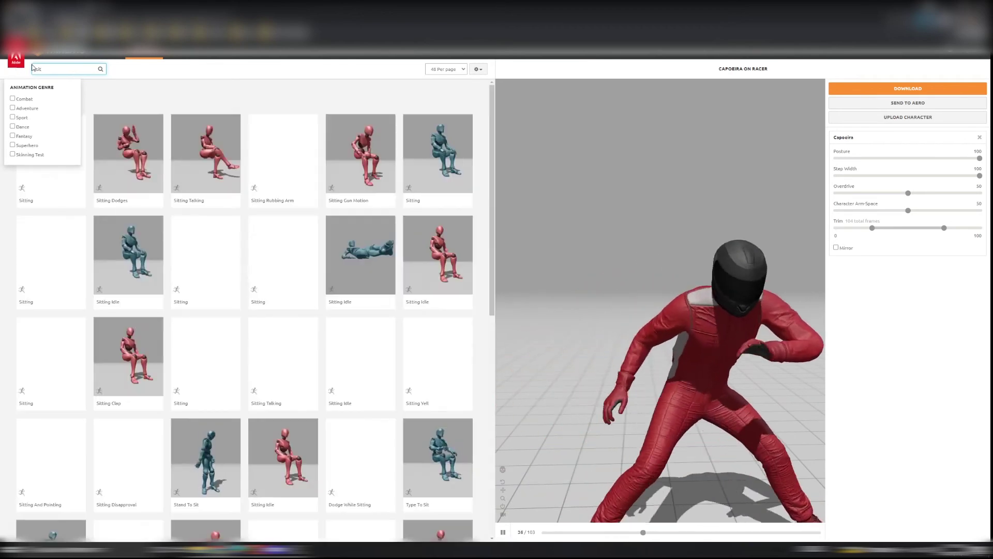
{"action": "left_click", "coordinate": [104, 93]}
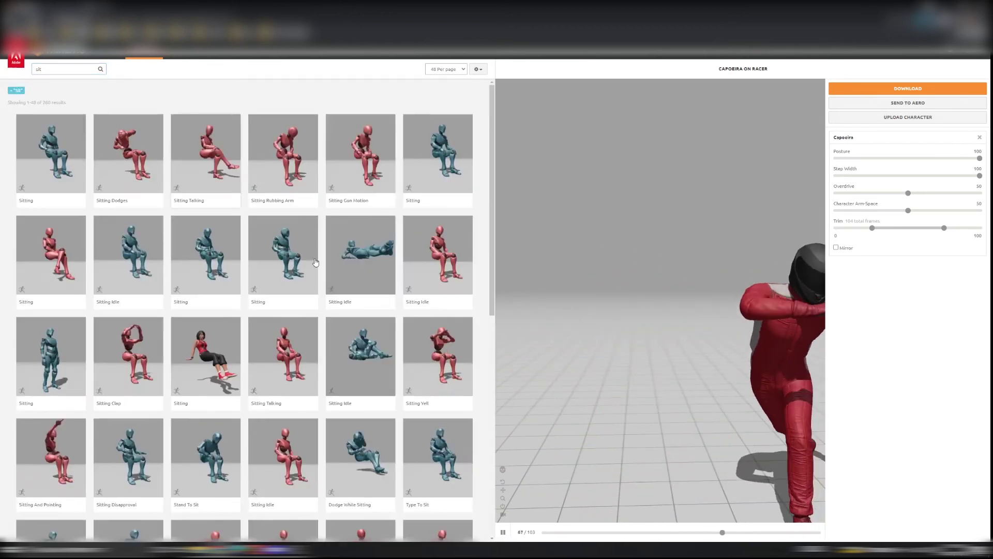
{"action": "scroll", "coordinate": [287, 236], "scroll_direction": "down", "scroll_amount": 2}
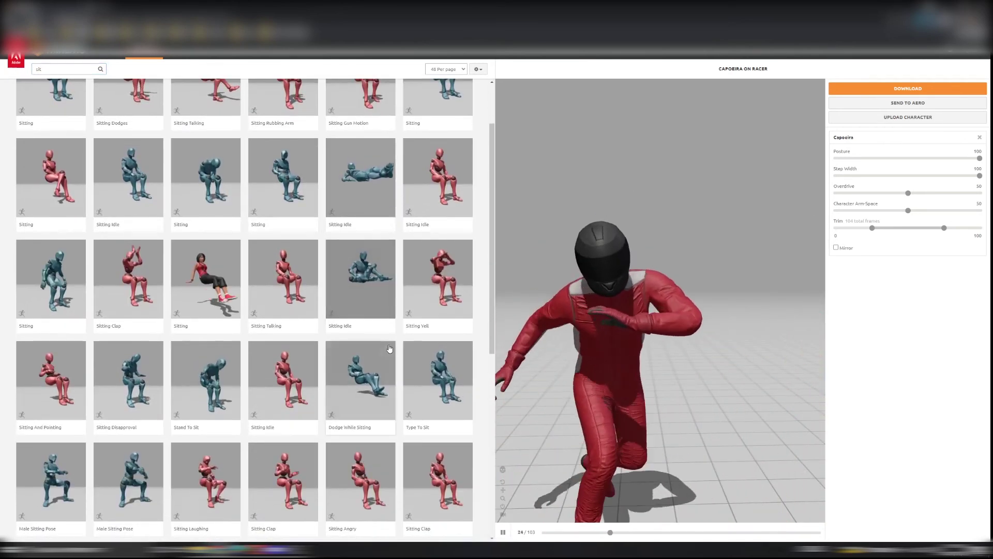
{"action": "scroll", "coordinate": [373, 360], "scroll_direction": "down", "scroll_amount": 1}
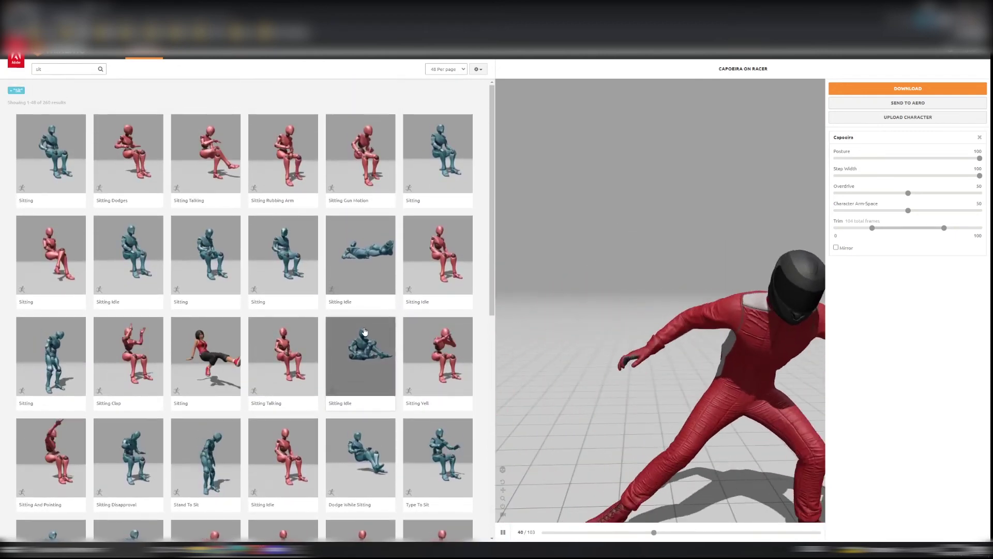
{"action": "scroll", "coordinate": [367, 337], "scroll_direction": "up", "scroll_amount": 1}
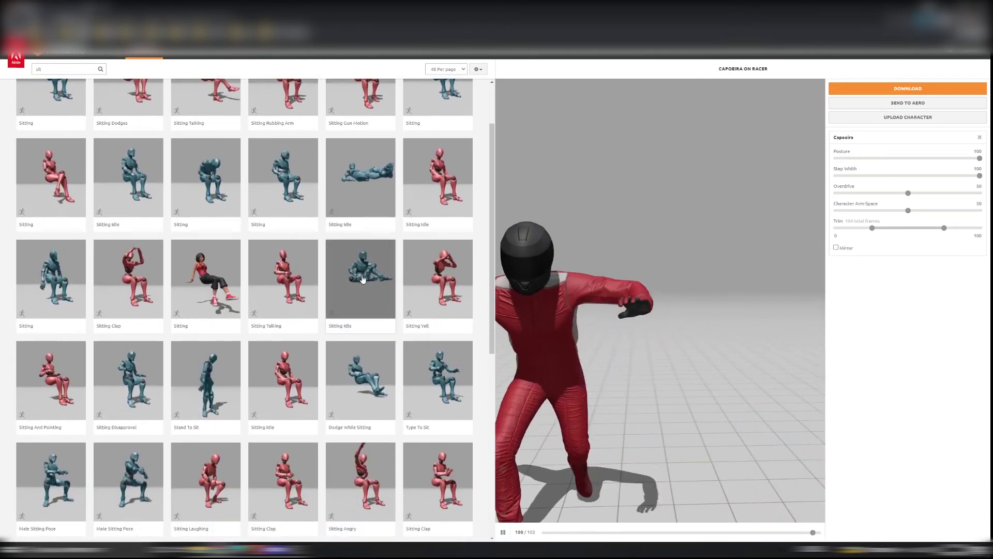
{"action": "left_click", "coordinate": [372, 293]}
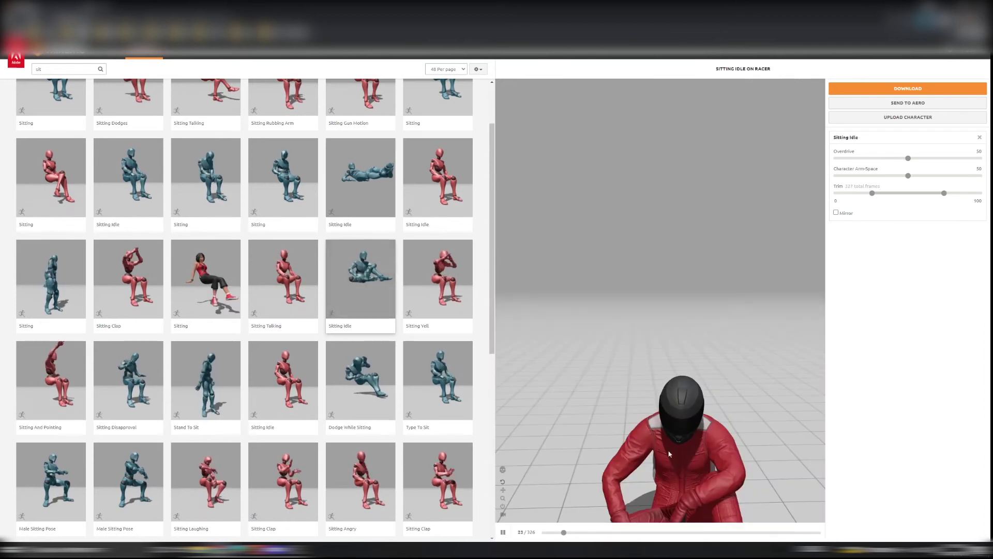
{"action": "right_click_drag", "start_coordinate": [713, 363], "coordinate": [734, 395]}
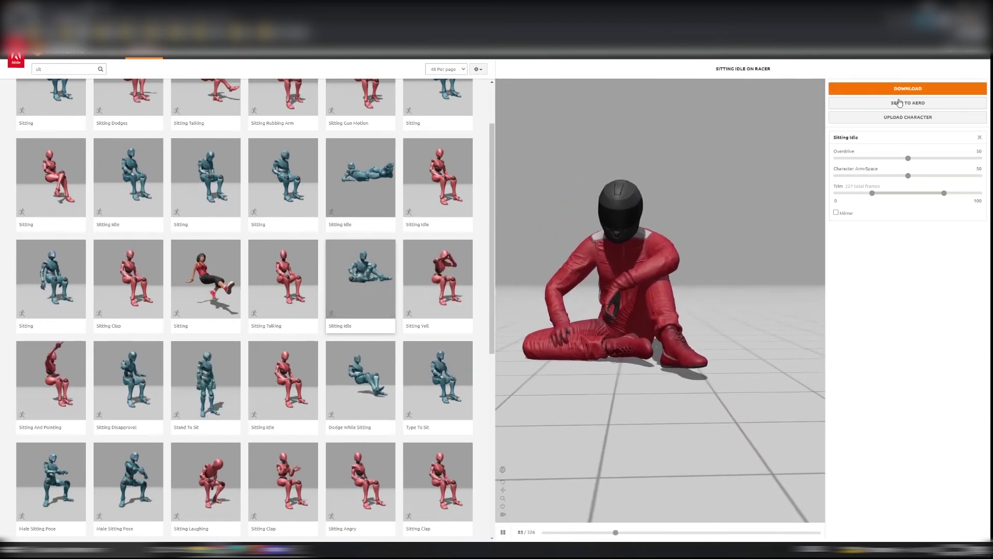
{"action": "right_click_drag", "start_coordinate": [665, 209], "coordinate": [680, 227]}
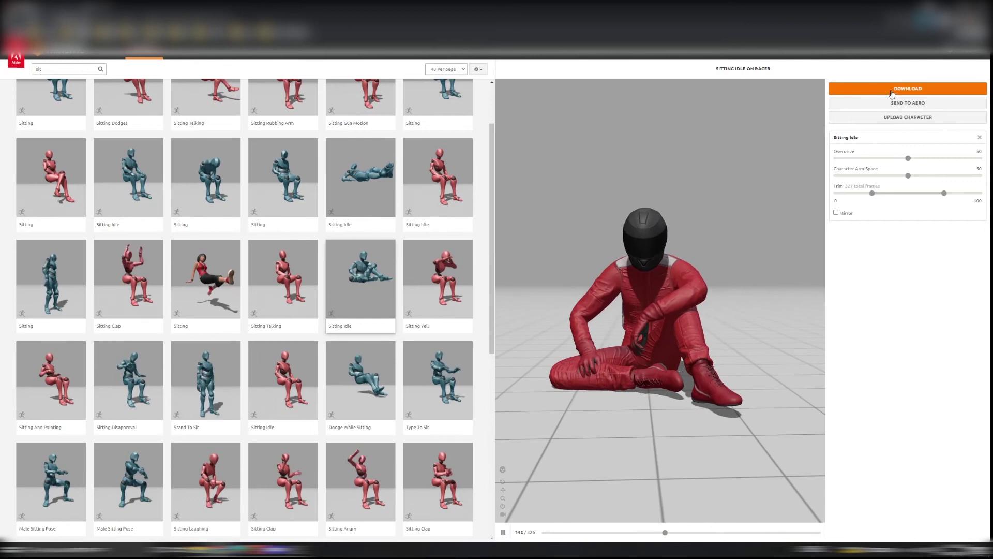
- Download the animated character as FBX Binary with skin at 24 frames per second, saving Sitting Idle.fbx in the project's geo folder
{"action": "left_click", "coordinate": [892, 89]}
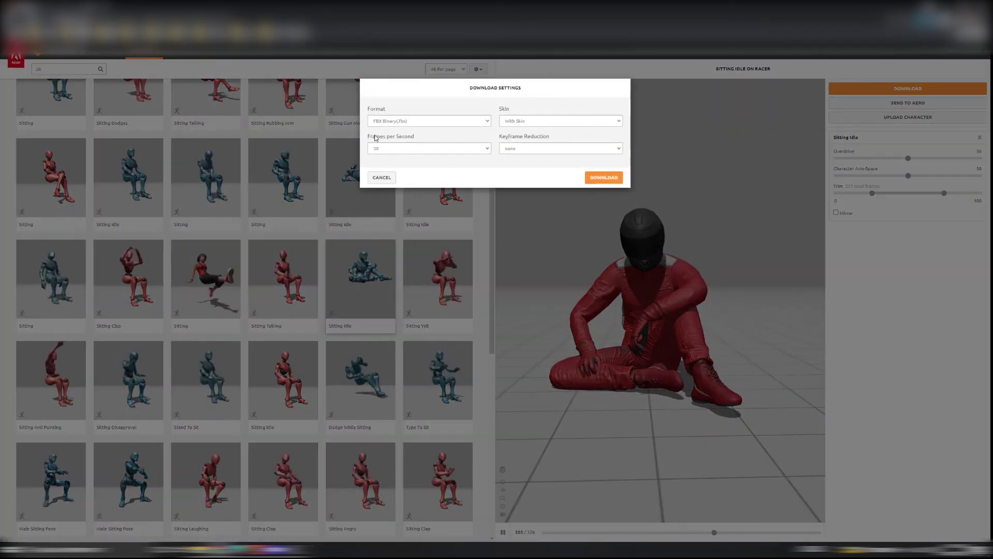
{"action": "left_click", "coordinate": [410, 149]}
{"action": "left_click", "coordinate": [392, 157]}
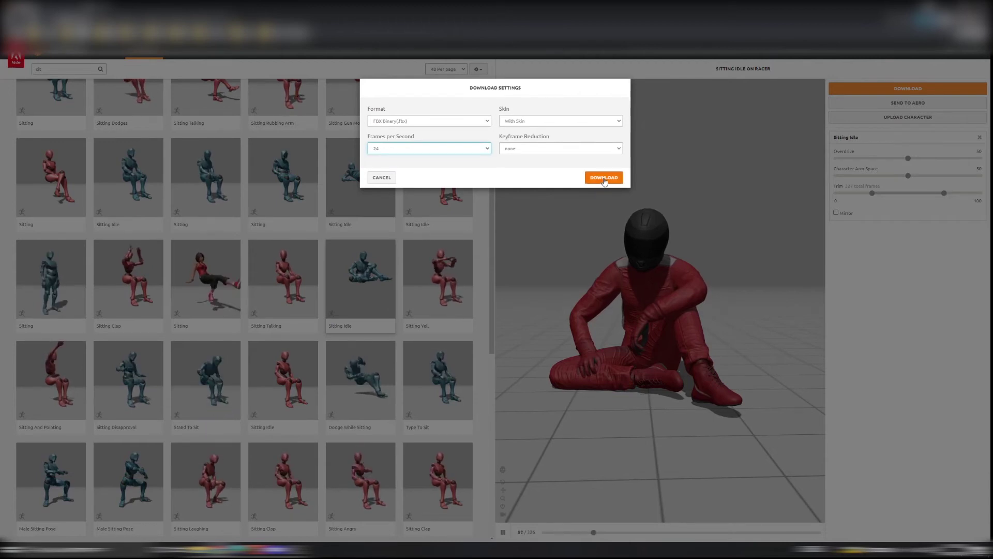
{"action": "left_click", "coordinate": [605, 179]}
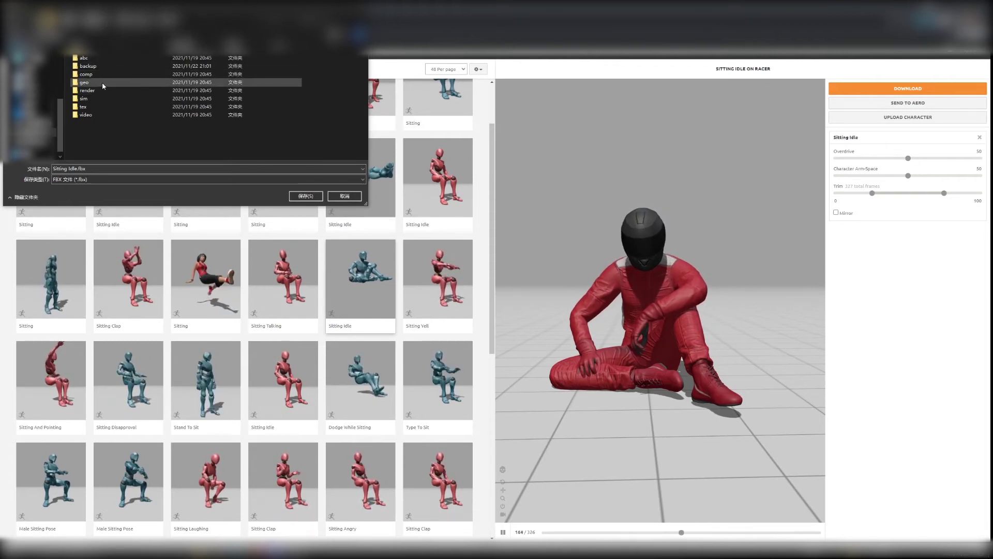
{"action": "double_click", "coordinate": [103, 84]}
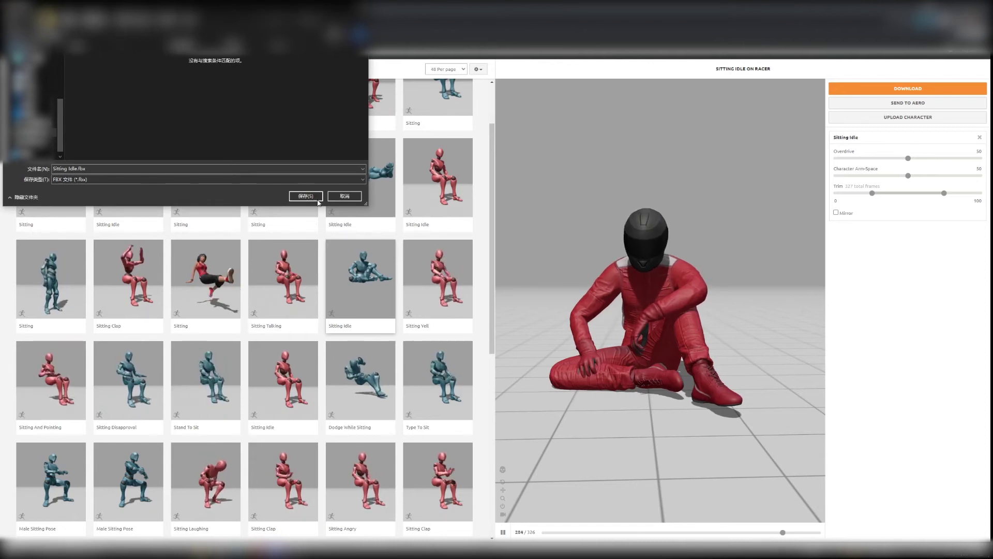
{"action": "left_click", "coordinate": [303, 198]}
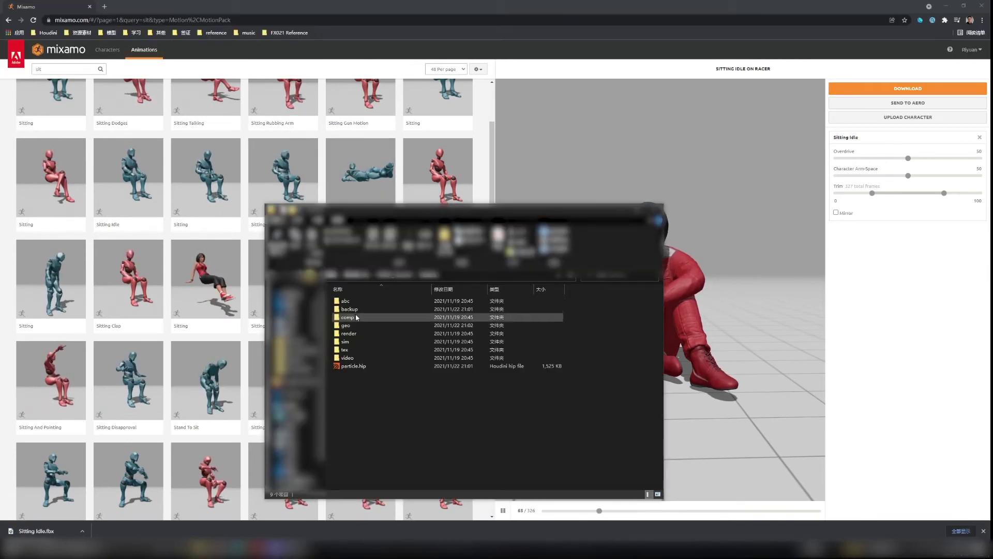
- In the file manager, examine the project folder's subfolders, including geo where the character file is stored
{"action": "left_click", "coordinate": [480, 277]}
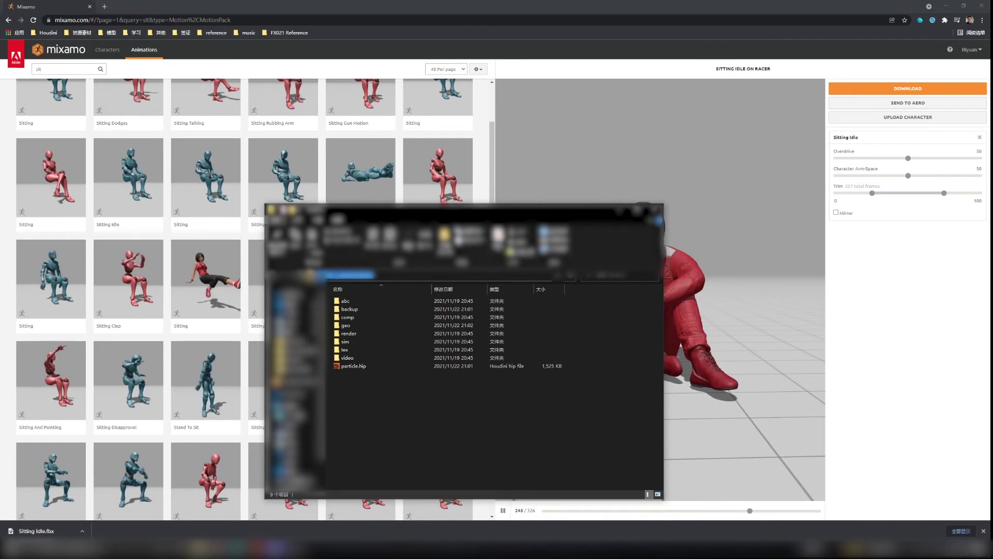
{"action": "double_click", "coordinate": [346, 325]}
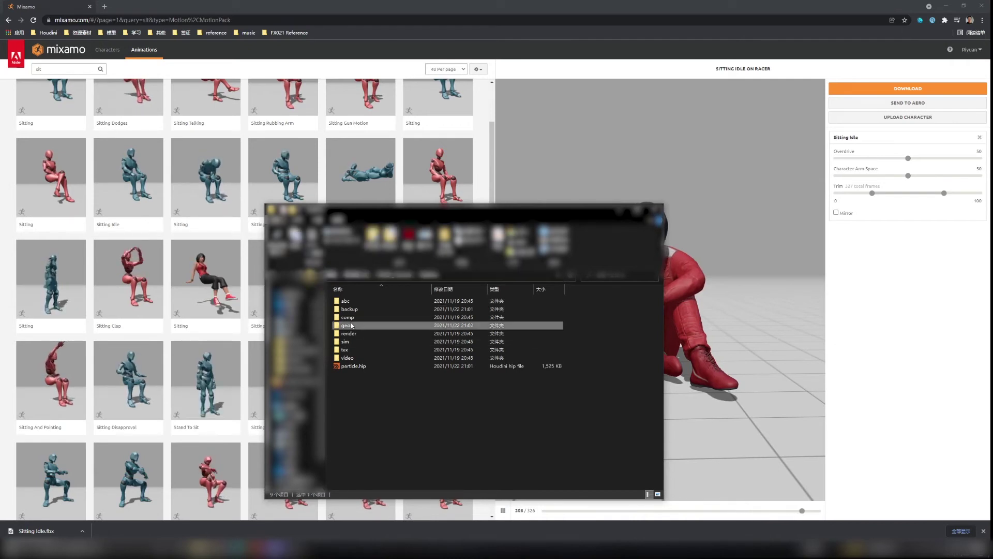
{"action": "left_click_drag", "start_coordinate": [556, 334], "coordinate": [337, 299]}
{"action": "left_click_drag", "start_coordinate": [494, 318], "coordinate": [347, 308]}
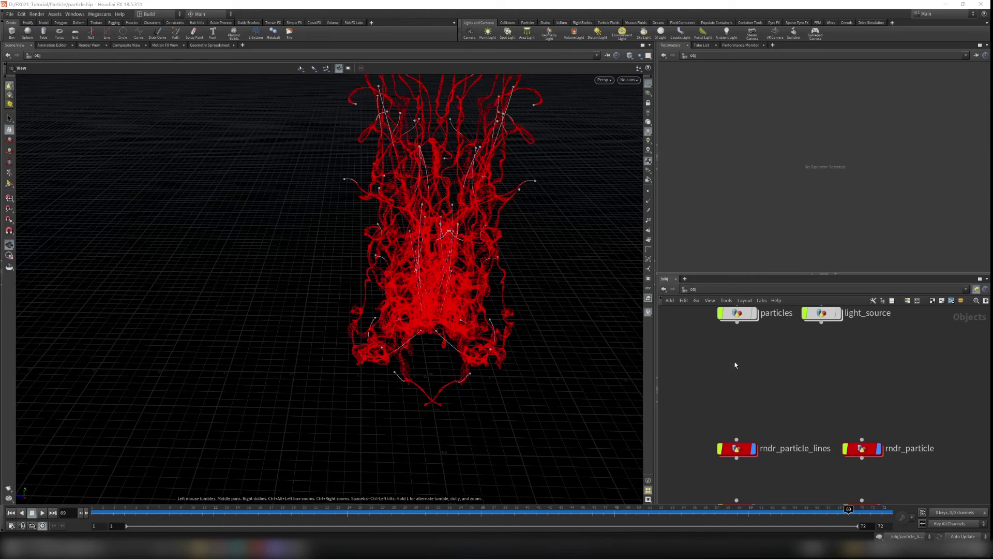
- In Houdini, add a Geometry object below the particles object and rename it character
{"action": "key", "text": "Tab"}
{"action": "type", "text": "geo"}
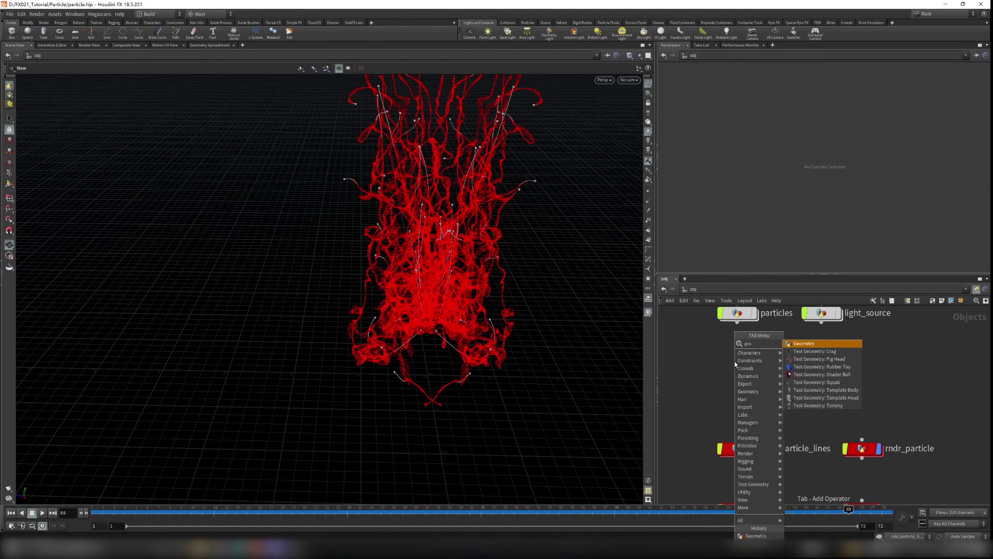
{"action": "key", "text": "Return"}
{"action": "left_click", "coordinate": [735, 361]}
{"action": "left_click", "coordinate": [777, 362]}
{"action": "left_click_drag", "start_coordinate": [781, 363], "coordinate": [747, 365]}
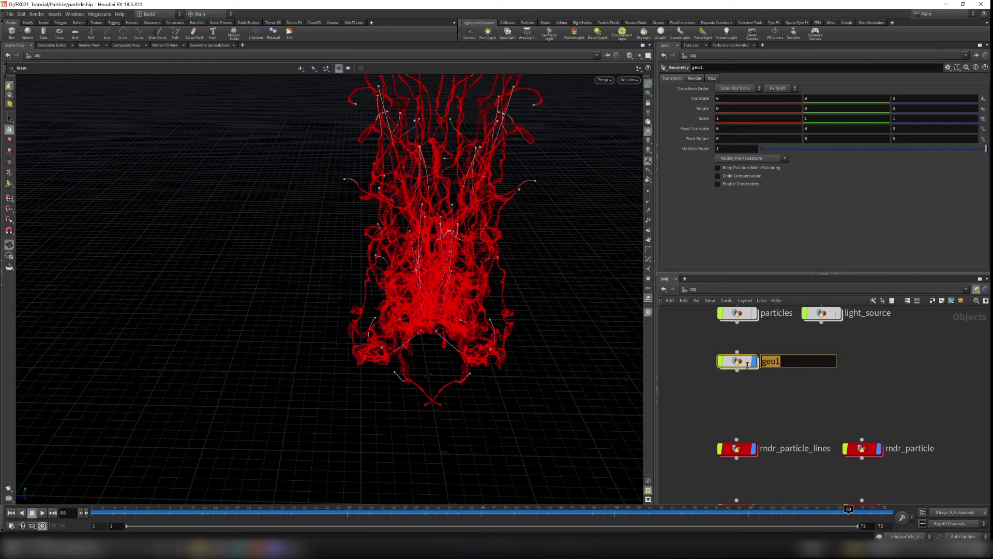
{"action": "type", "text": "charac"}
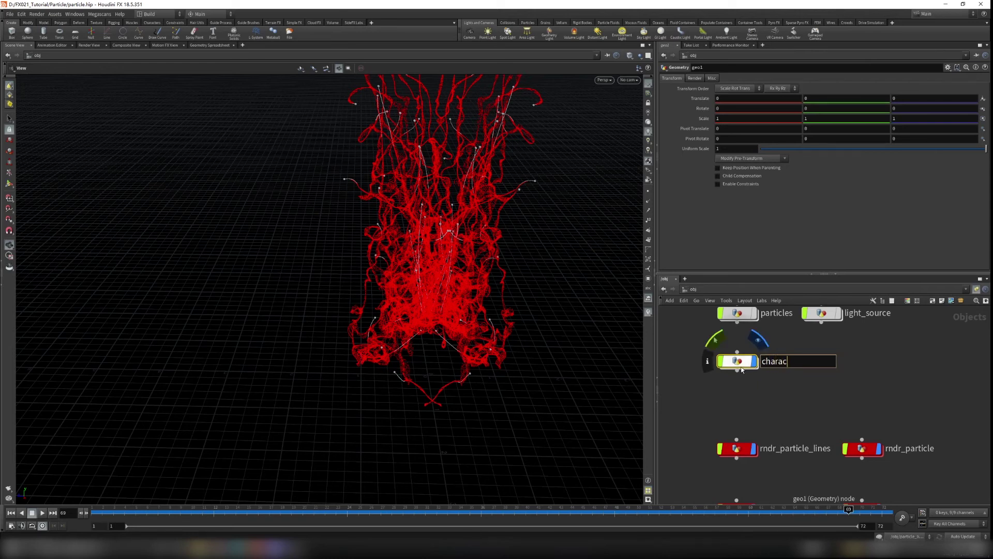
{"action": "type", "text": "ter"}
{"action": "key", "text": "Return"}
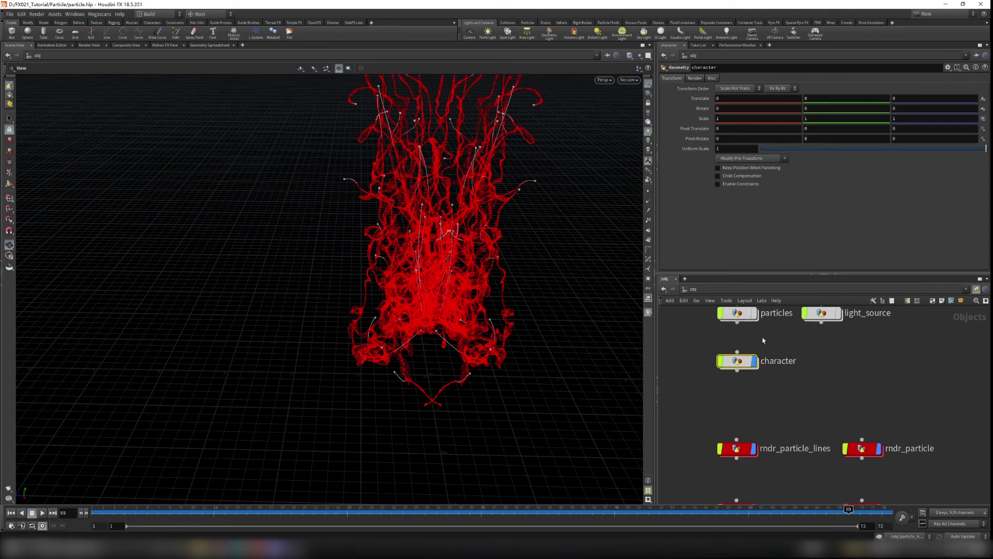
- Review the character and rndr_character objects, and move the character node slightly farther below particles
{"action": "left_click", "coordinate": [760, 344]}
{"action": "middle_click_drag", "start_coordinate": [836, 434], "coordinate": [806, 376]}
{"action": "scroll", "coordinate": [808, 378], "scroll_direction": "down", "scroll_amount": 2}
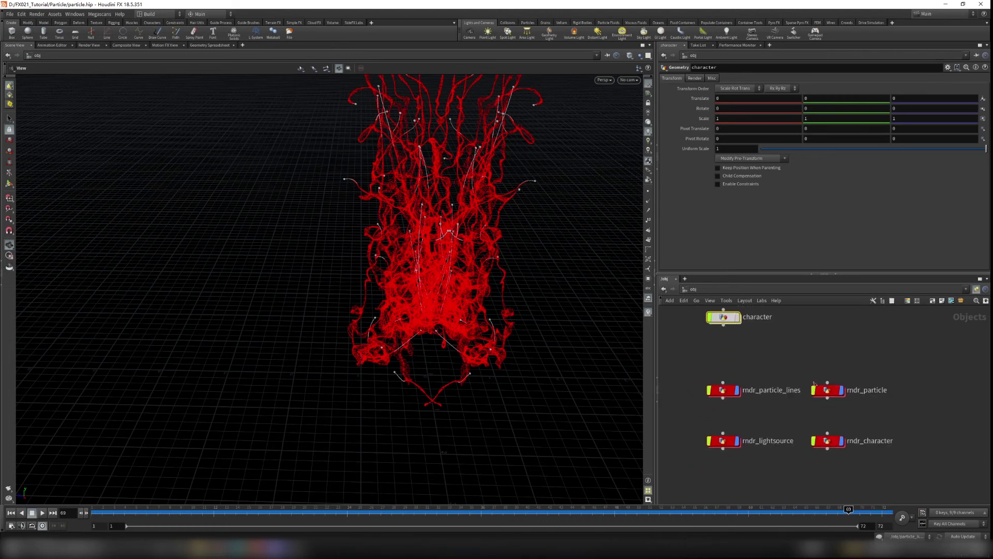
{"action": "left_click", "coordinate": [827, 439]}
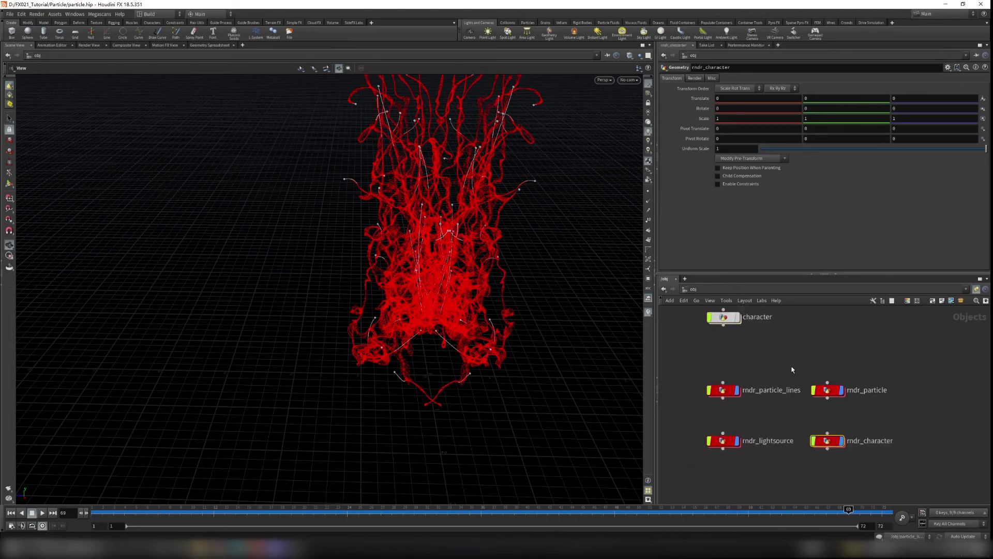
{"action": "scroll", "coordinate": [781, 347], "scroll_direction": "up", "scroll_amount": 3}
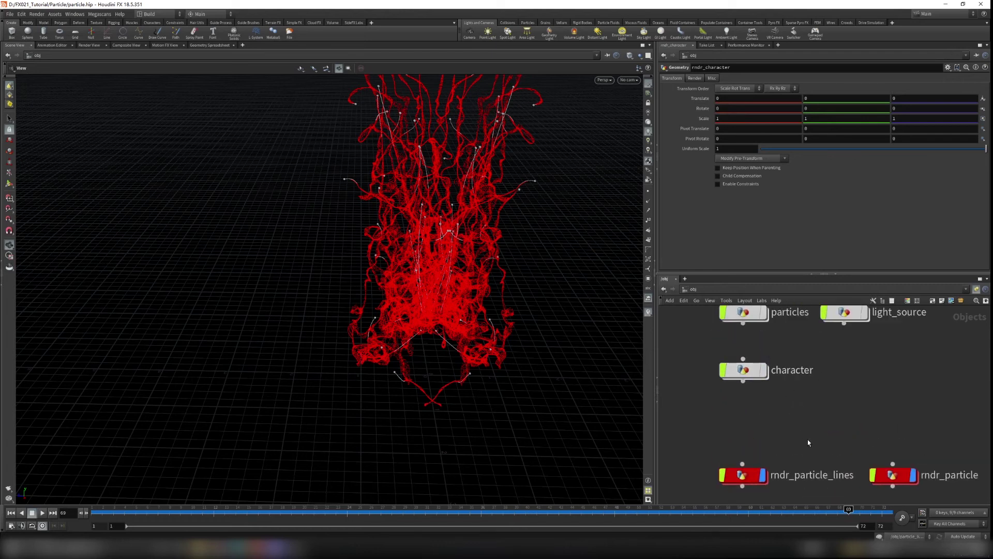
{"action": "middle_click_drag", "start_coordinate": [808, 439], "coordinate": [816, 459]}
{"action": "left_click_drag", "start_coordinate": [754, 398], "coordinate": [754, 409]}
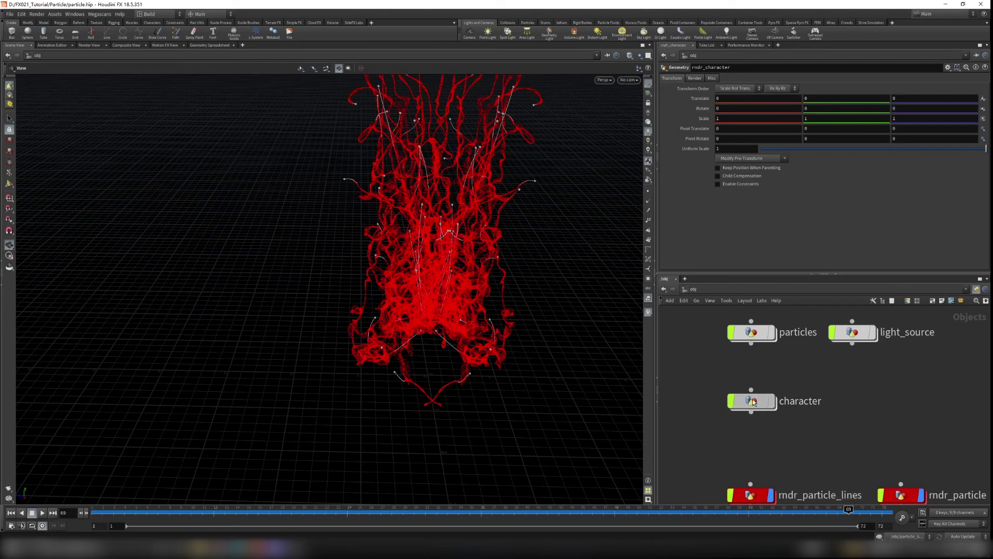
- Inside the character object, add an FBX Character Import node
{"action": "double_click", "coordinate": [742, 402]}
{"action": "key", "text": "Tab"}
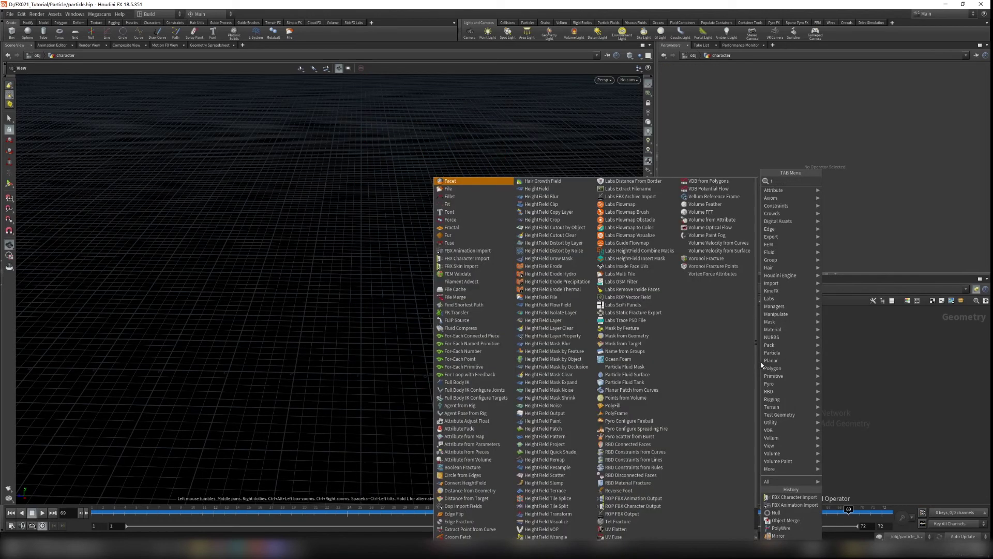
{"action": "type", "text": "fbx"}
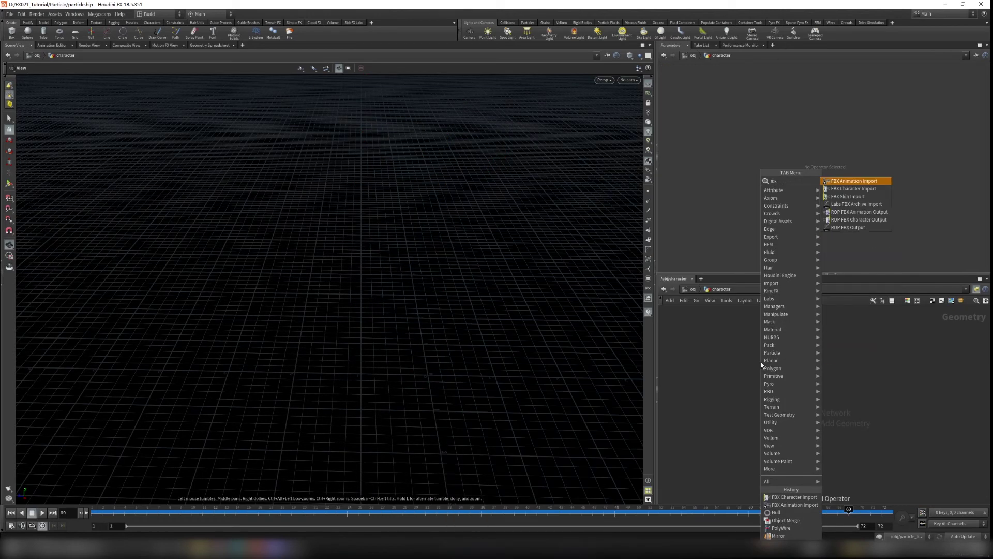
{"action": "key", "text": "Return"}
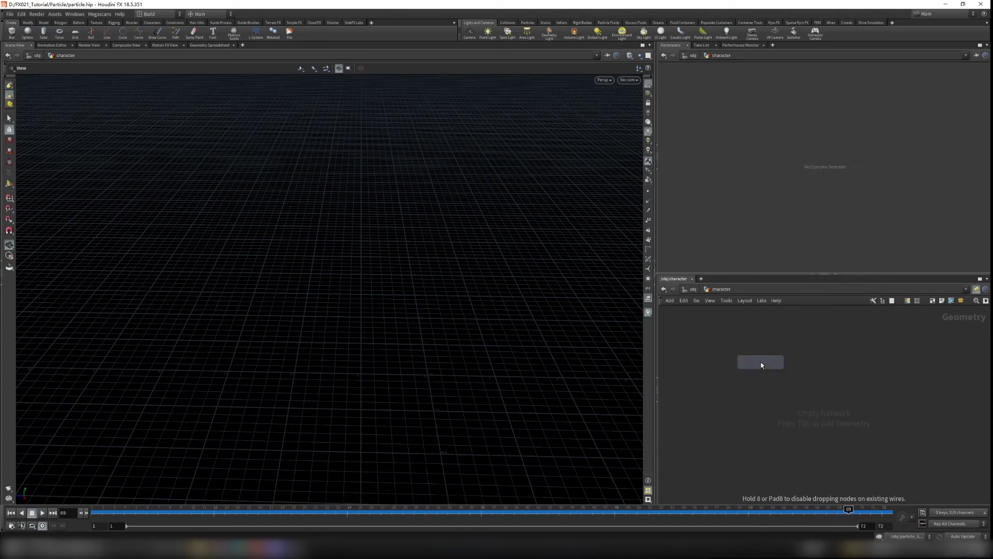
{"action": "left_click", "coordinate": [809, 385]}
- Load Sitting Idle.fbx from the $JOB/geo folder as the FBX file of the character import node
{"action": "left_click", "coordinate": [722, 87]}
{"action": "left_click", "coordinate": [983, 90]}
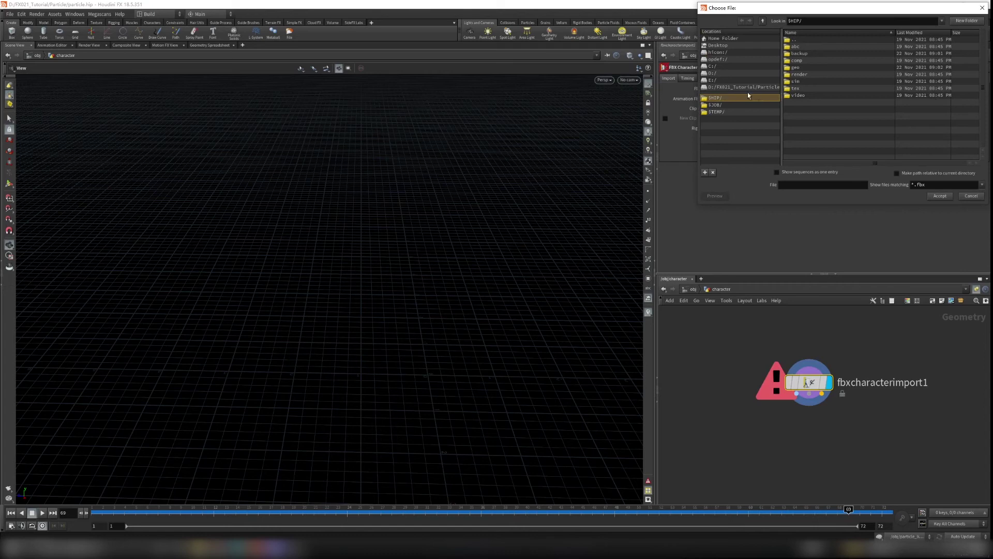
{"action": "left_click", "coordinate": [717, 105]}
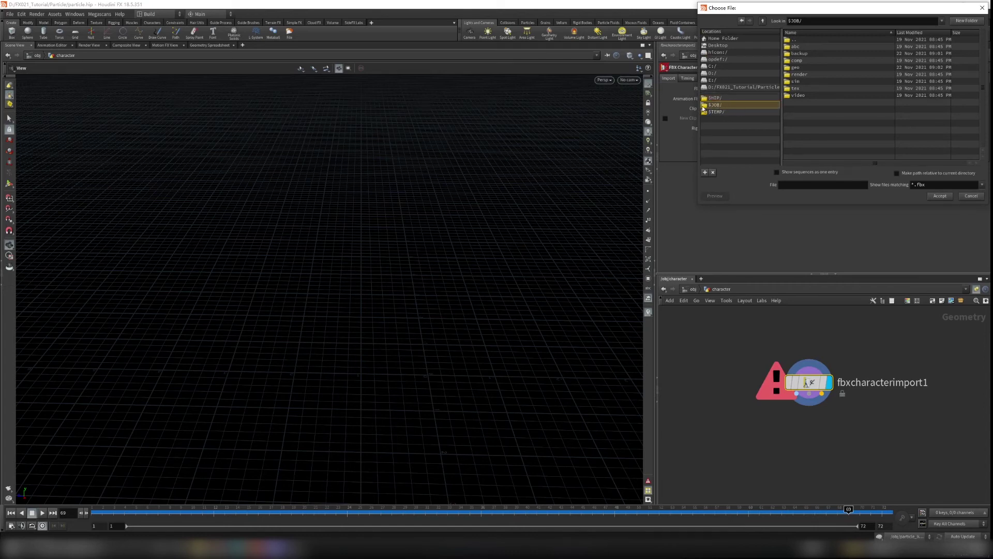
{"action": "double_click", "coordinate": [803, 69]}
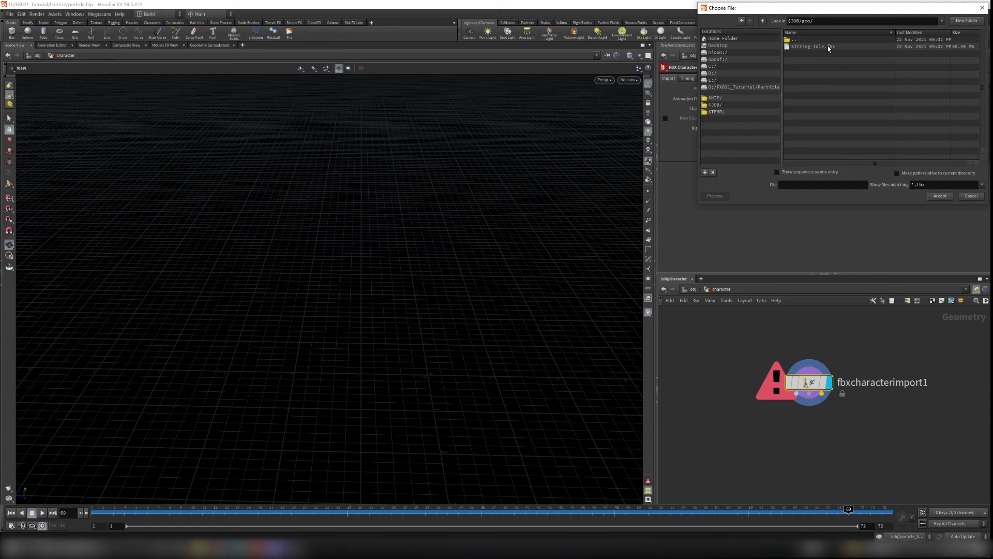
{"action": "left_click", "coordinate": [830, 48]}
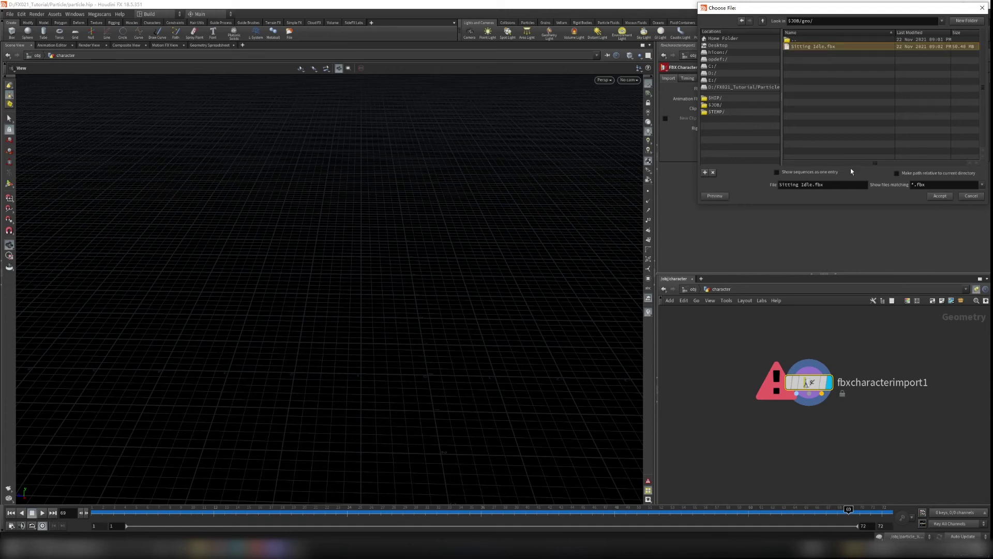
{"action": "left_click", "coordinate": [939, 196]}
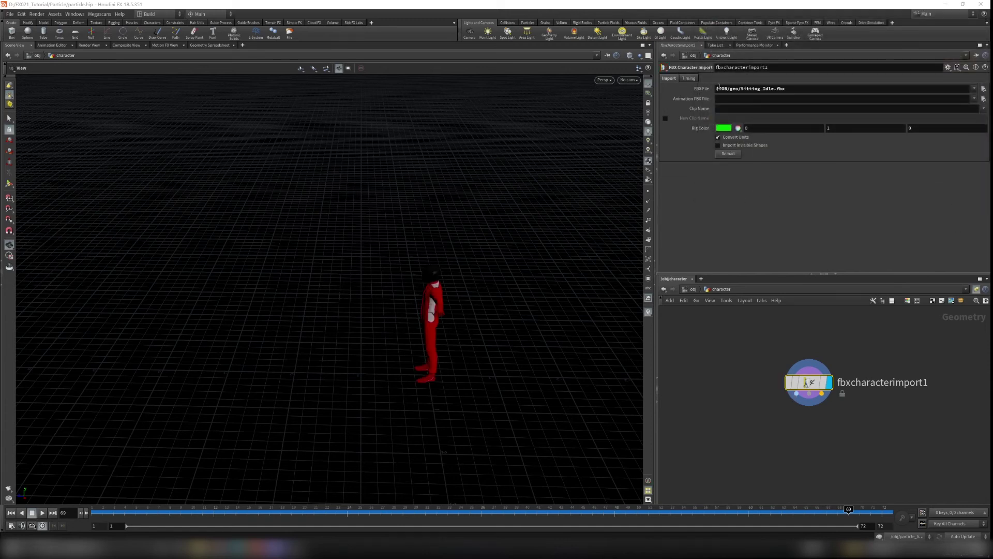
- Inspect the imported character from the front, play its timeline and return to the first frame
{"action": "left_click_drag", "start_coordinate": [446, 330], "coordinate": [572, 311]}
{"action": "right_click_drag", "start_coordinate": [481, 316], "coordinate": [598, 293]}
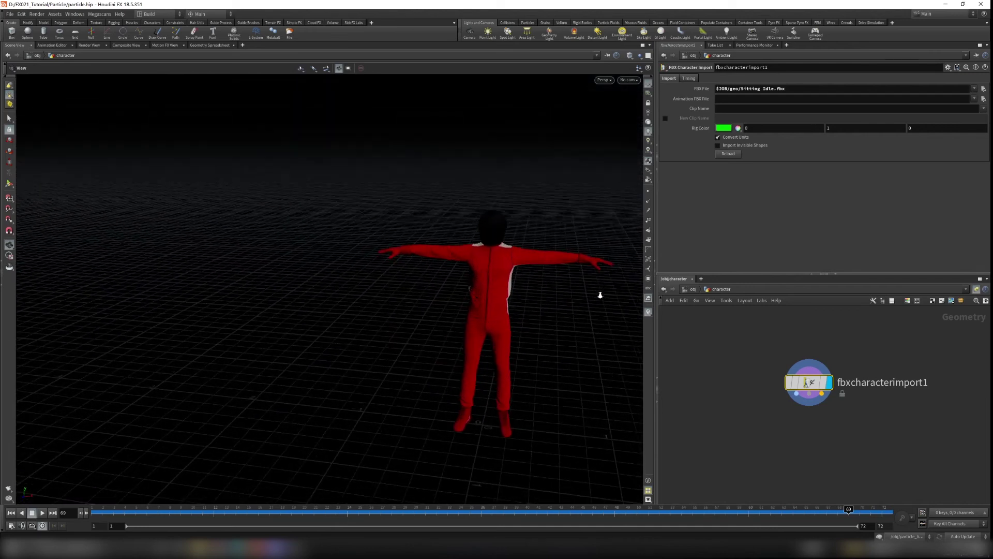
{"action": "middle_click_drag", "start_coordinate": [509, 324], "coordinate": [466, 325]}
{"action": "left_click_drag", "start_coordinate": [466, 325], "coordinate": [492, 308]}
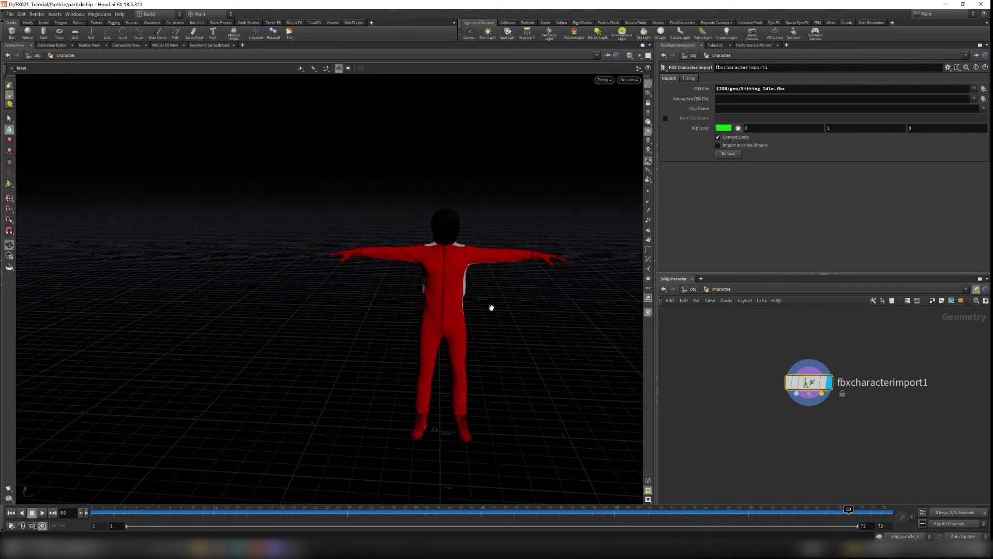
{"action": "left_click", "coordinate": [44, 513]}
{"action": "left_click", "coordinate": [44, 513]}
{"action": "left_click", "coordinate": [11, 514]}
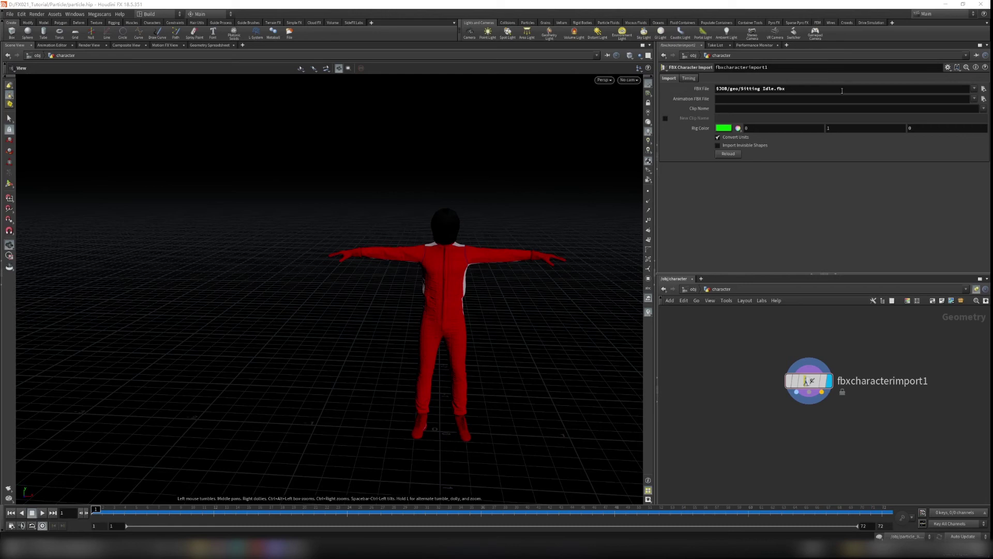
{"action": "left_click_drag", "start_coordinate": [794, 89], "coordinate": [690, 91]}
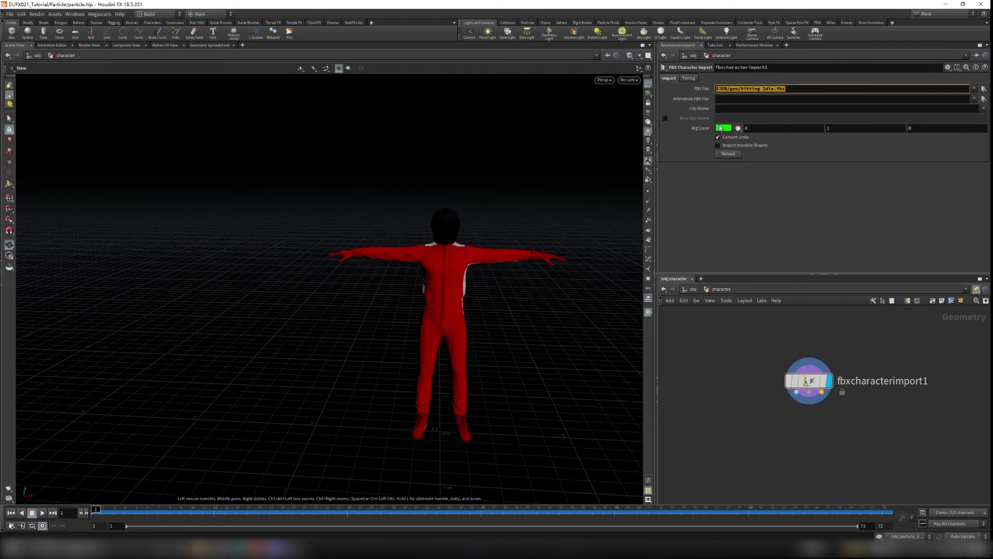
{"action": "left_click", "coordinate": [795, 89]}
{"action": "left_click_drag", "start_coordinate": [795, 89], "coordinate": [704, 90]}
- Add a Bone Deform node below fbxcharacterimport1
{"action": "middle_click_drag", "start_coordinate": [781, 438], "coordinate": [787, 384]}
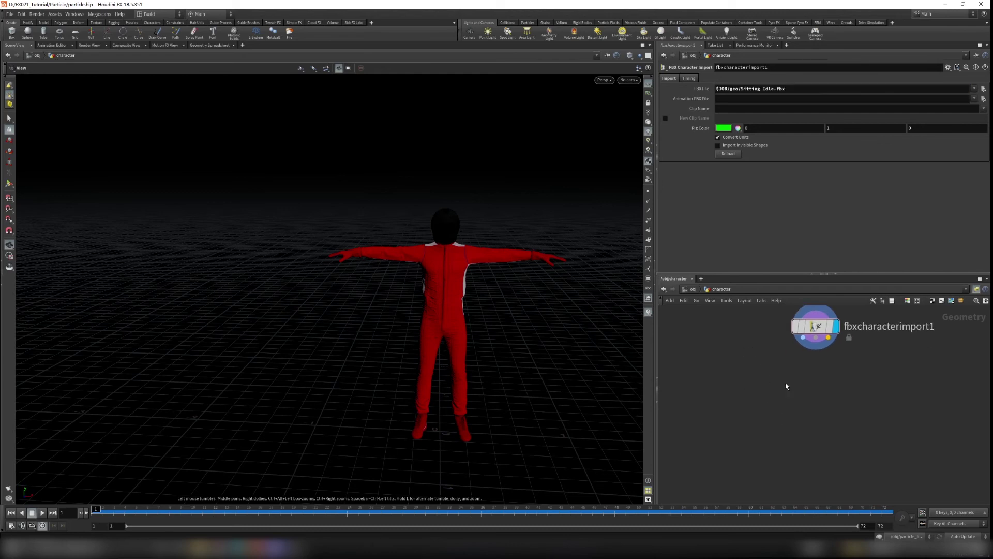
{"action": "key", "text": "Tab"}
{"action": "type", "text": "bone"}
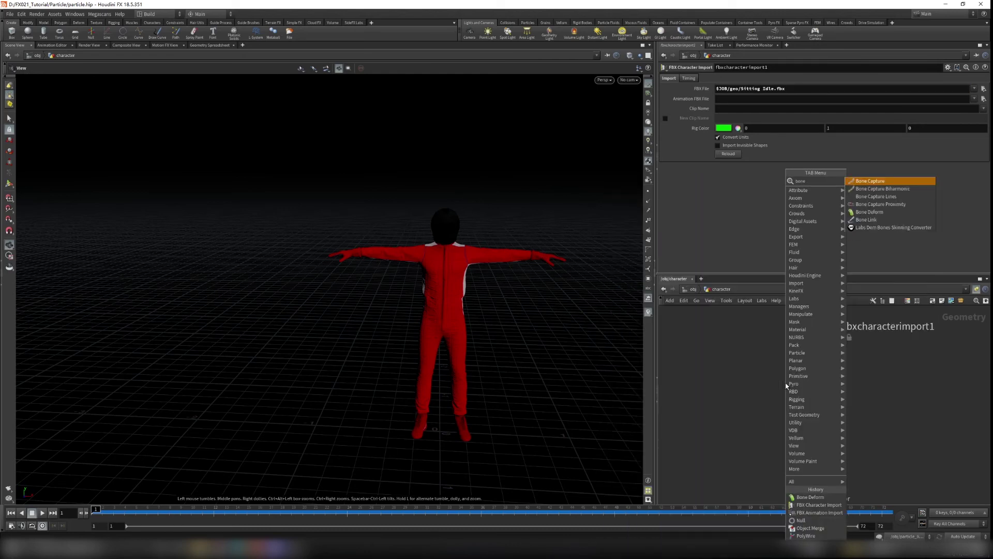
{"action": "type", "text": " def"}
{"action": "key", "text": "Return"}
{"action": "left_click", "coordinate": [818, 416]}
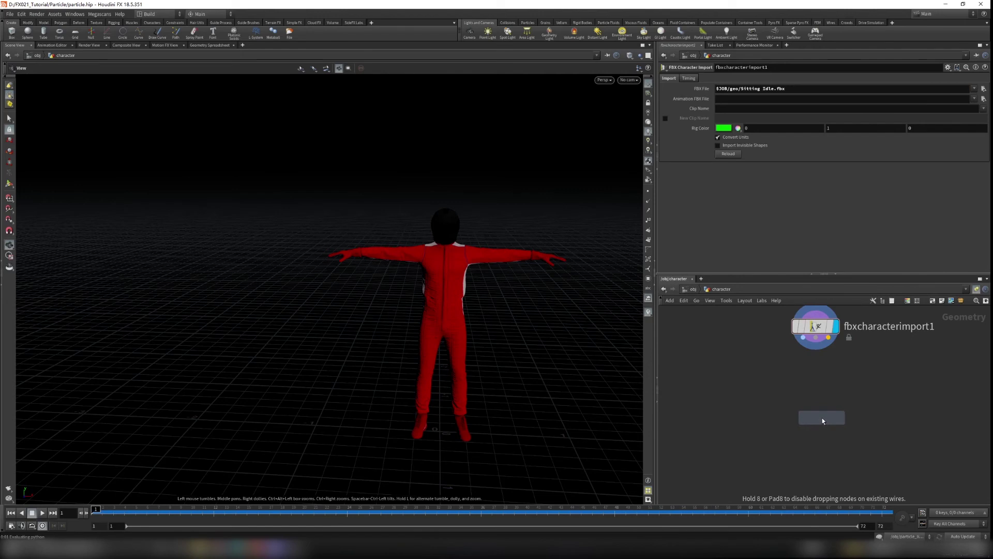
- Connect all three outputs of fbxcharacterimport1 to the matching Bone Deform inputs and display the Bone Deform result
{"action": "left_click", "coordinate": [804, 339], "text": "shift"}
{"action": "left_click", "coordinate": [816, 338], "text": "shift"}
{"action": "left_click", "coordinate": [828, 339], "text": "shift"}
{"action": "left_click", "coordinate": [803, 404]}
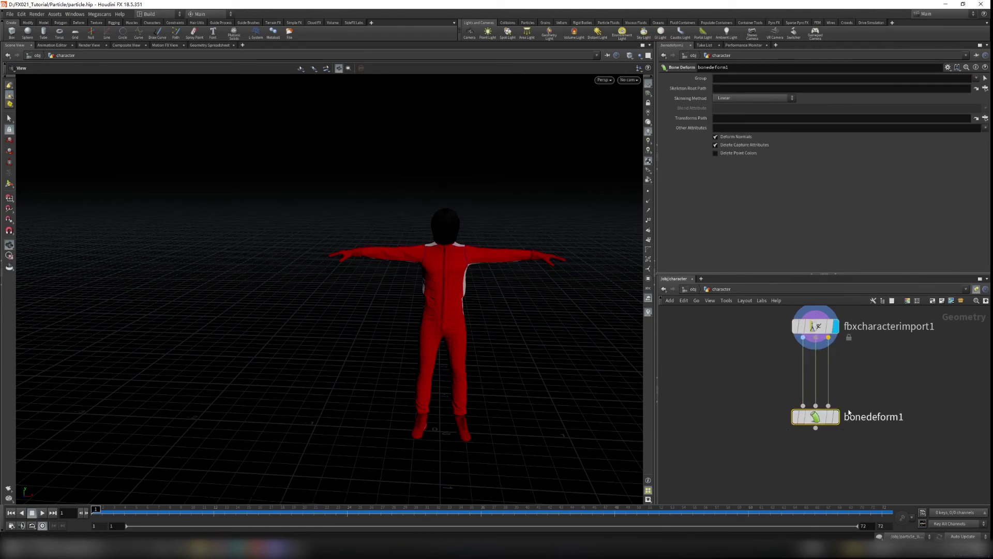
{"action": "left_click_drag", "start_coordinate": [721, 373], "coordinate": [864, 444]}
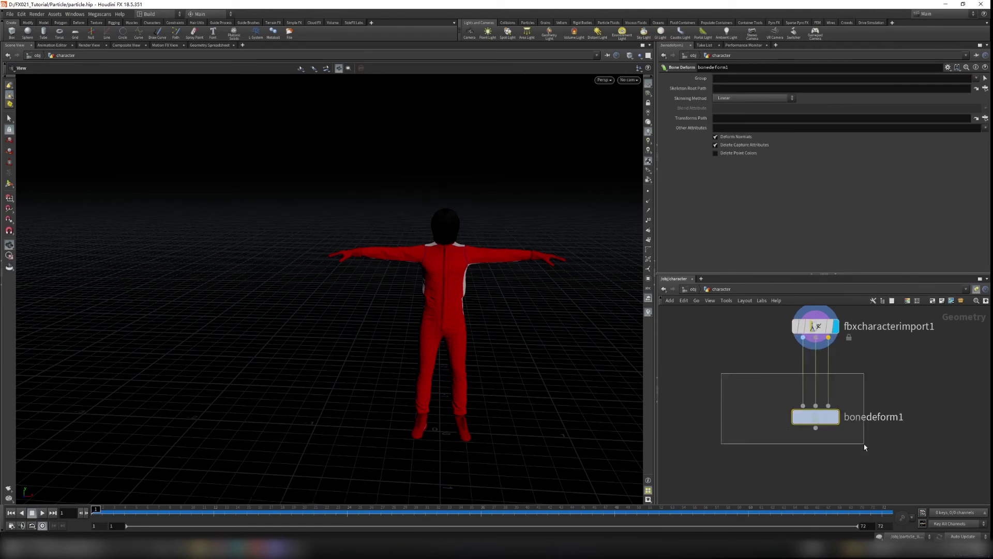
{"action": "left_click", "coordinate": [836, 416]}
- Examine the deformed character's sitting pose from several angles while playing back its animation
{"action": "scroll", "coordinate": [456, 432], "scroll_direction": "up", "scroll_amount": 4}
{"action": "left_click_drag", "start_coordinate": [463, 436], "coordinate": [537, 414]}
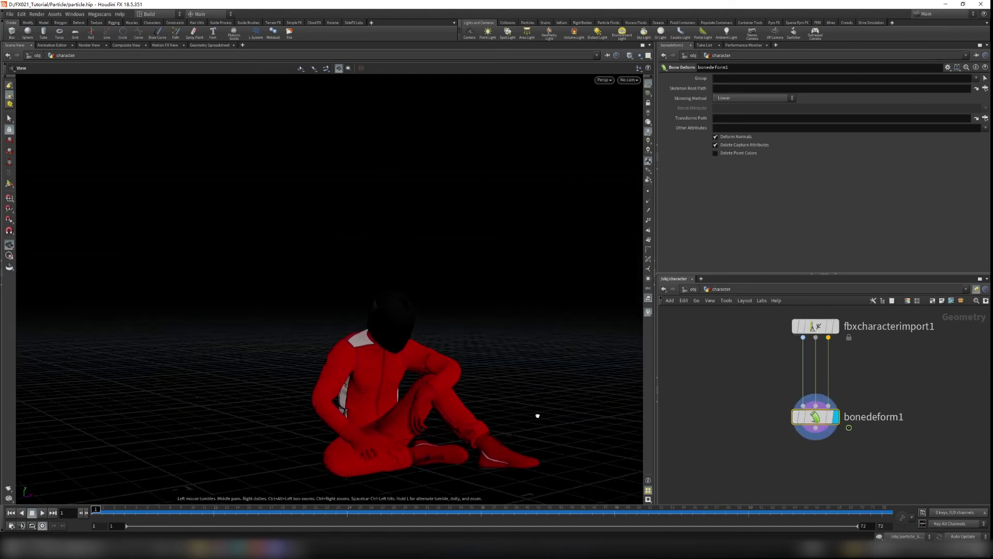
{"action": "middle_click_drag", "start_coordinate": [484, 428], "coordinate": [494, 368]}
{"action": "left_click_drag", "start_coordinate": [494, 367], "coordinate": [517, 393]}
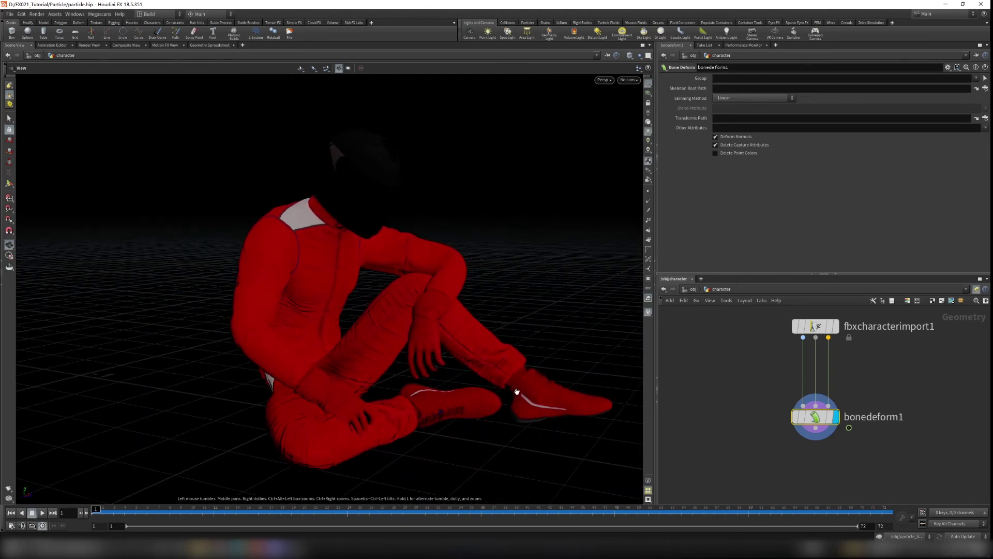
{"action": "left_click", "coordinate": [42, 515]}
{"action": "left_click_drag", "start_coordinate": [382, 299], "coordinate": [295, 311]}
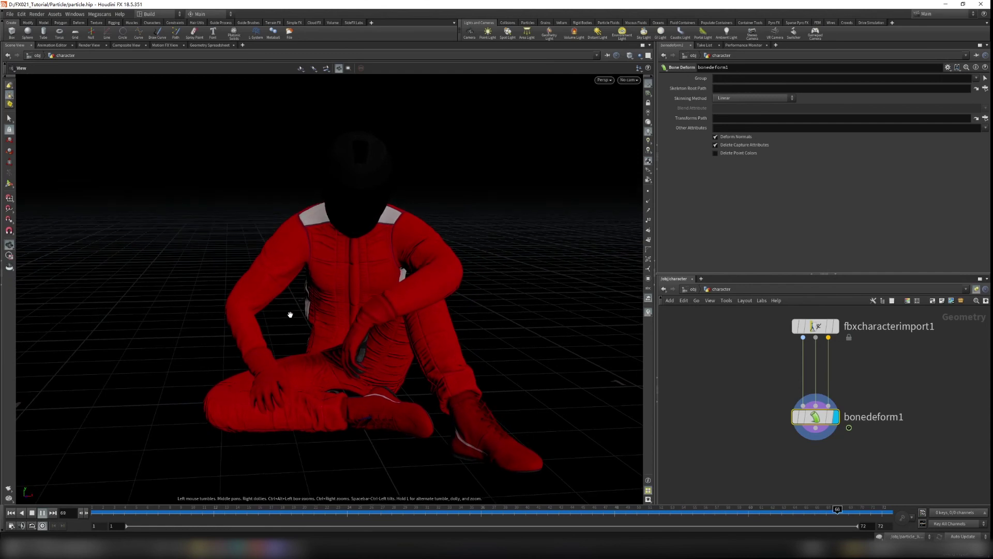
{"action": "scroll", "coordinate": [293, 325], "scroll_direction": "down", "scroll_amount": 3}
{"action": "left_click", "coordinate": [42, 514]}
- Add a Null node connected below bonedeform1 and rename it OUT
{"action": "middle_click_drag", "start_coordinate": [823, 468], "coordinate": [821, 433]}
{"action": "left_click", "coordinate": [821, 433]}
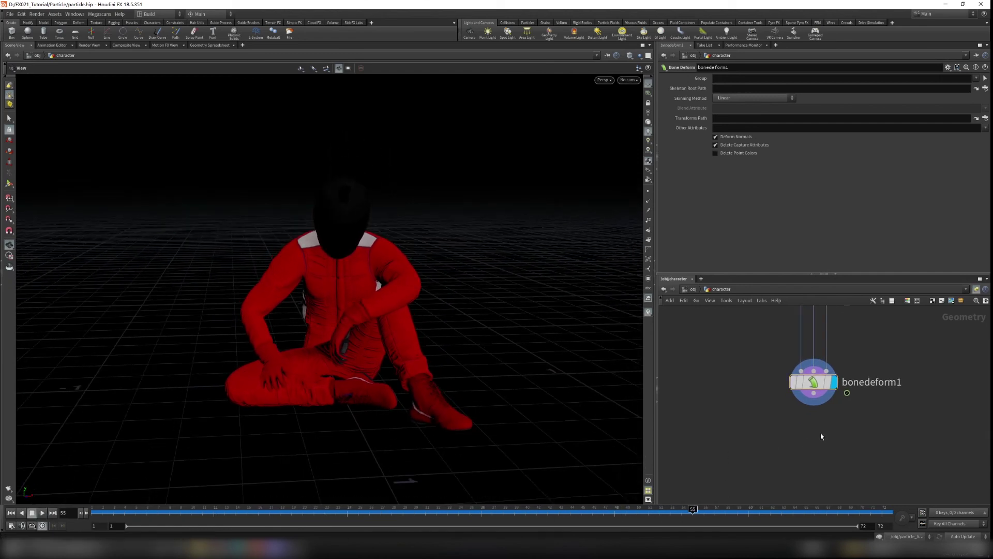
{"action": "key", "text": "Tab"}
{"action": "type", "text": "null"}
{"action": "key", "text": "Return"}
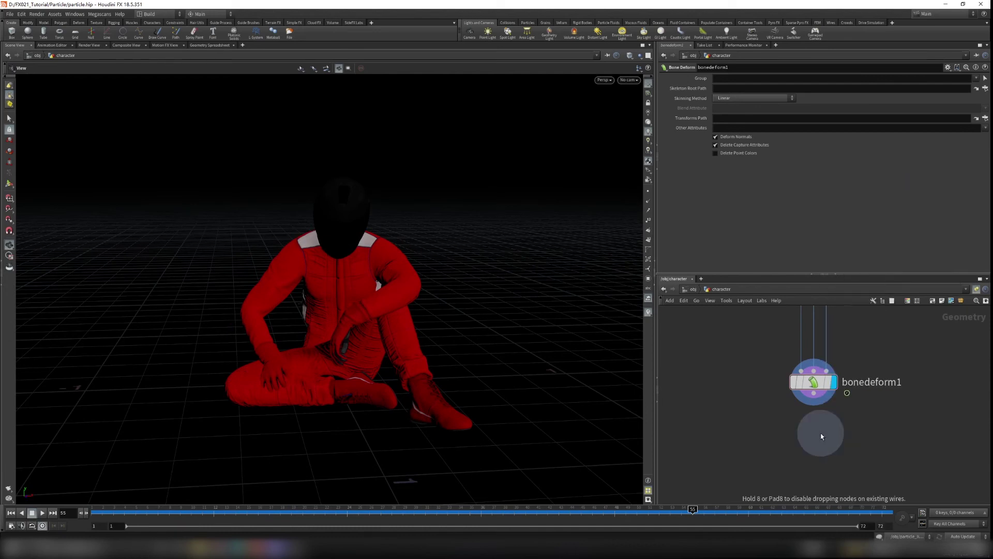
{"action": "left_click", "coordinate": [814, 469]}
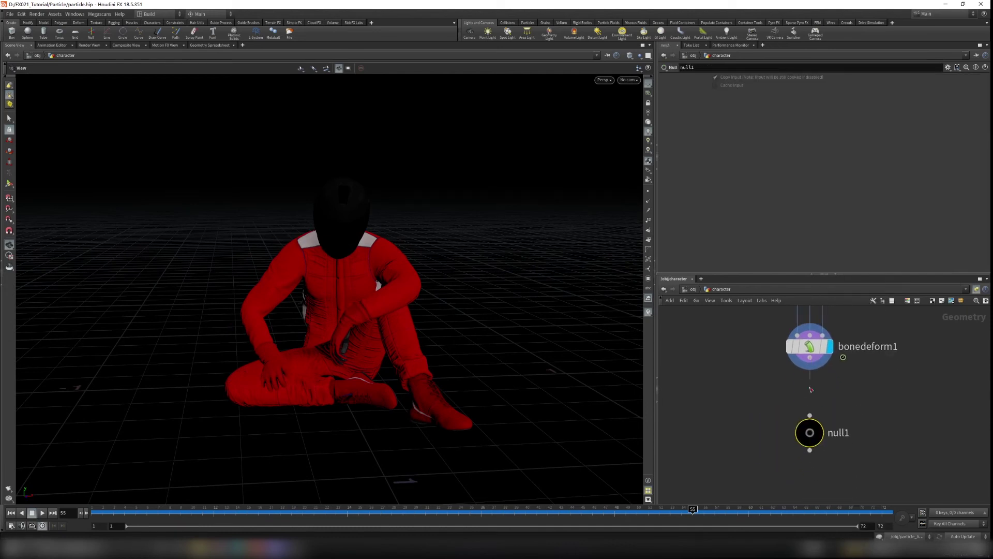
{"action": "double_click", "coordinate": [839, 432]}
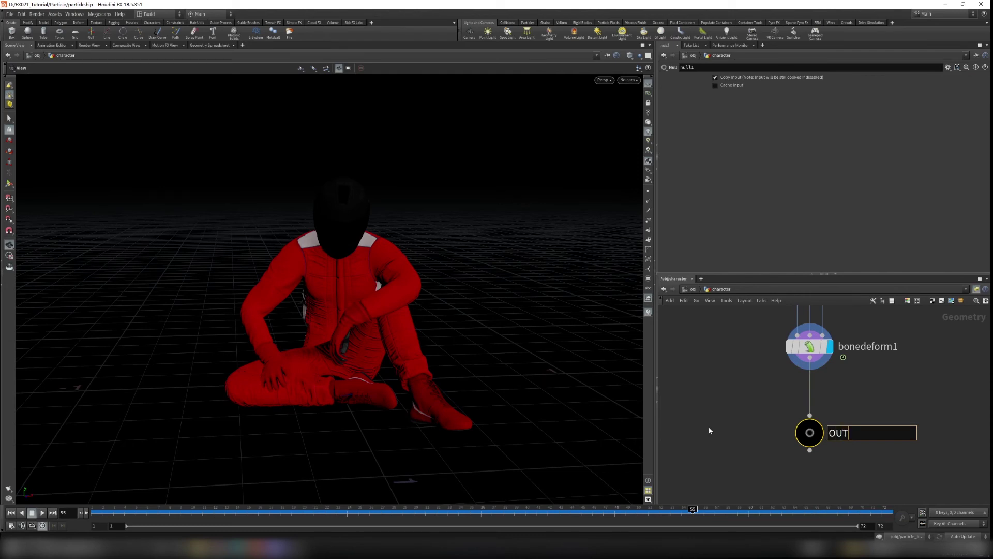
{"action": "key", "text": "Return"}
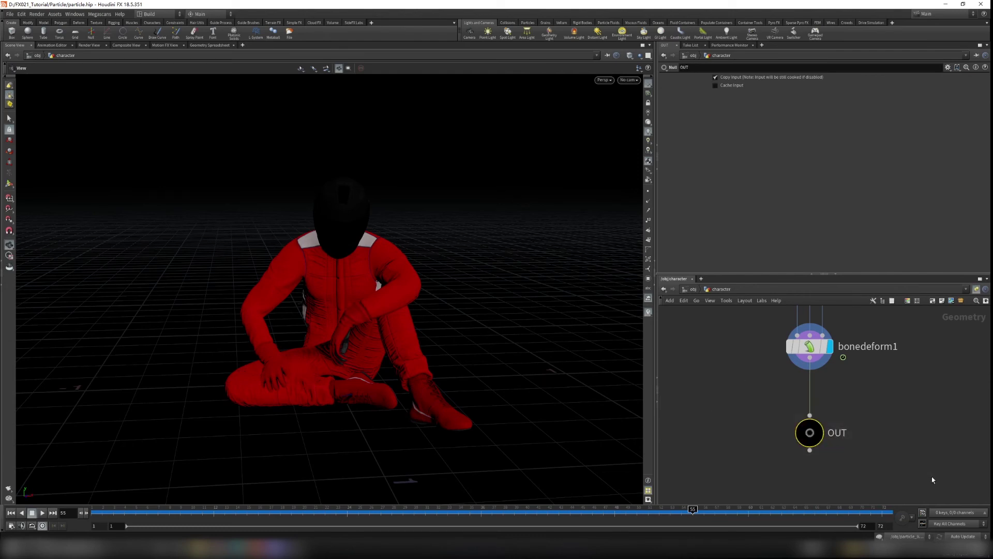
- Return to the object level and add an Object Merge node inside rndr_character
{"action": "left_click", "coordinate": [694, 288]}
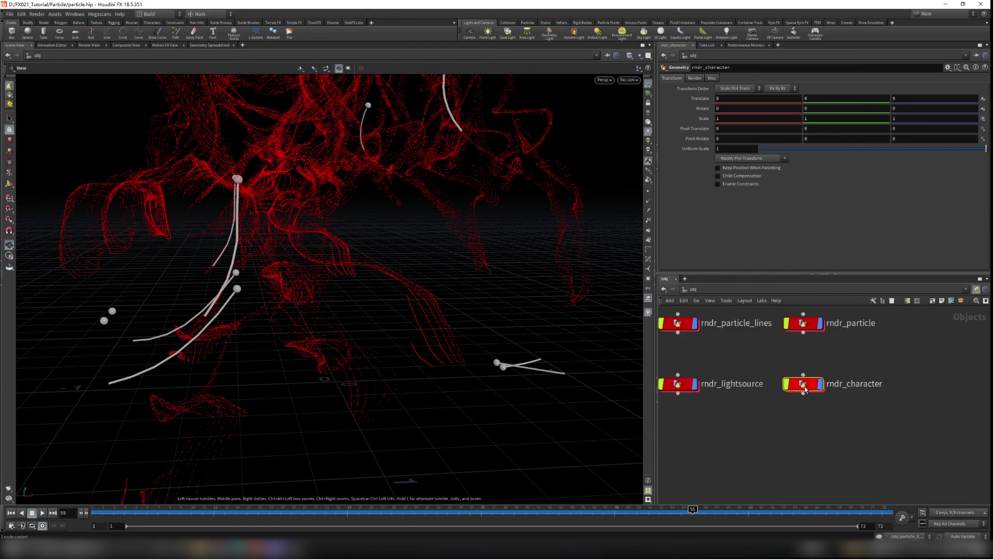
{"action": "double_click", "coordinate": [805, 386]}
{"action": "key", "text": "Tab"}
{"action": "type", "text": "object merge"}
{"action": "key", "text": "Return"}
{"action": "left_click", "coordinate": [771, 372]}
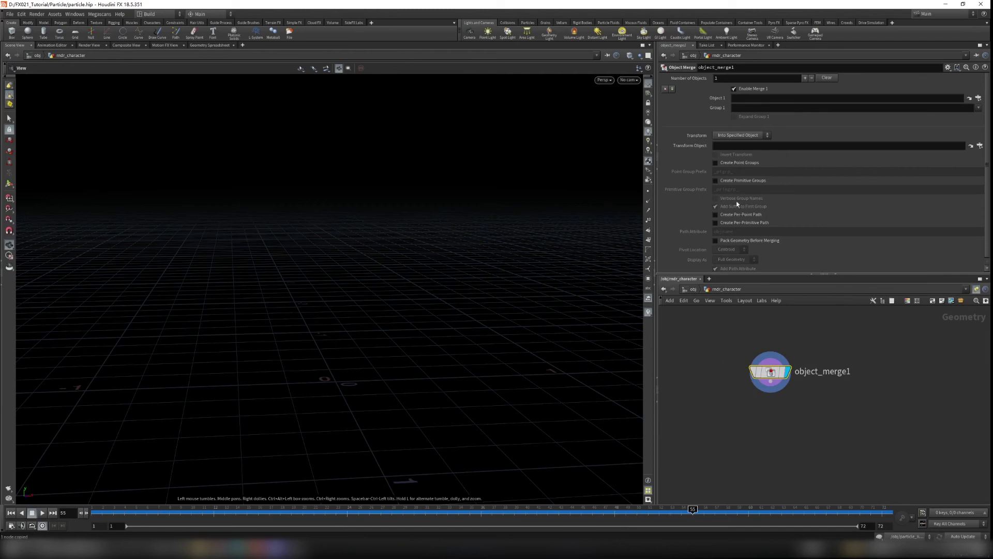
- Reference the character's OUT null as Object 1 of the Object Merge and go back to the object level
{"action": "left_click", "coordinate": [738, 98]}
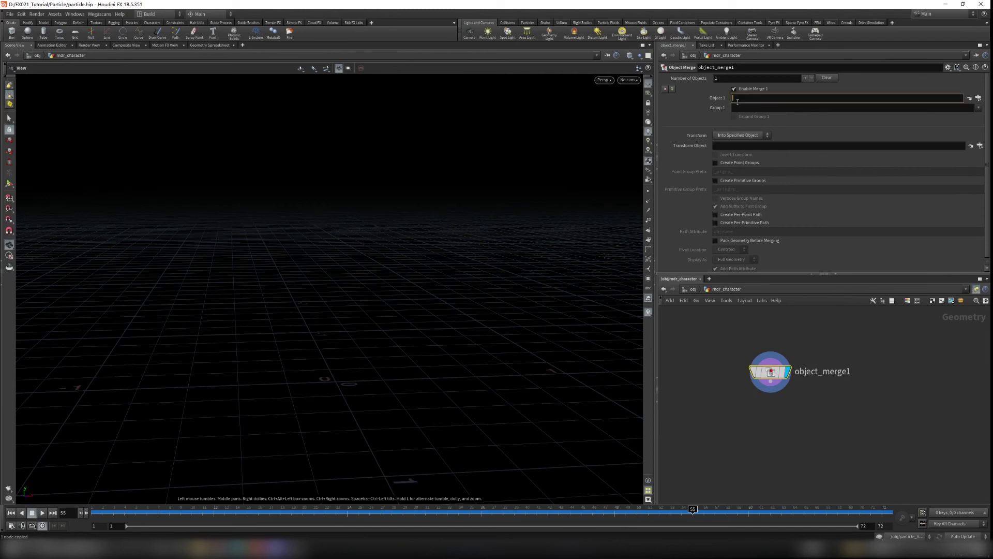
{"action": "left_click", "coordinate": [880, 365]}
{"action": "left_click", "coordinate": [692, 290]}
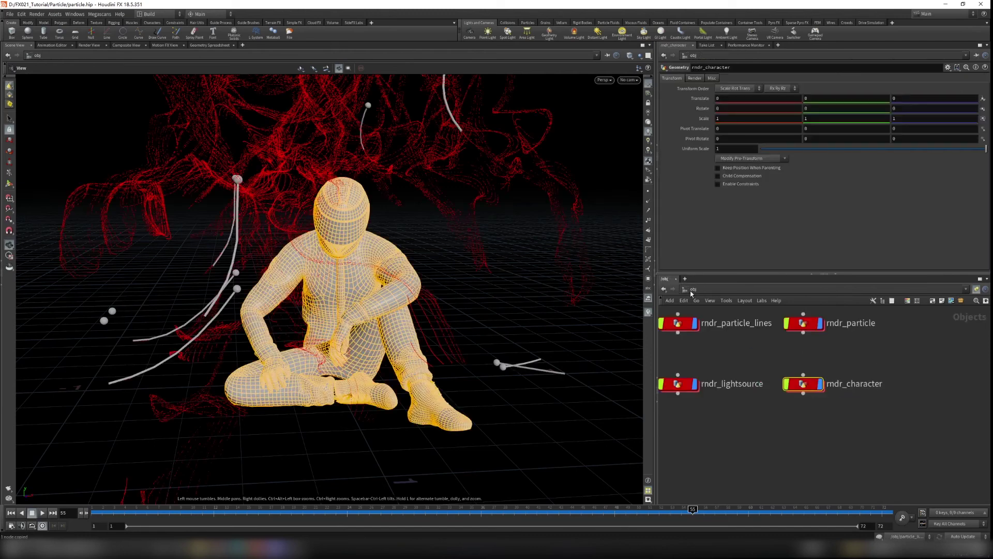
- Examine the sitting character's position and facing direction relative to the particle trails
{"action": "left_click", "coordinate": [777, 428]}
{"action": "scroll", "coordinate": [389, 332], "scroll_direction": "down", "scroll_amount": 5}
{"action": "left_click_drag", "start_coordinate": [389, 333], "coordinate": [537, 335]}
{"action": "right_click_drag", "start_coordinate": [528, 329], "coordinate": [295, 372]}
{"action": "left_click_drag", "start_coordinate": [505, 321], "coordinate": [192, 322]}
{"action": "scroll", "coordinate": [532, 321], "scroll_direction": "up", "scroll_amount": 6}
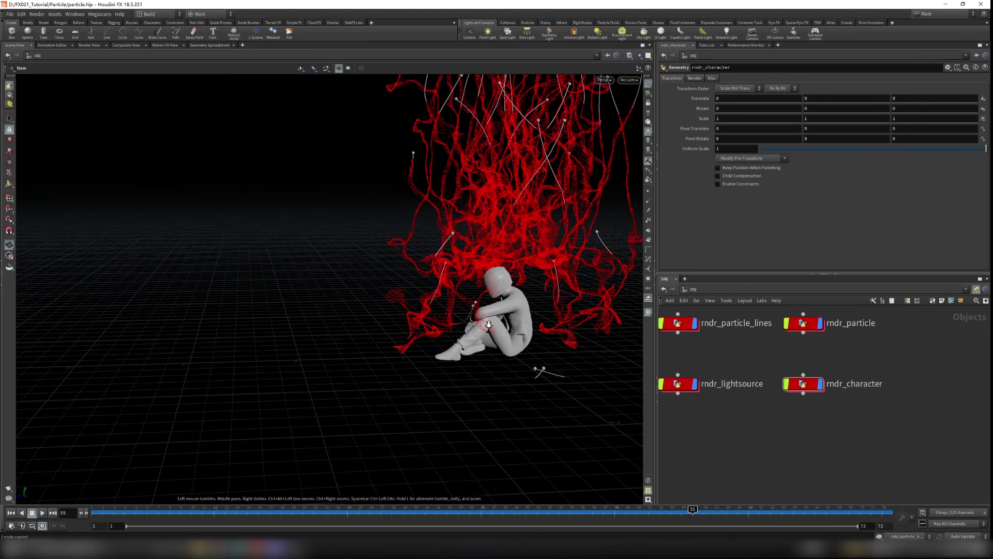
{"action": "scroll", "coordinate": [489, 325], "scroll_direction": "down", "scroll_amount": 5}
{"action": "left_click_drag", "start_coordinate": [488, 325], "coordinate": [453, 304]}
- Inside the character object, insert a Transform node between bonedeform1 and OUT
{"action": "middle_click_drag", "start_coordinate": [849, 418], "coordinate": [860, 423]}
{"action": "middle_click_drag", "start_coordinate": [891, 355], "coordinate": [941, 443]}
{"action": "scroll", "coordinate": [744, 340], "scroll_direction": "up", "scroll_amount": 4}
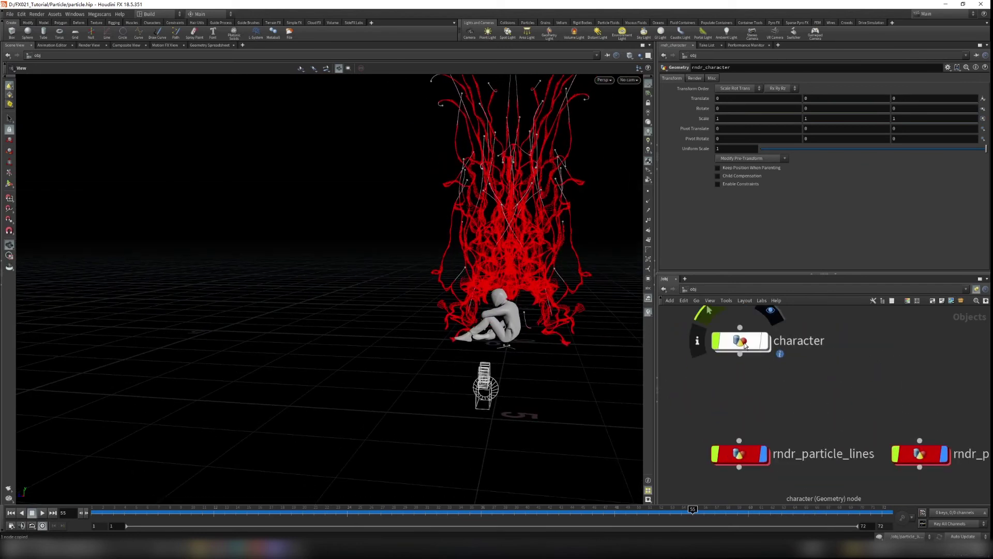
{"action": "double_click", "coordinate": [745, 345]}
{"action": "scroll", "coordinate": [833, 377], "scroll_direction": "up", "scroll_amount": 3}
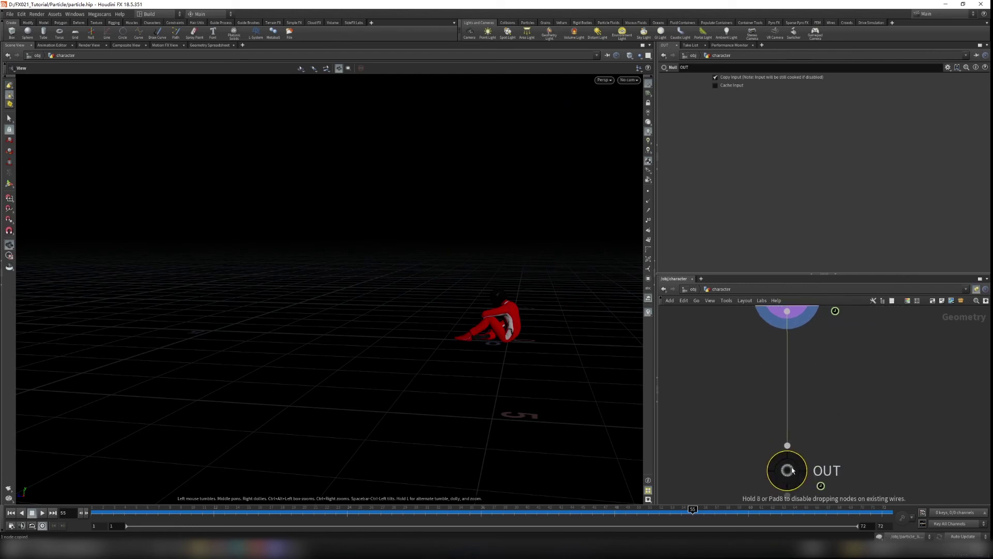
{"action": "key", "text": "Tab"}
{"action": "type", "text": "sc"}
{"action": "key", "text": "Return"}
{"action": "left_click", "coordinate": [843, 392]}
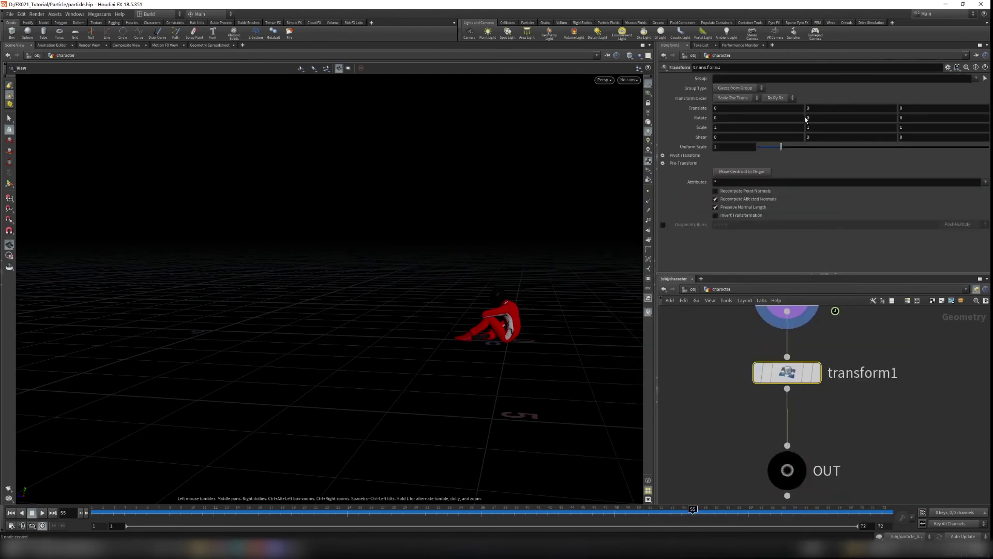
{"action": "middle_click_drag", "start_coordinate": [806, 119], "coordinate": [826, 118]}
{"action": "middle_click_drag", "start_coordinate": [990, 124], "coordinate": [989, 124]}
{"action": "middle_click_drag", "start_coordinate": [720, 108], "coordinate": [721, 107]}
{"action": "middle_click_drag", "start_coordinate": [876, 114], "coordinate": [876, 114]}
{"action": "key", "text": "ctrl+z"}
- Display the Transform node and set its Y rotation to 90 so the character faces the camera
{"action": "left_click", "coordinate": [819, 377]}
{"action": "left_click_drag", "start_coordinate": [702, 348], "coordinate": [875, 400]}
{"action": "middle_click_drag", "start_coordinate": [717, 118], "coordinate": [982, 124]}
{"action": "key", "text": "ctrl+z"}
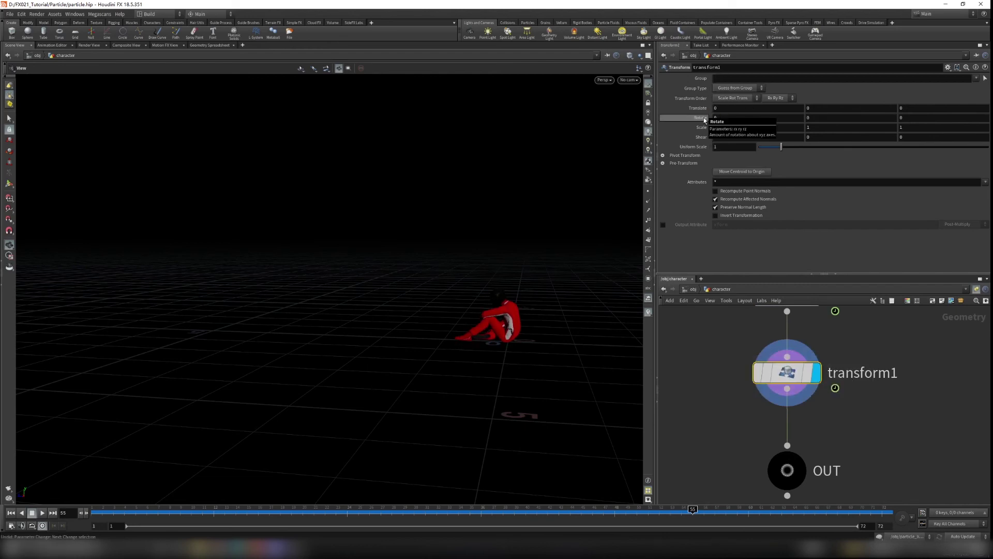
{"action": "middle_click_drag", "start_coordinate": [810, 118], "coordinate": [831, 120]}
{"action": "middle_click_drag", "start_coordinate": [989, 140], "coordinate": [989, 140]}
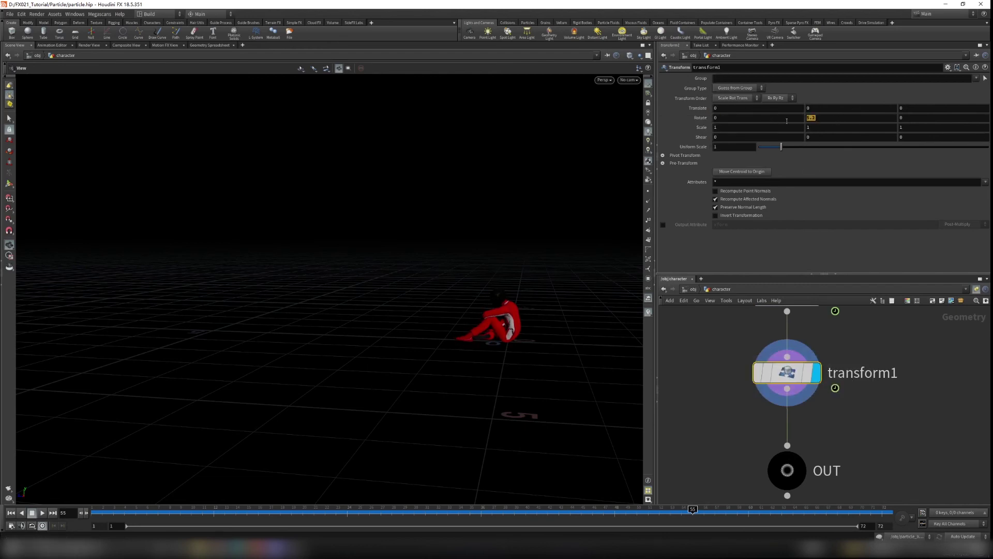
{"action": "key", "text": "Return"}
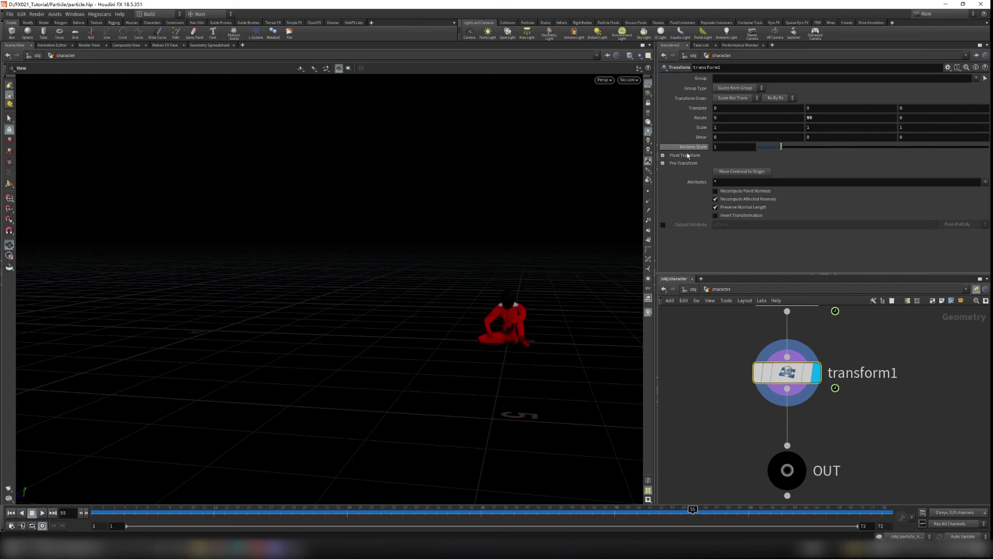
- At the object level, select cam1 and set keyframes on its Translate and Rotate values at frame 1
{"action": "left_click", "coordinate": [694, 290]}
{"action": "mouse_move", "coordinate": [540, 331]}
{"action": "left_mouse_down"}
{"action": "mouse_move", "coordinate": [561, 324]}
{"action": "mouse_move", "coordinate": [550, 317]}
{"action": "left_mouse_up"}
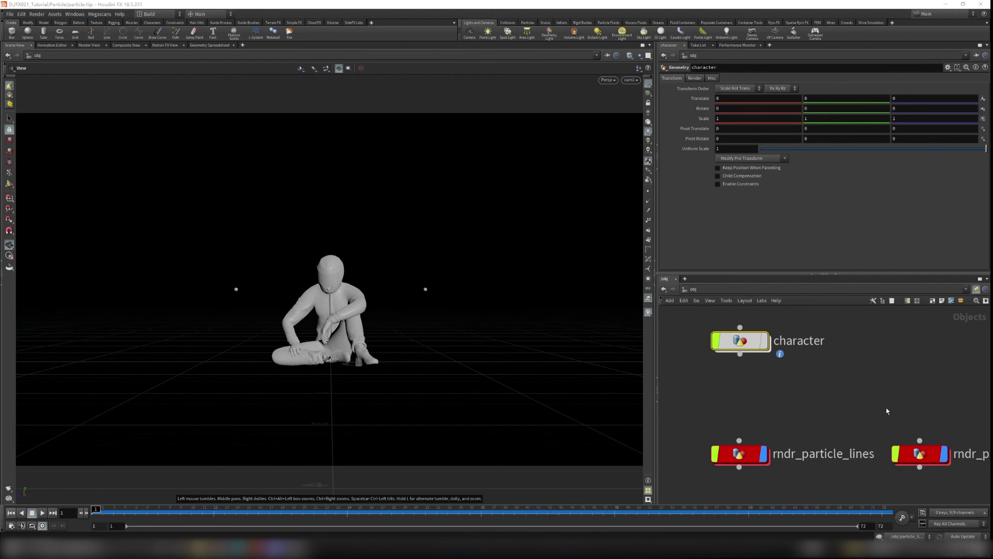
{"action": "scroll", "coordinate": [881, 399], "scroll_direction": "down", "scroll_amount": 7}
{"action": "middle_click_drag", "start_coordinate": [973, 340], "coordinate": [836, 422]}
{"action": "scroll", "coordinate": [815, 403], "scroll_direction": "up", "scroll_amount": 4}
{"action": "left_click_drag", "start_coordinate": [811, 370], "coordinate": [688, 325]}
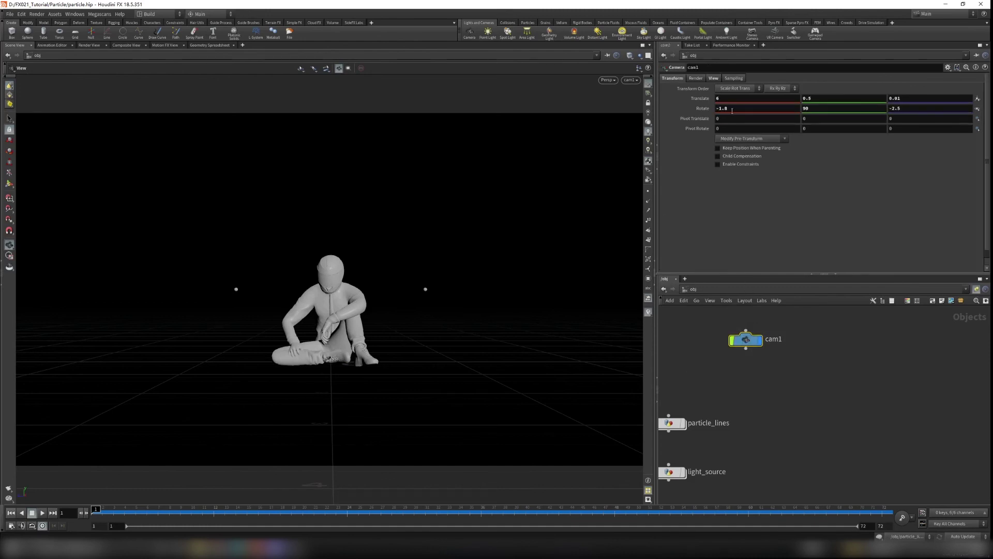
{"action": "left_click", "coordinate": [707, 99], "text": "alt"}
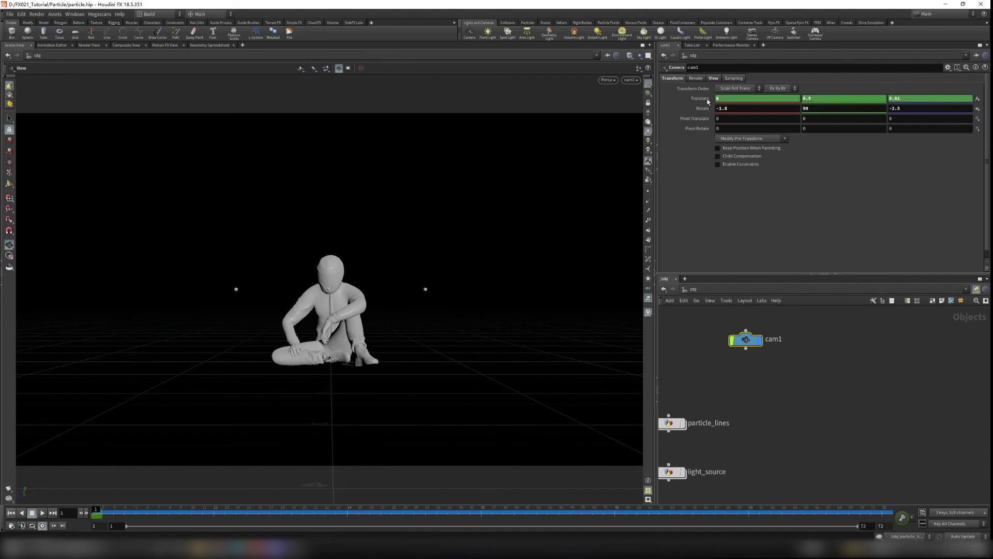
{"action": "left_click", "coordinate": [699, 108], "text": "alt"}
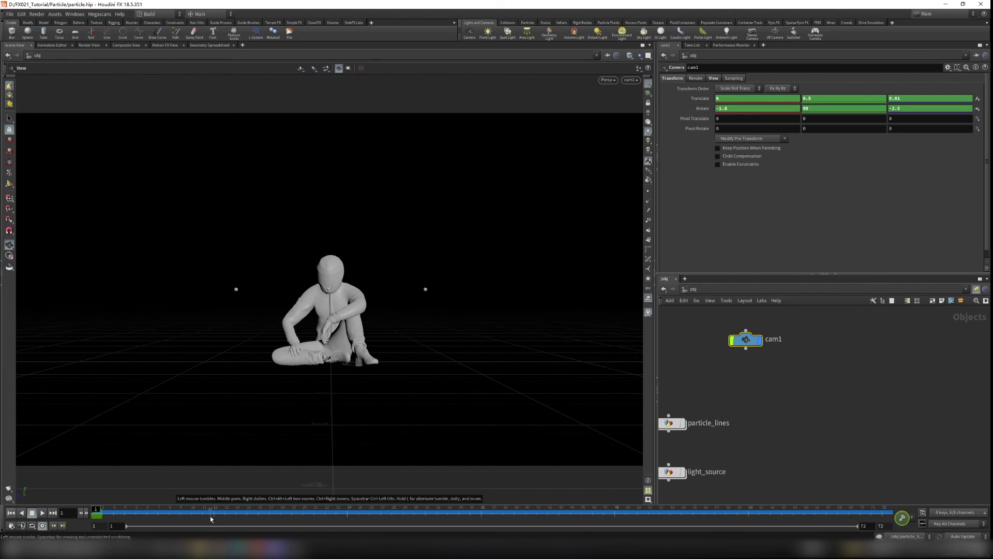
- At frame 72, pull cam1 back through the locked view to frame the whole particle column and character, and keyframe its transform
{"action": "left_click_drag", "start_coordinate": [194, 513], "coordinate": [895, 537]}
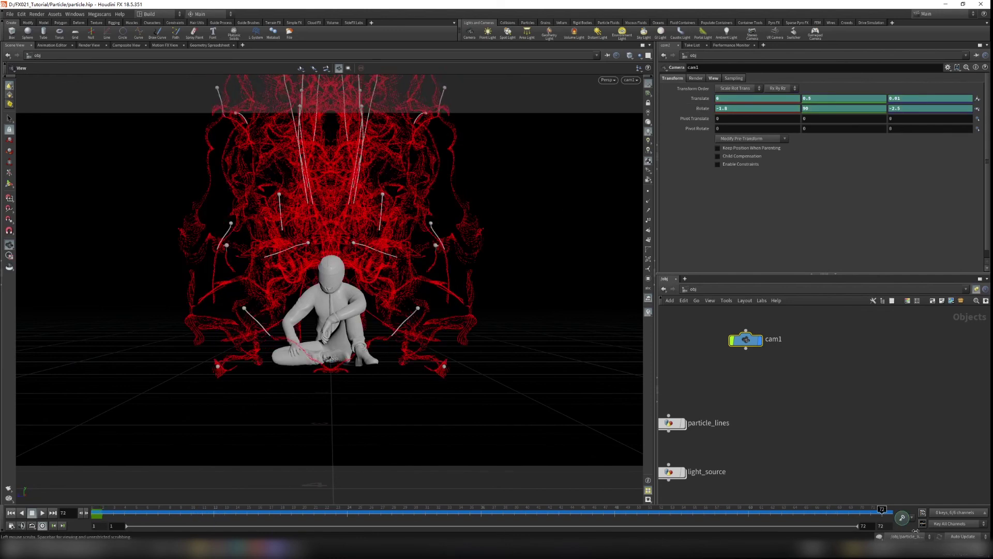
{"action": "left_click", "coordinate": [648, 103]}
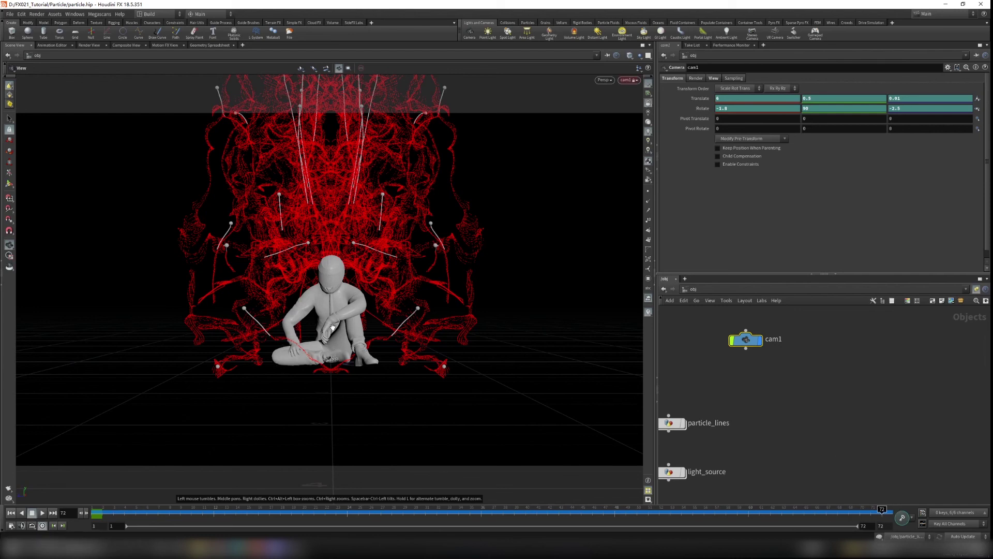
{"action": "scroll", "coordinate": [333, 327], "scroll_direction": "down", "scroll_amount": 10}
{"action": "scroll", "coordinate": [333, 327], "scroll_direction": "down", "scroll_amount": 3}
{"action": "middle_click_drag", "start_coordinate": [338, 321], "coordinate": [346, 329]}
{"action": "left_click_drag", "start_coordinate": [342, 335], "coordinate": [349, 330]}
{"action": "middle_click_drag", "start_coordinate": [349, 330], "coordinate": [356, 332]}
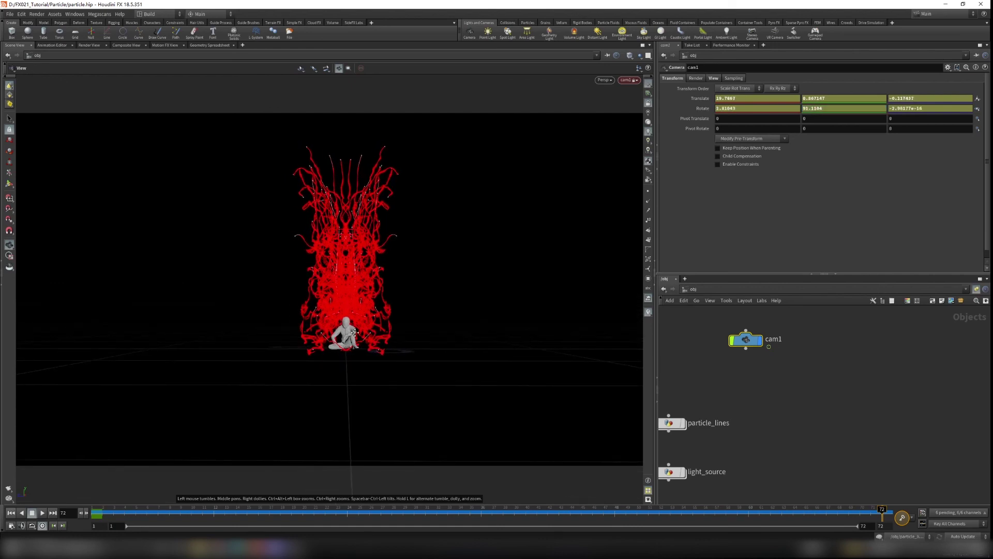
{"action": "left_click", "coordinate": [706, 109], "text": "alt"}
- Return to the first frame, unlock cam1 from the view and play back the camera move
{"action": "left_click", "coordinate": [12, 512]}
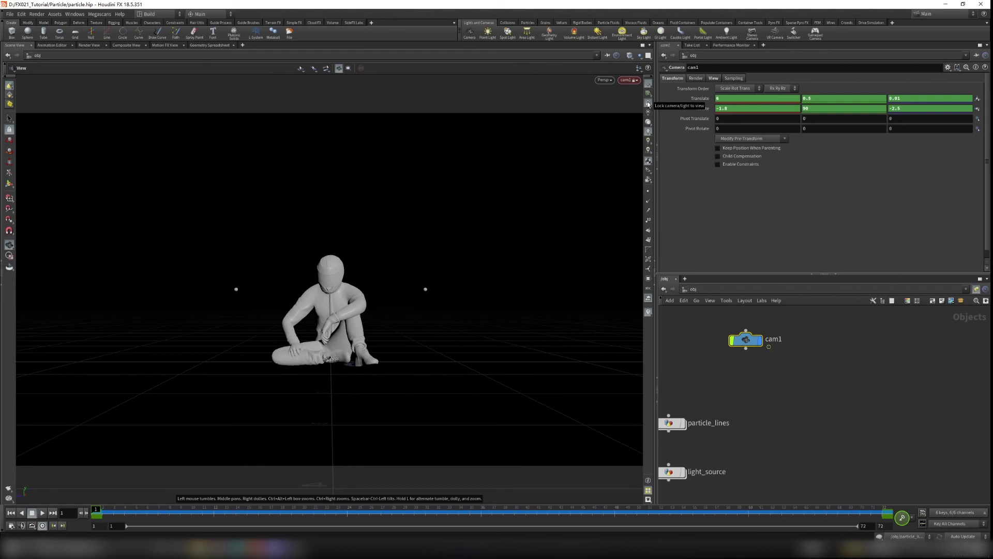
{"action": "left_click", "coordinate": [648, 104]}
{"action": "left_click", "coordinate": [43, 515]}
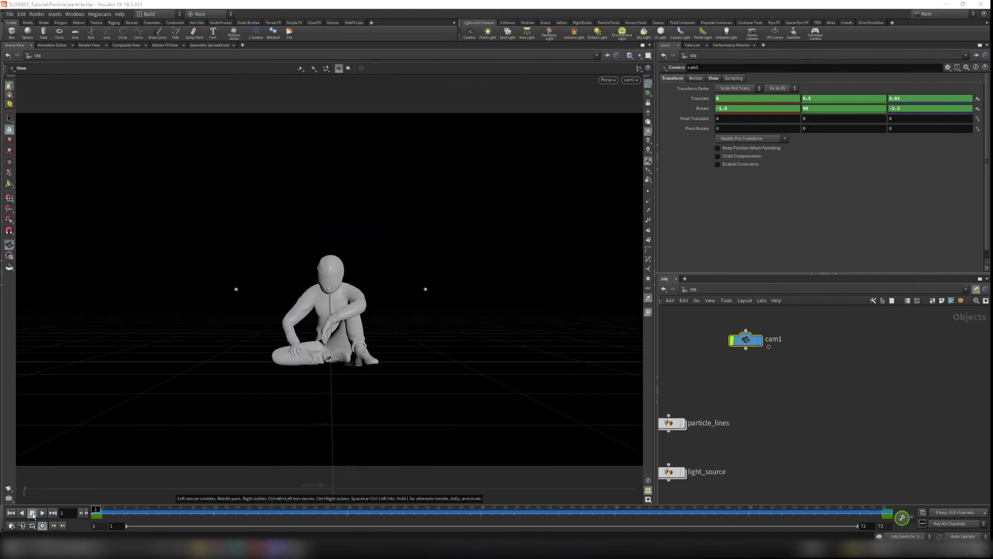
{"action": "left_click", "coordinate": [43, 512]}
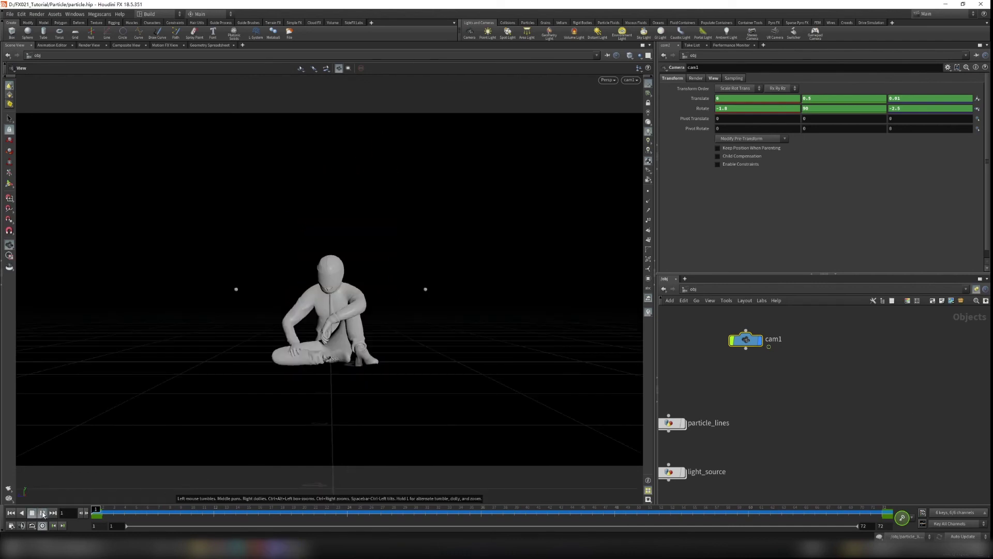